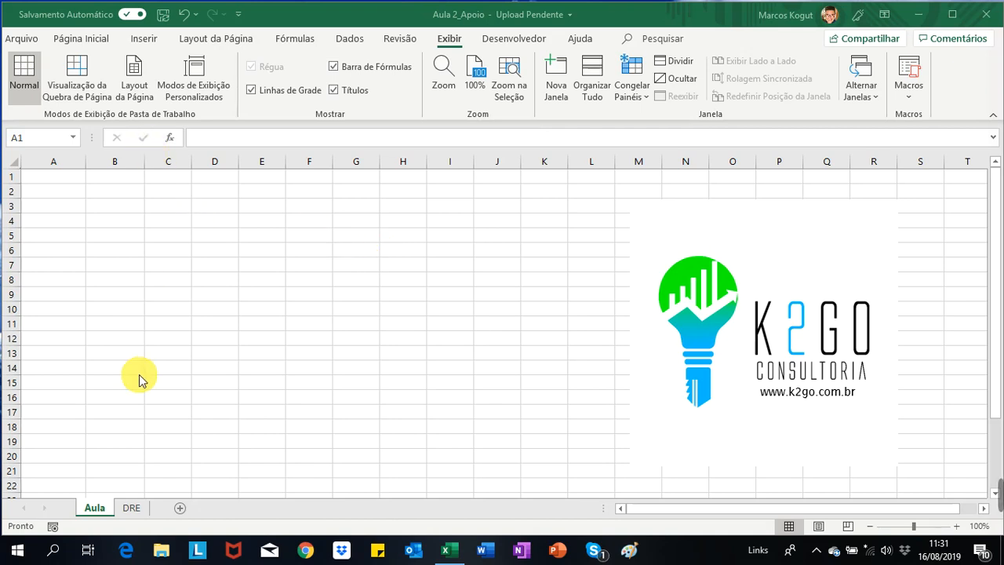
Look over the income statement on the DRE sheet and return to the Aula sheet
click(134, 509)
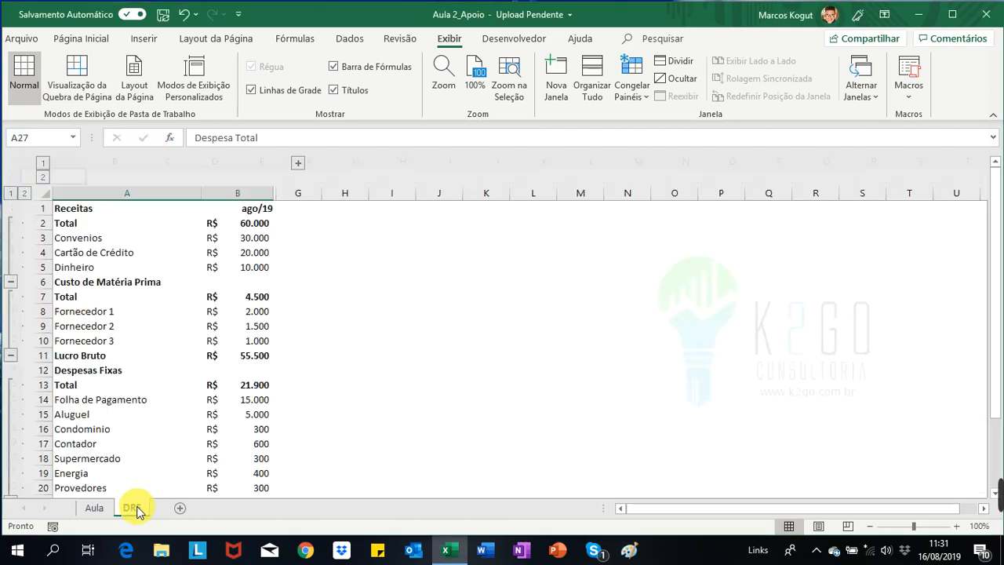
click(398, 251)
drag(996, 243, 994, 188)
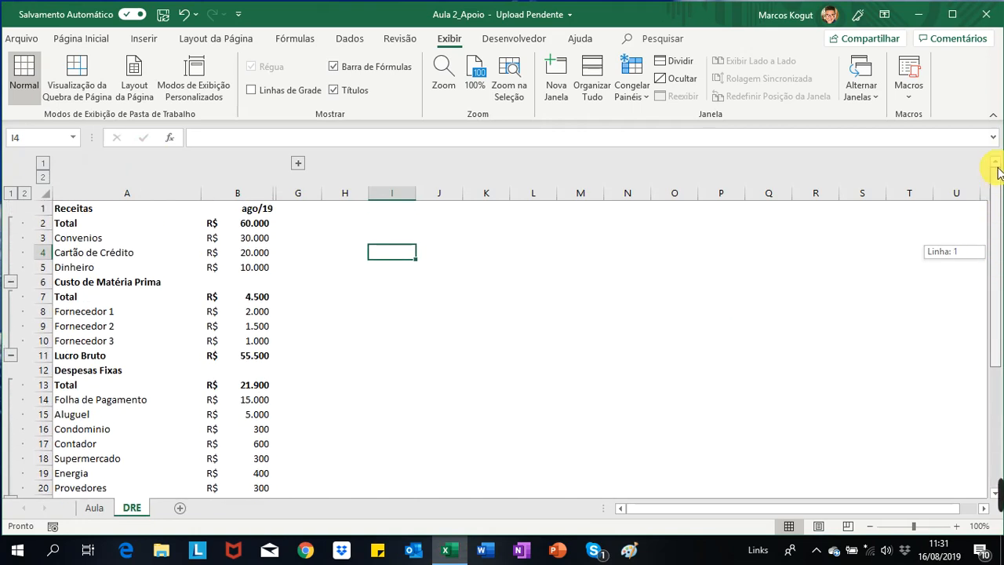
click(96, 511)
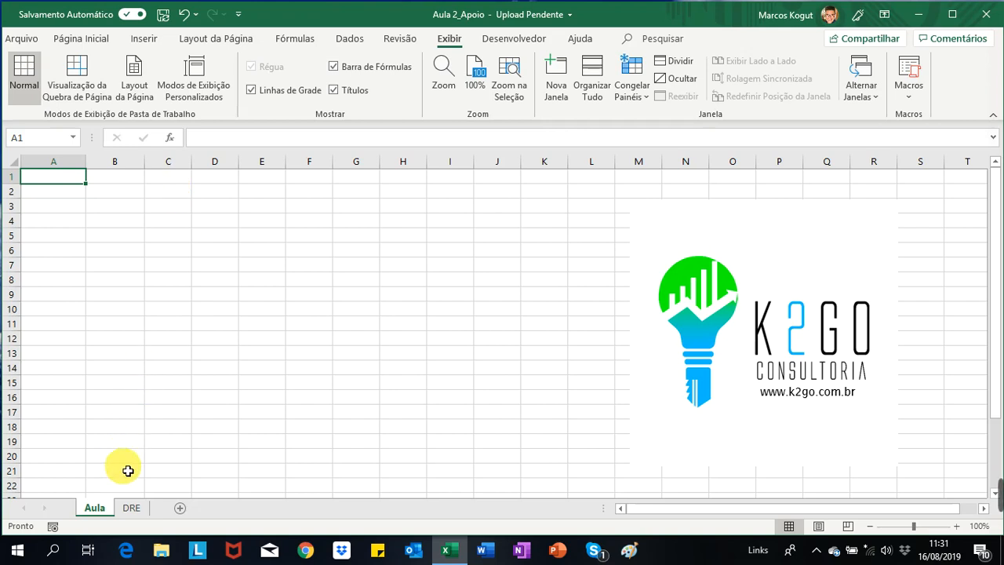
Copy the Receitas block A1:B5 from the DRE sheet to cell A1 of Aula and fit column A to its contents
click(133, 507)
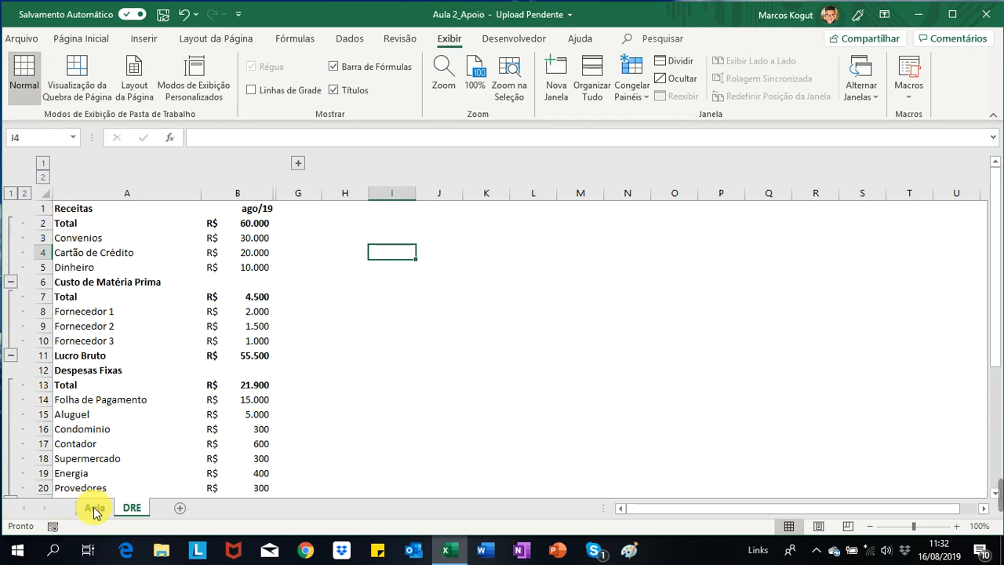
click(82, 213)
drag(82, 212, 240, 265)
key(ctrl+c)
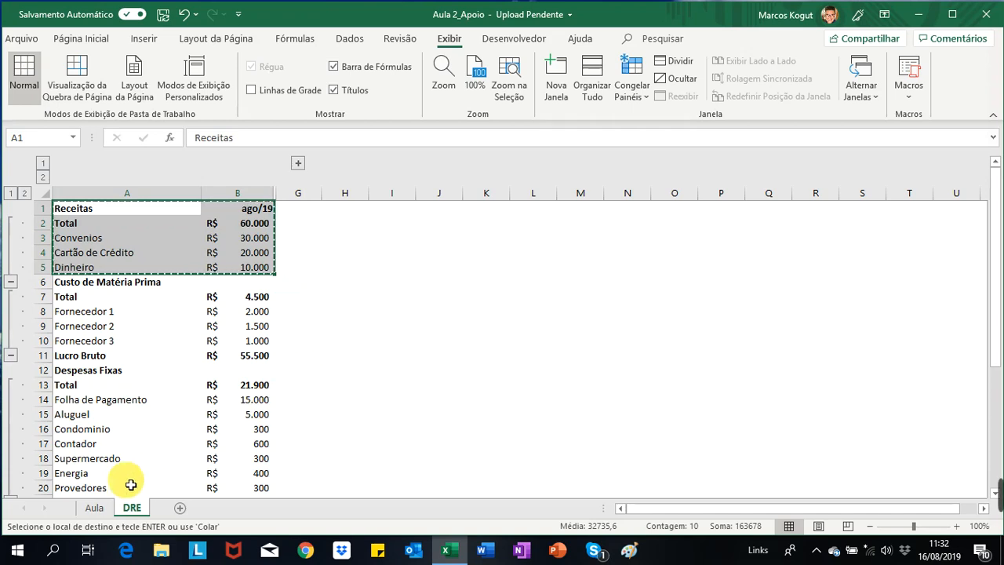
click(84, 510)
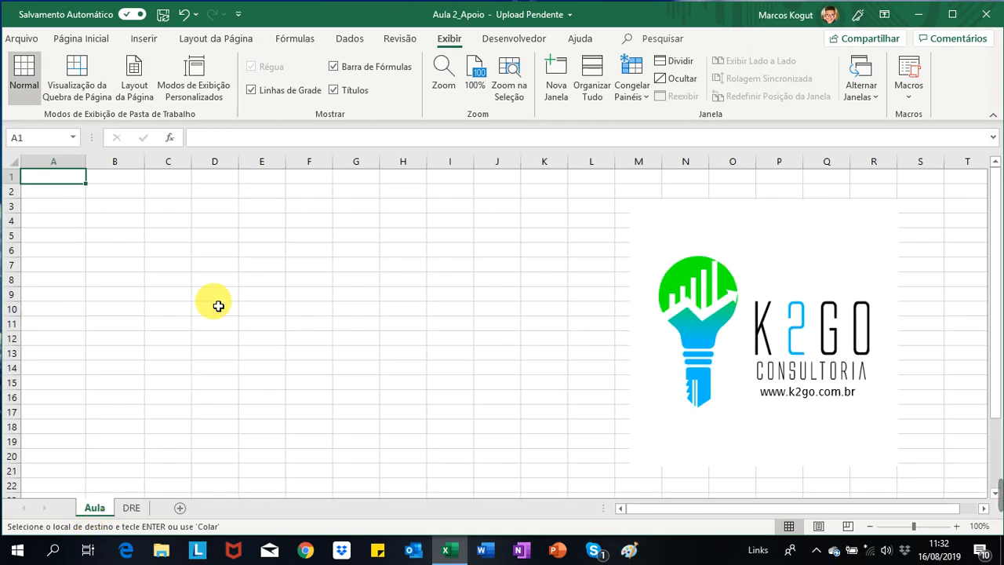
key(ctrl+v)
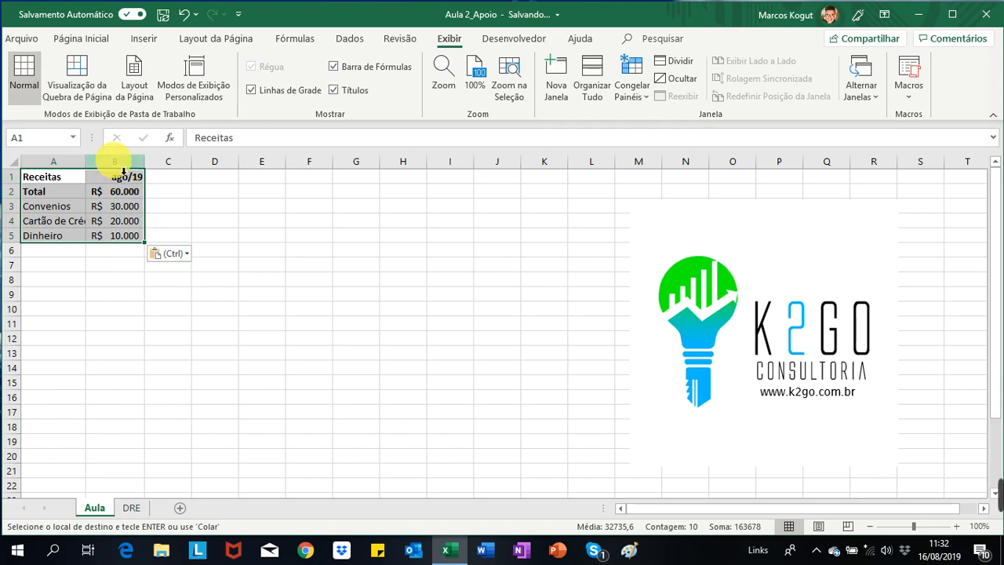
click(81, 38)
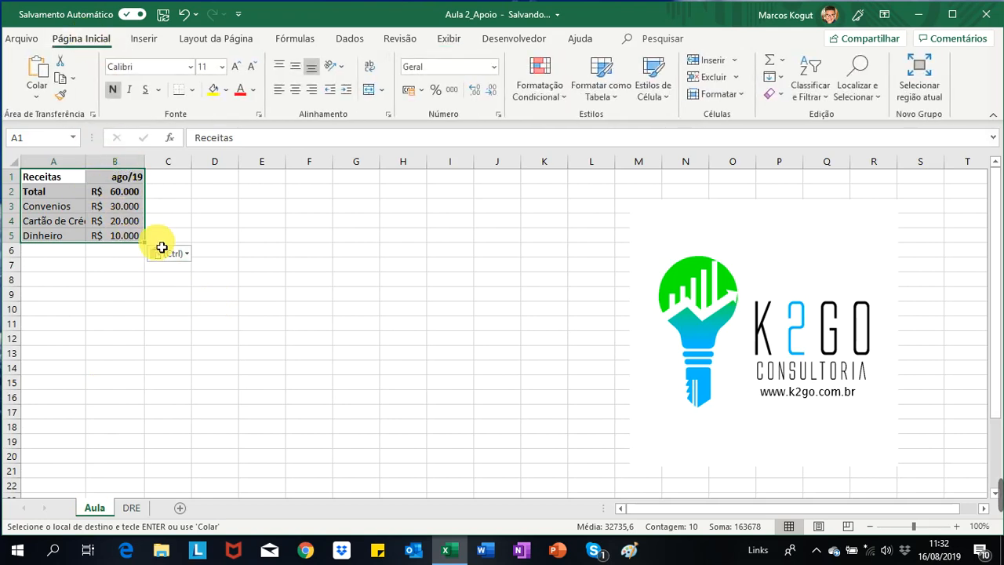
double_click(87, 161)
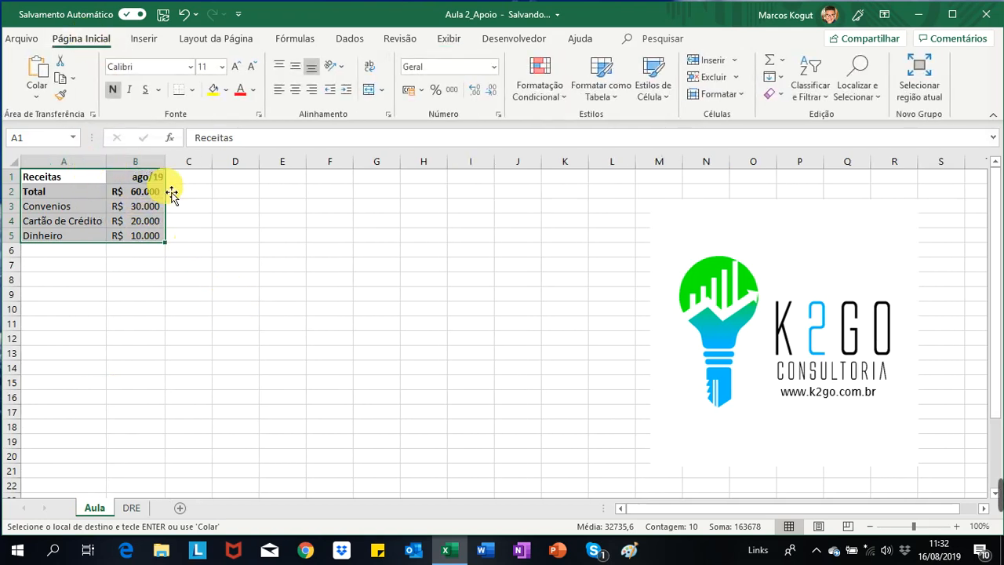
Hide the gridlines on the Aula sheet
click(81, 252)
drag(308, 188, 563, 391)
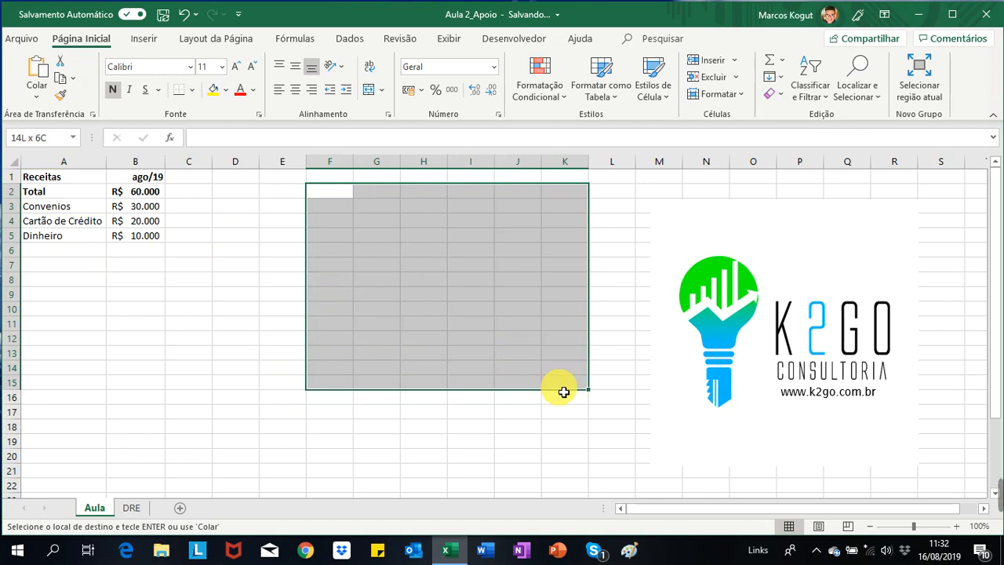
drag(563, 392, 563, 391)
drag(333, 221, 491, 397)
click(203, 301)
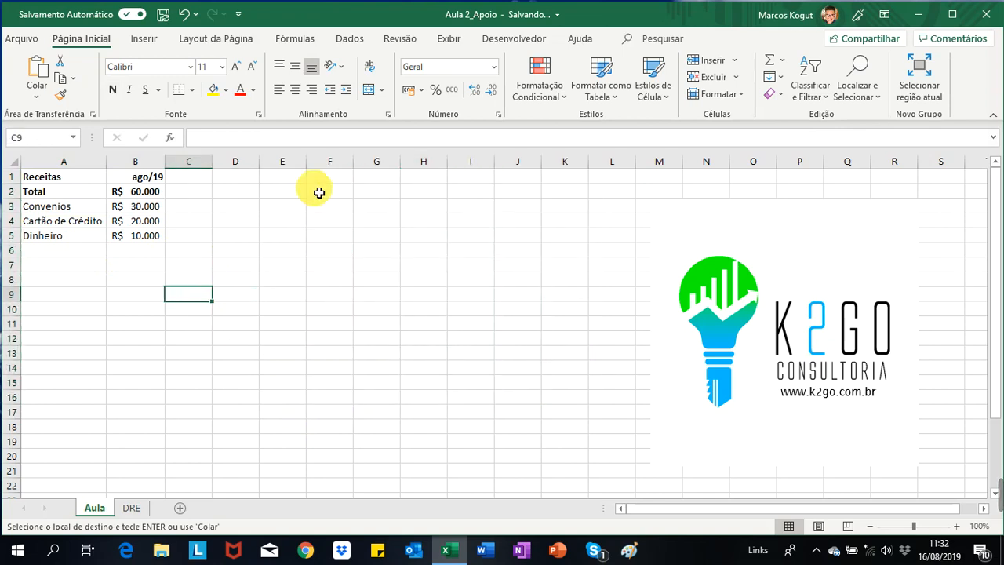
click(291, 251)
click(446, 43)
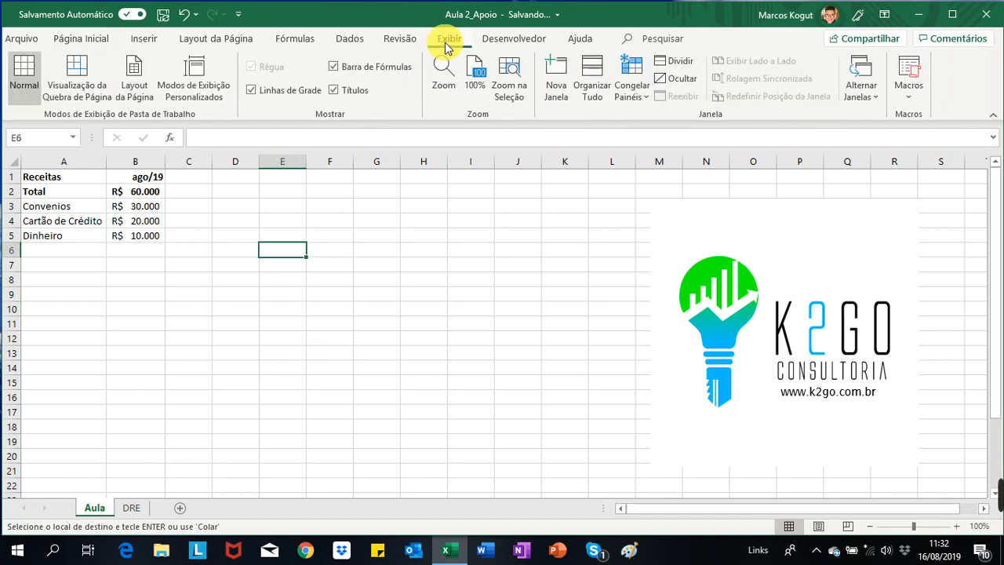
click(251, 90)
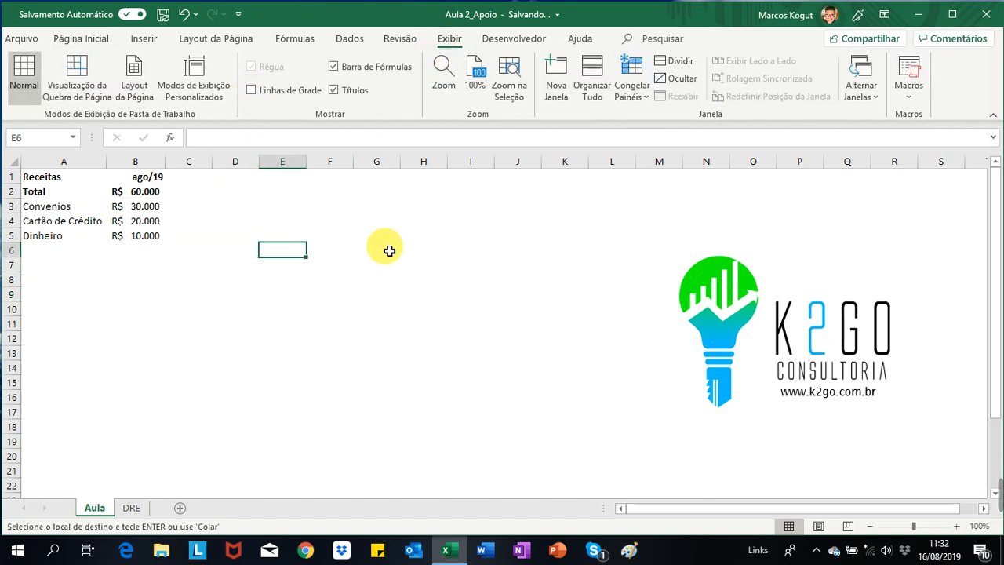
click(378, 235)
click(102, 38)
click(385, 205)
click(587, 283)
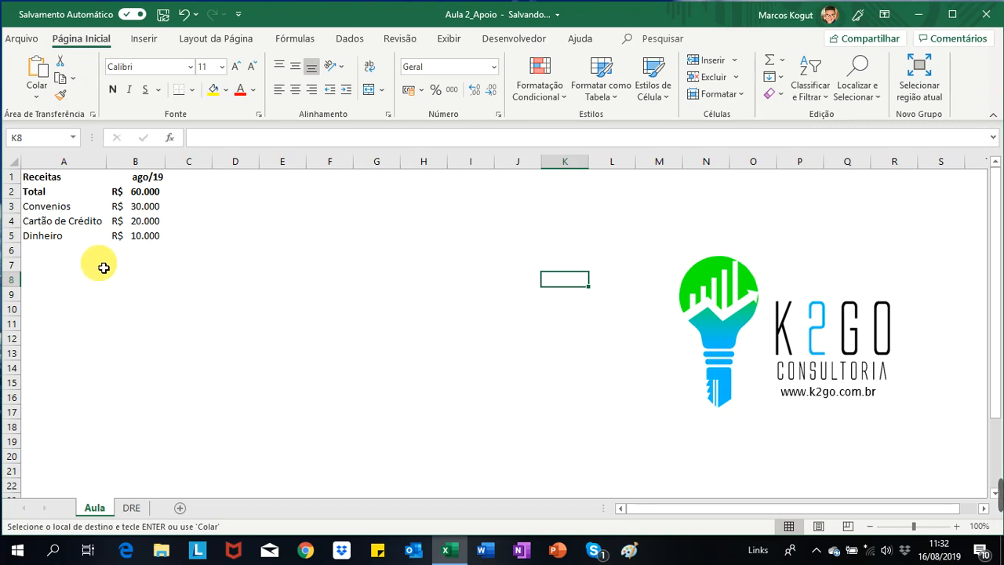
Review the revenue items Convenios, Cartão de Crédito and Dinheiro in column A
drag(66, 205, 69, 237)
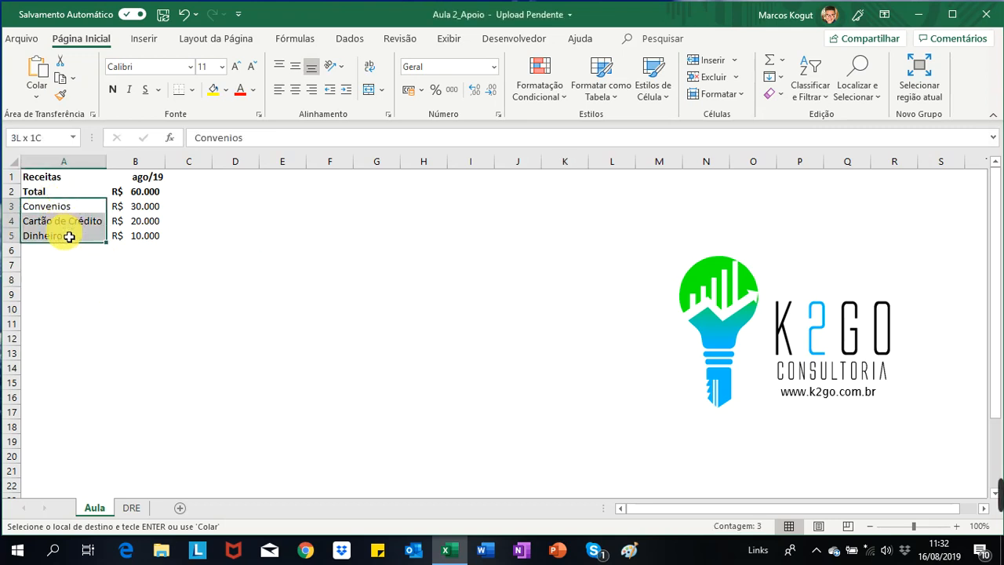
click(128, 212)
click(71, 212)
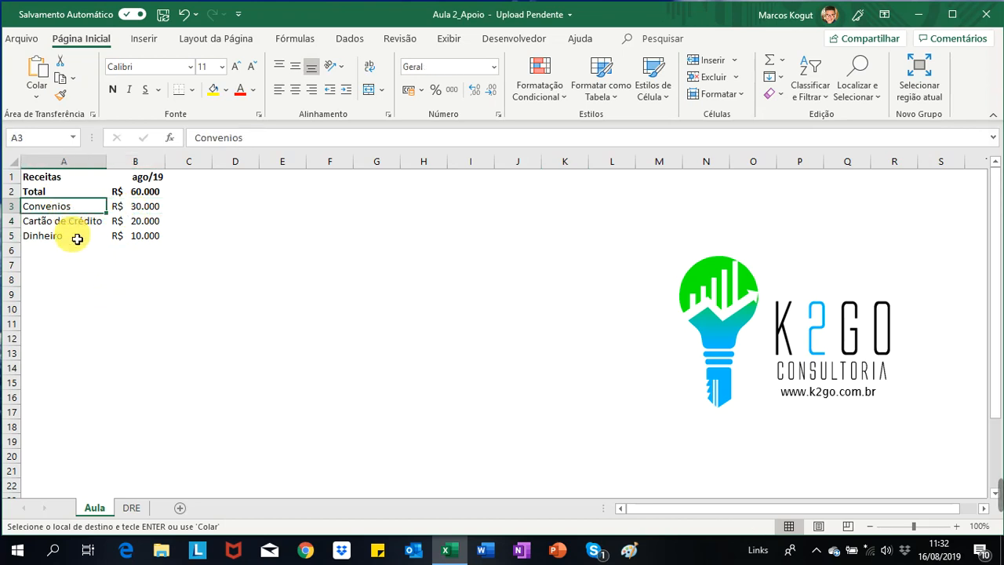
click(73, 223)
click(67, 236)
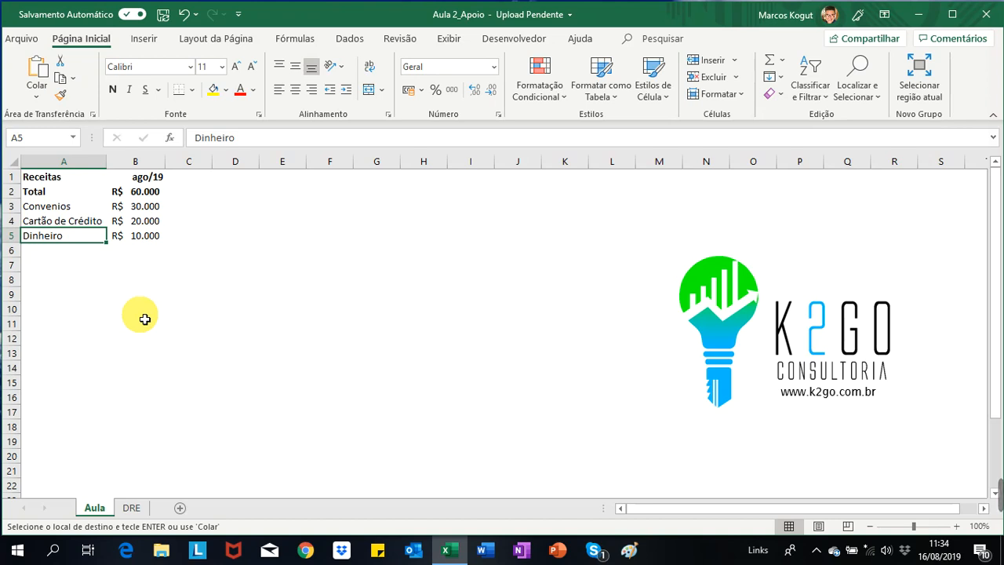
Inspect the formula behind the Receitas total in B2 and the cells it references, leaving it unedited
click(101, 278)
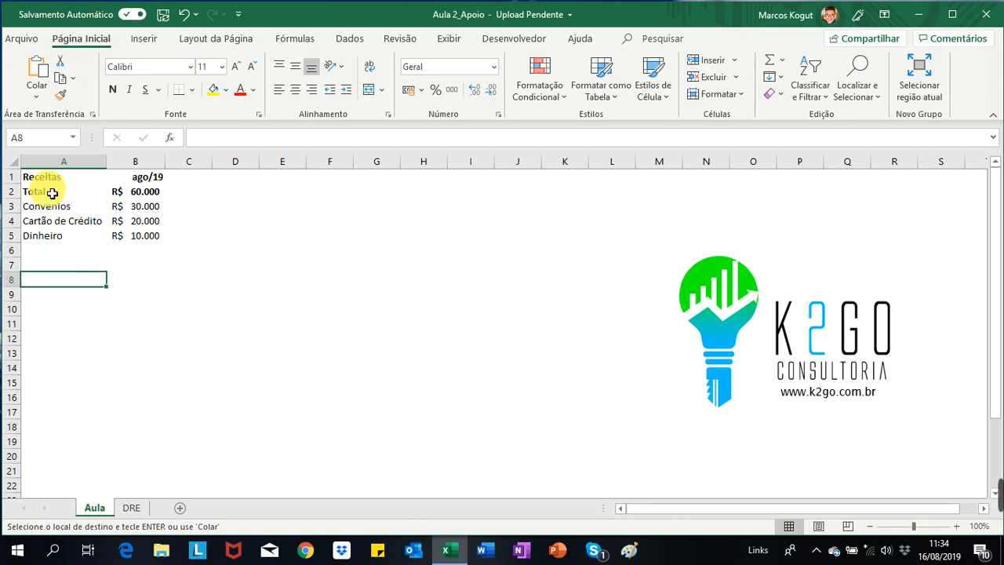
click(48, 183)
click(53, 194)
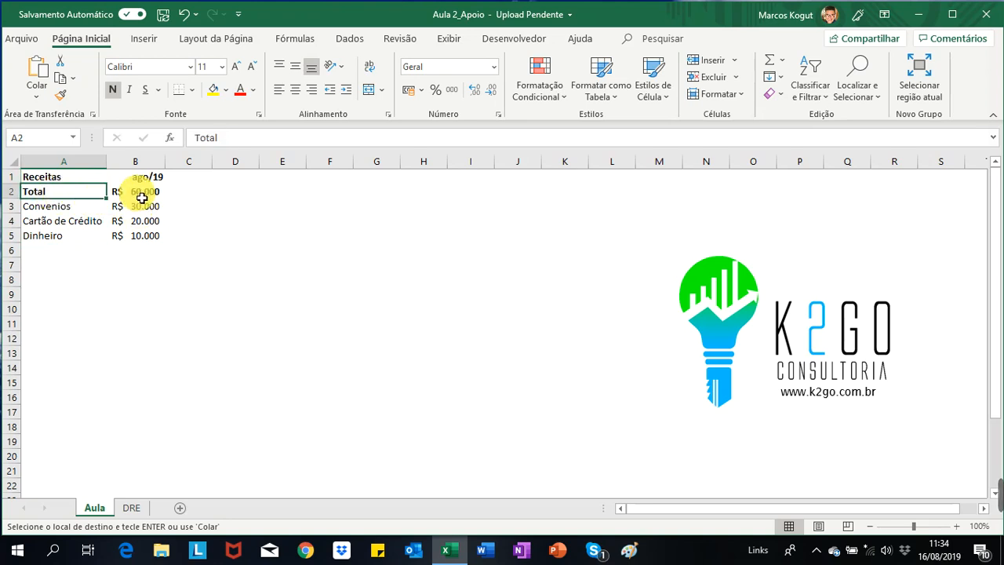
click(145, 197)
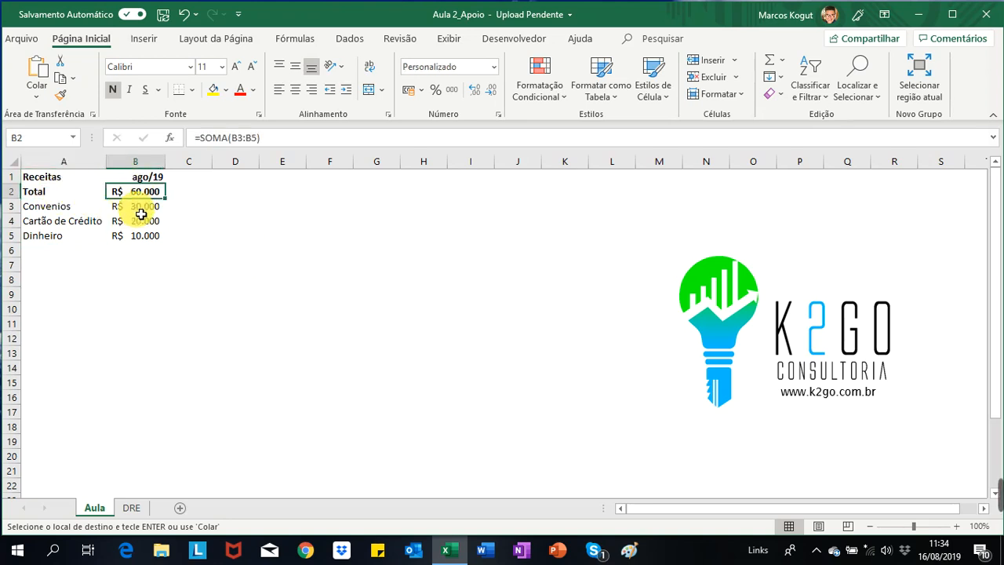
key(F2)
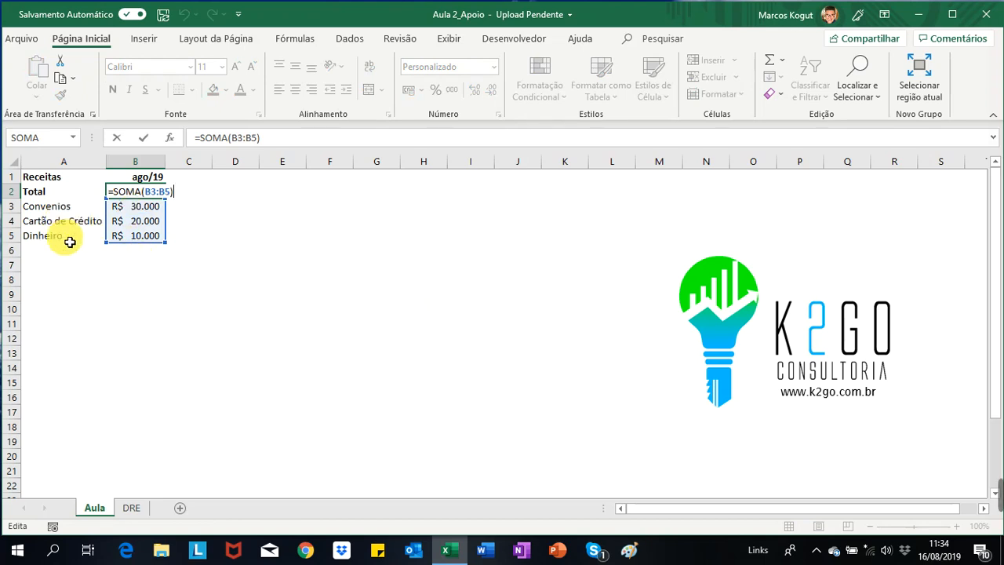
key(Escape)
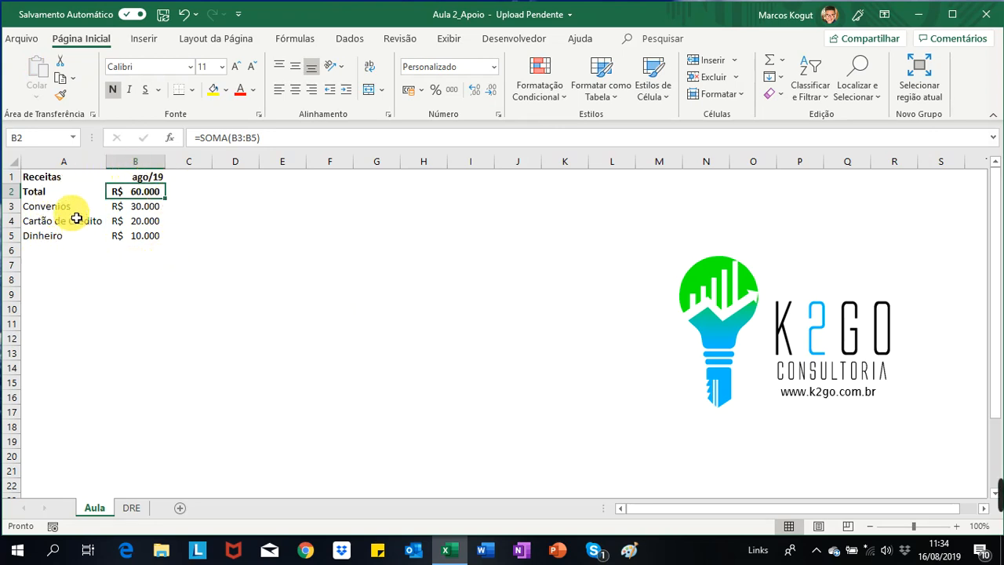
Examine how the revenue amounts from B3 downward feed the total in B2, including the empty rows available for more items
click(145, 212)
drag(145, 213, 148, 239)
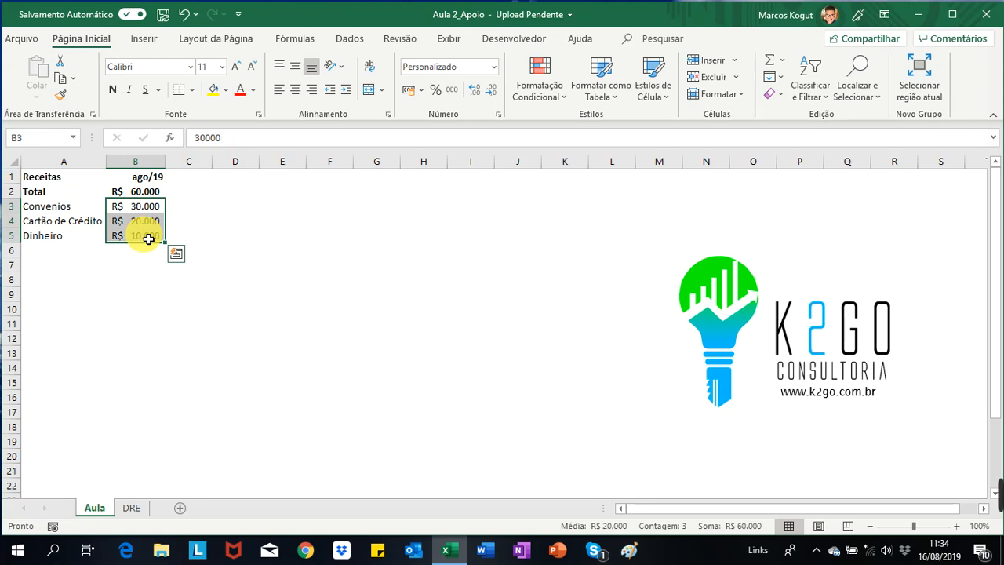
click(84, 207)
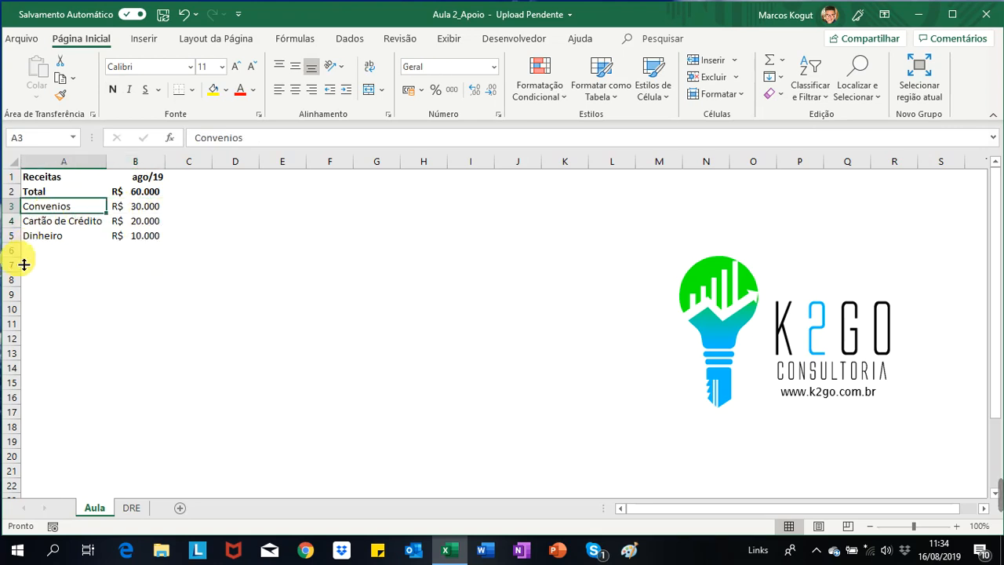
click(60, 253)
click(53, 306)
click(49, 252)
click(47, 296)
click(47, 252)
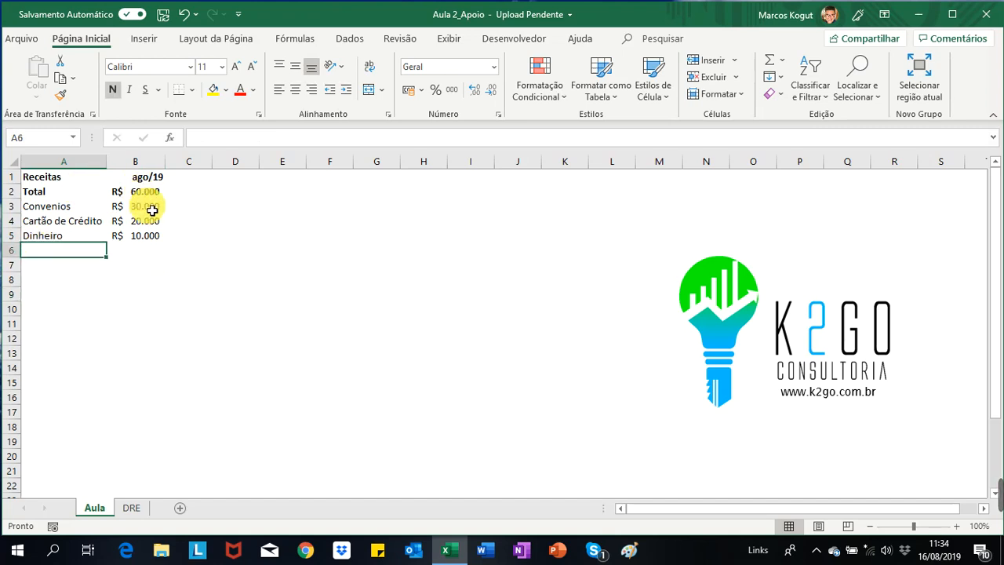
click(147, 206)
click(146, 192)
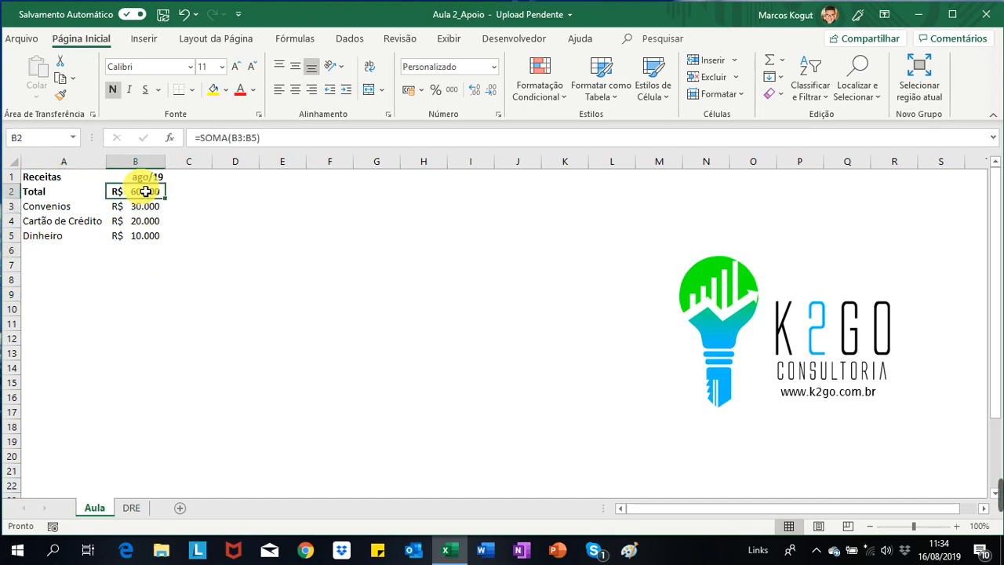
drag(140, 208, 141, 267)
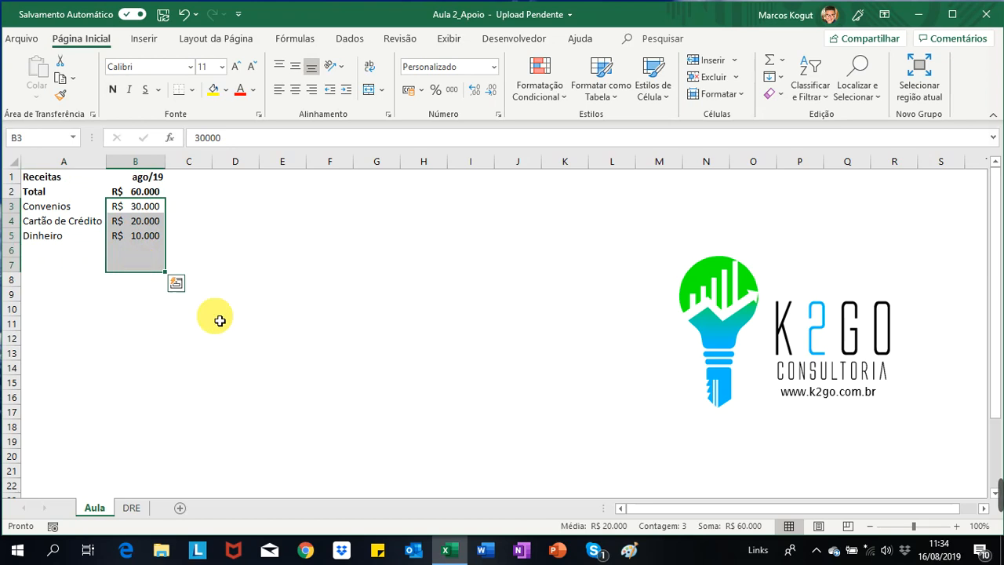
click(249, 322)
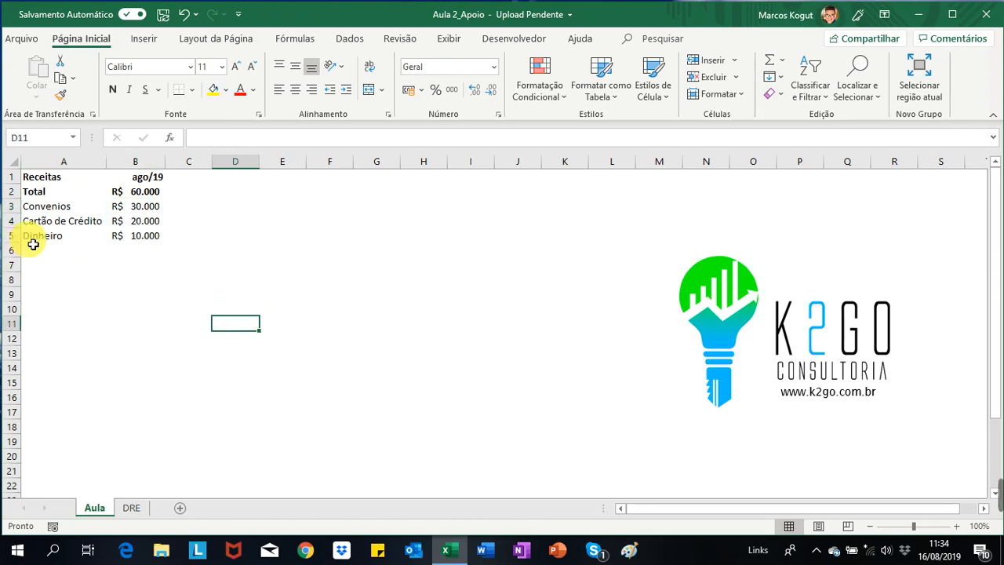
Go through the revenue items in A3:A5 and compare their individual amounts in B3:B5
click(37, 203)
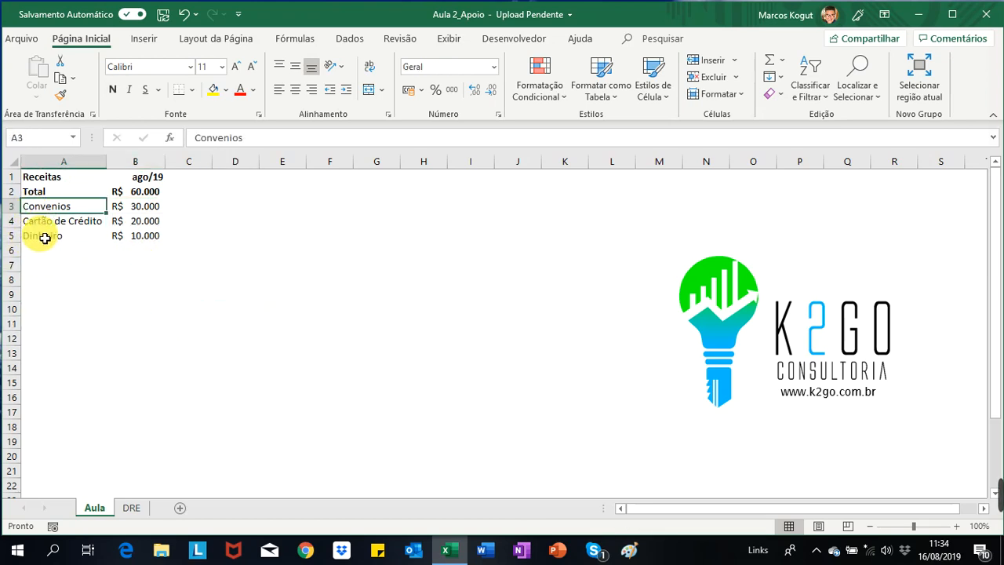
click(45, 236)
click(146, 221)
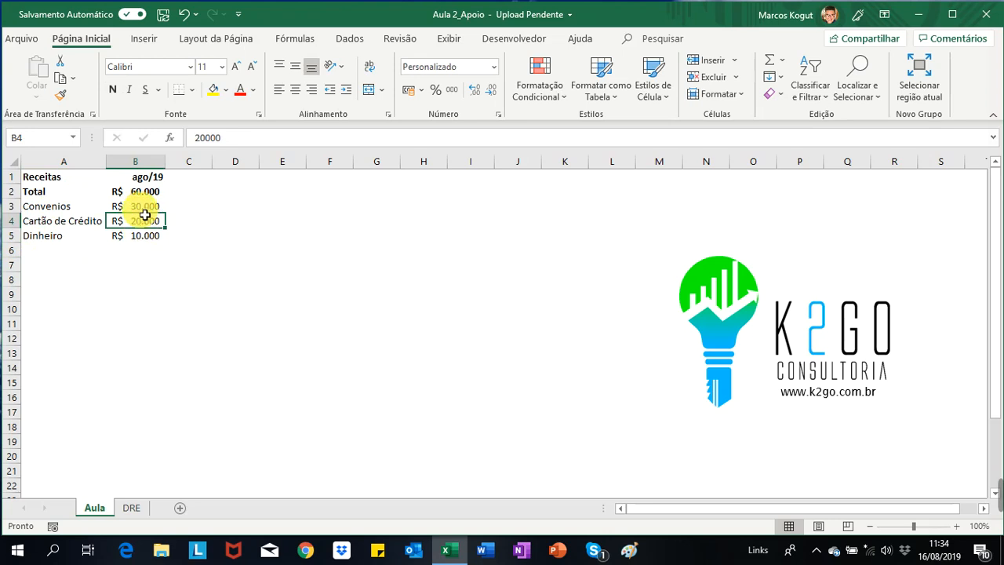
click(142, 206)
click(146, 223)
click(146, 237)
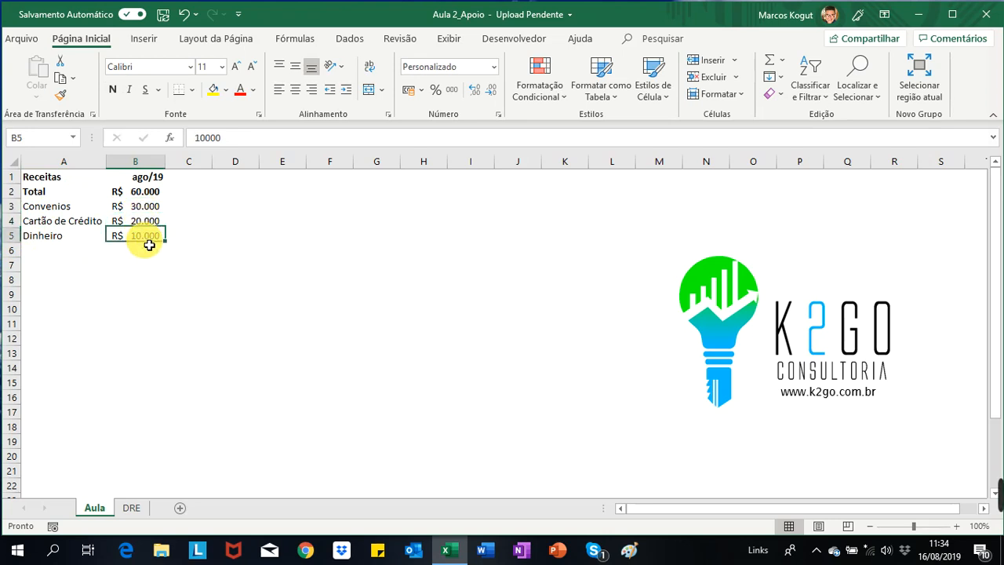
click(146, 221)
click(142, 207)
click(150, 224)
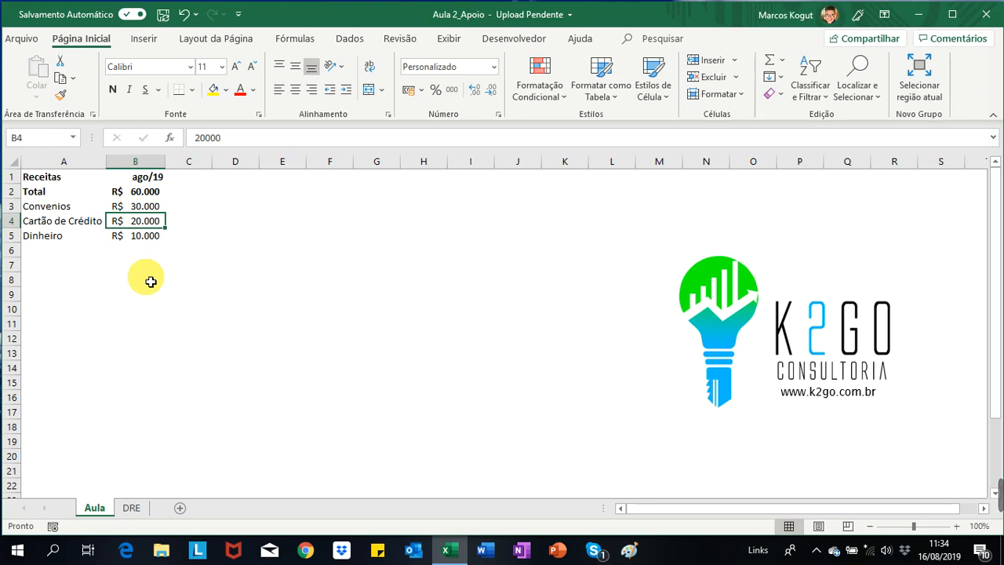
Copy the Custo de Matéria Prima section through the Lucro Bruto row from the DRE sheet into the Aula sheet starting at A6
click(75, 252)
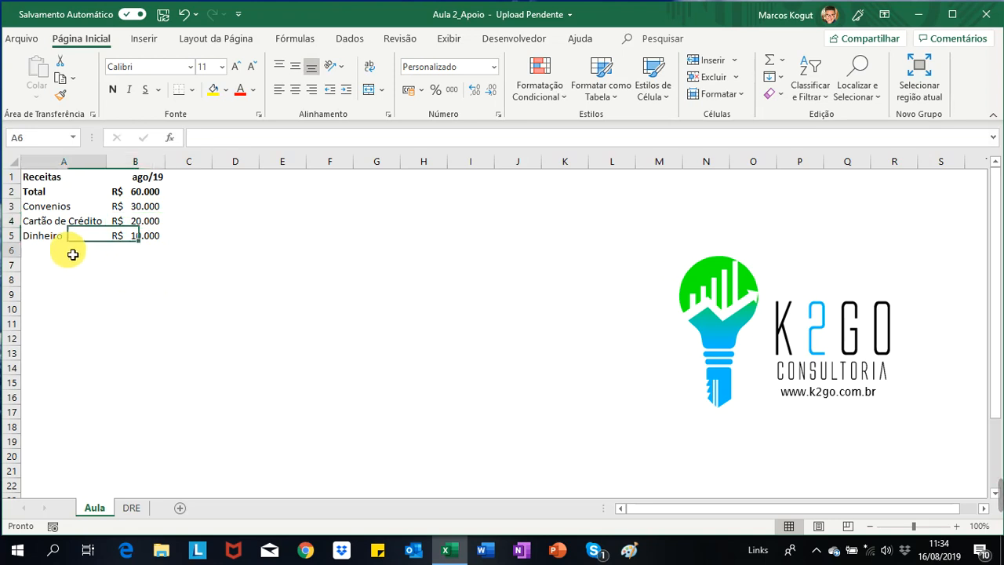
click(139, 509)
drag(88, 284, 256, 358)
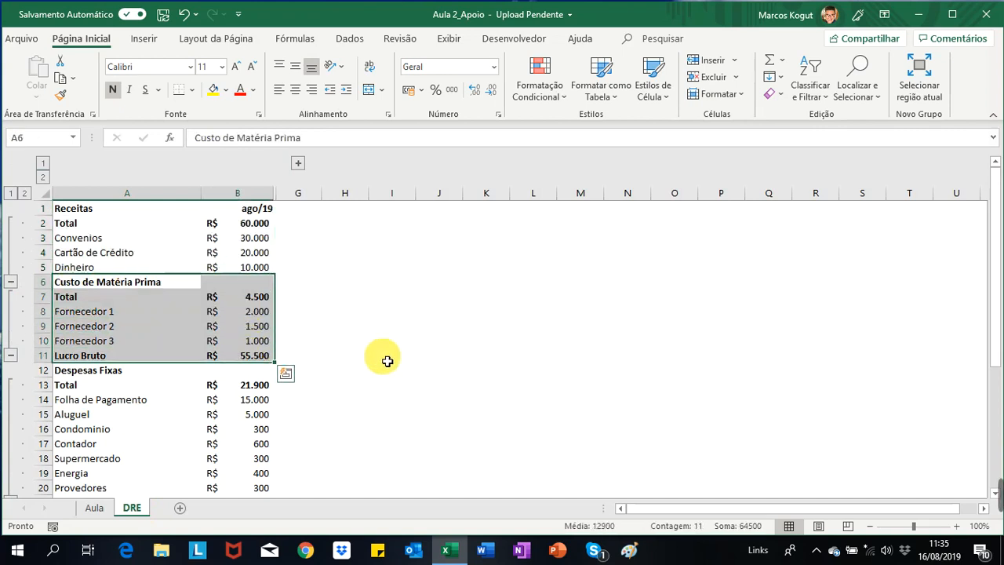
drag(98, 284, 253, 354)
key(ctrl+c)
click(93, 507)
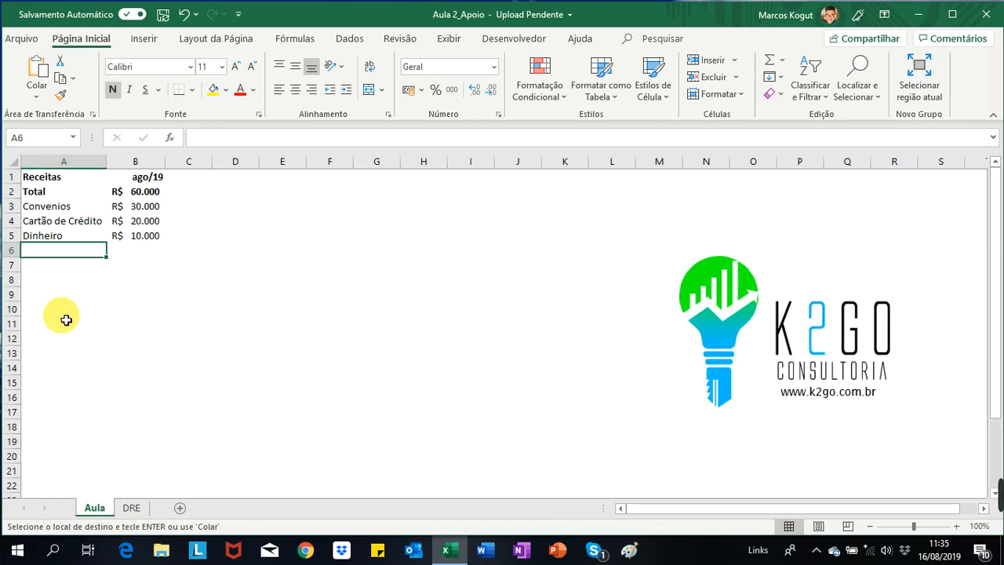
key(ctrl+v)
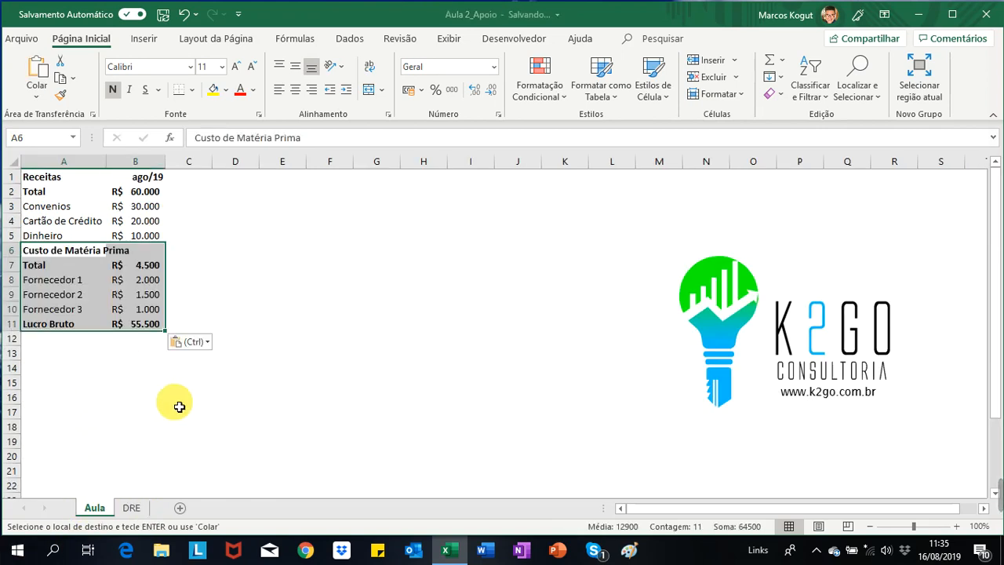
click(329, 237)
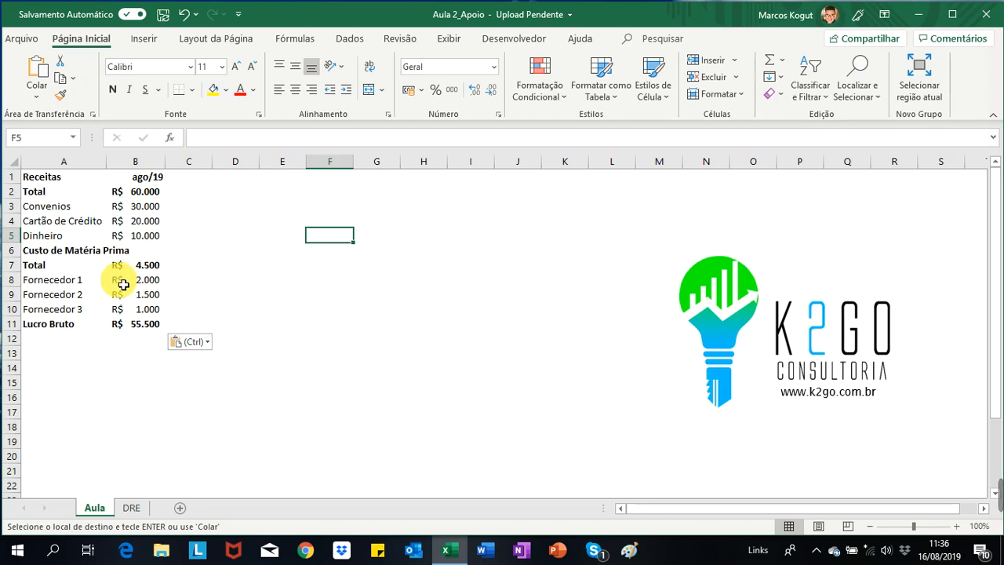
Examine the supplier costs in B8:B10 together with the section's total in B7, the Receitas total in B2 and the month in B1
drag(143, 281, 146, 311)
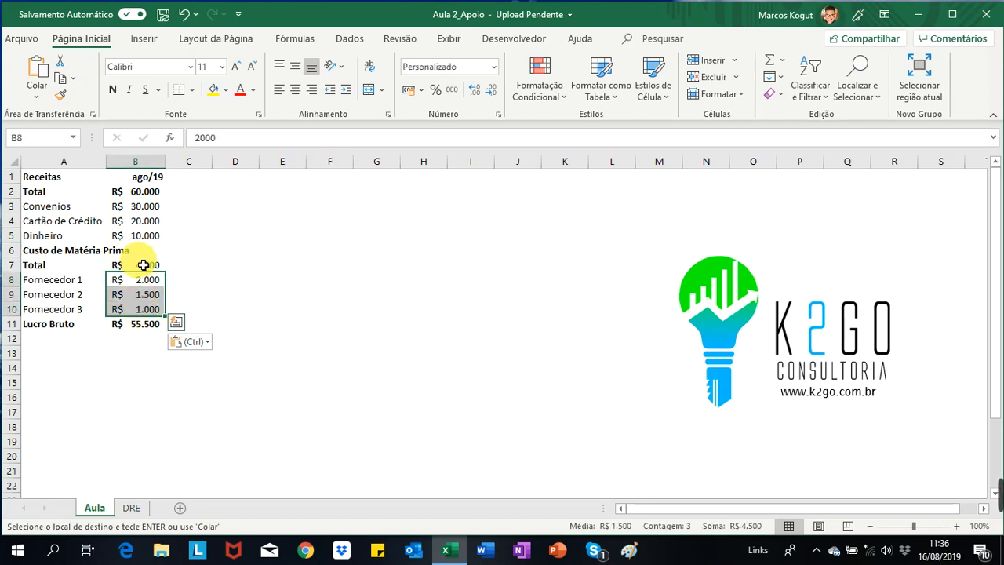
click(148, 197)
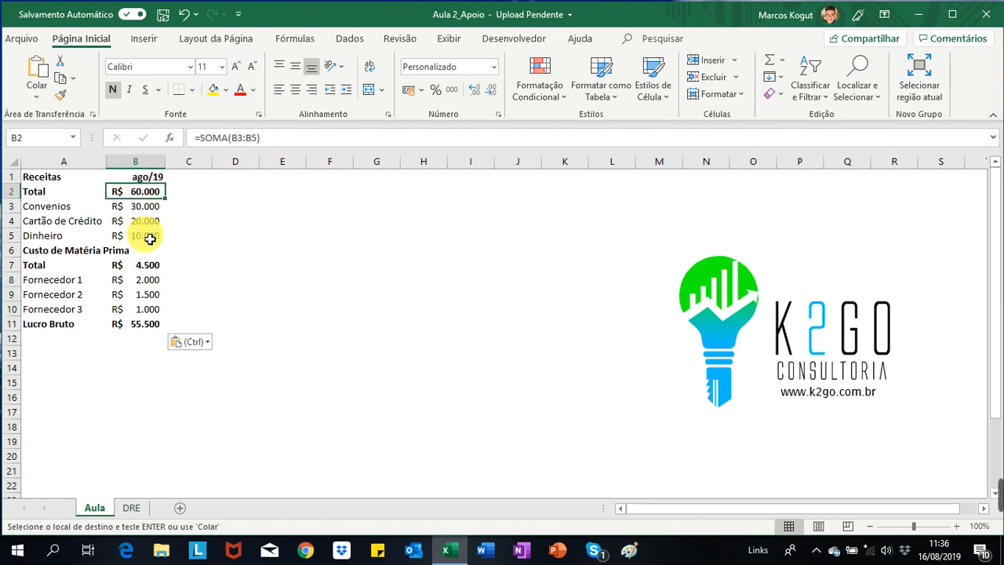
click(149, 267)
drag(149, 283, 147, 314)
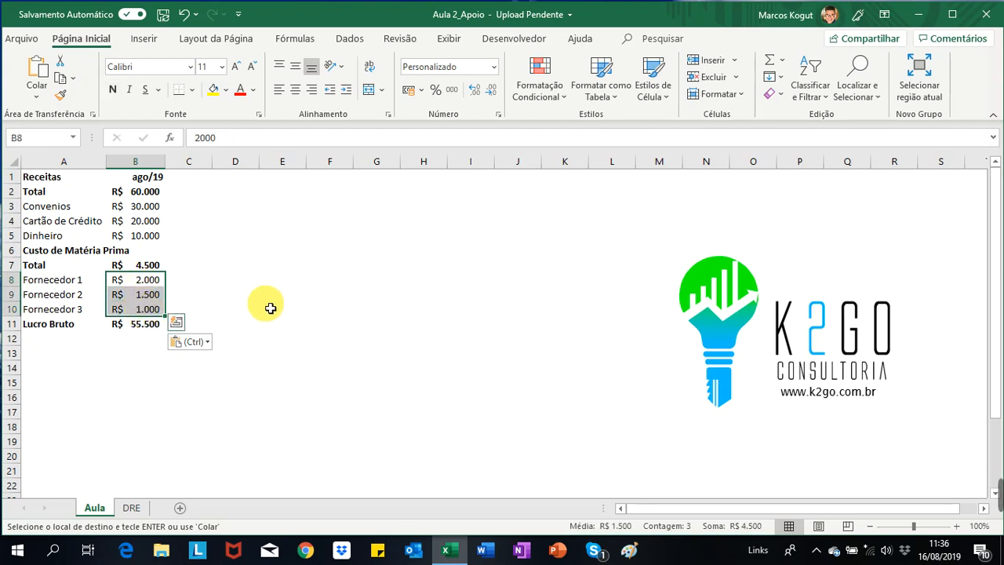
click(213, 295)
click(206, 279)
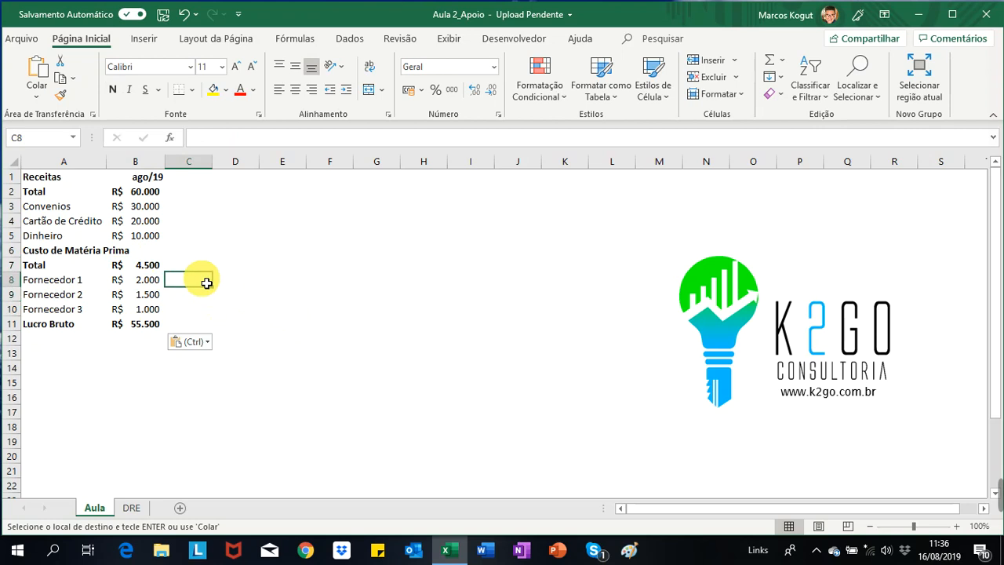
click(148, 283)
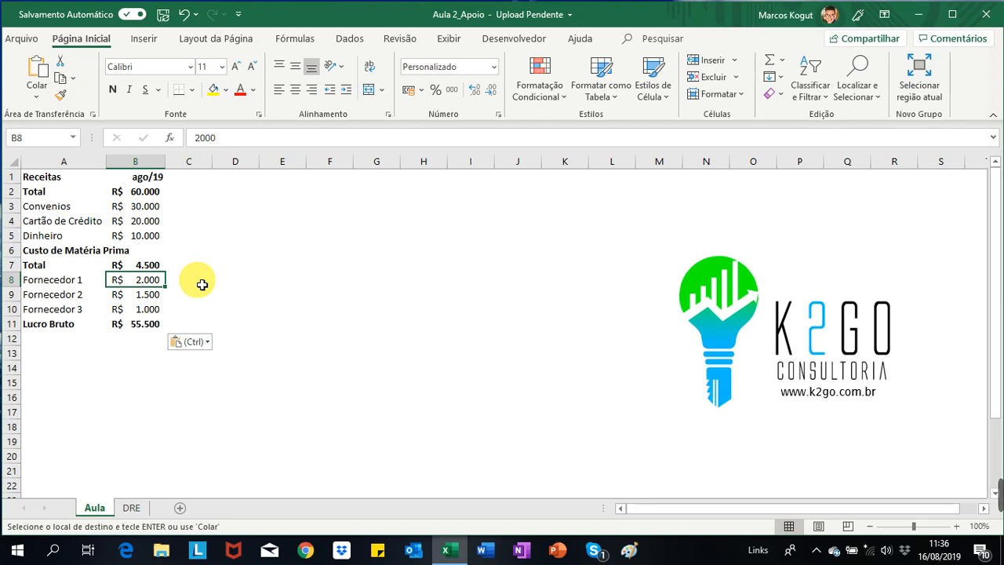
click(140, 182)
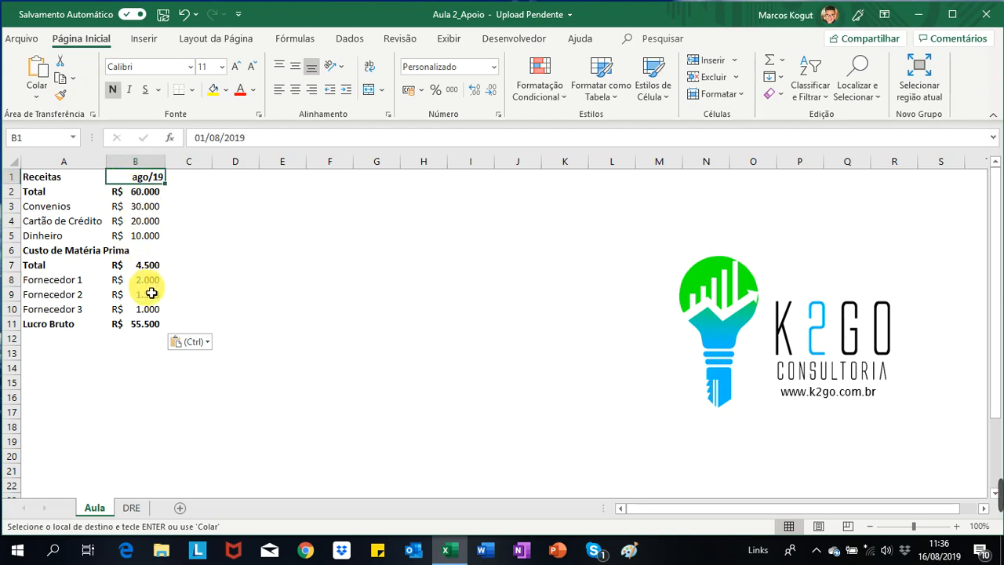
drag(149, 281, 149, 313)
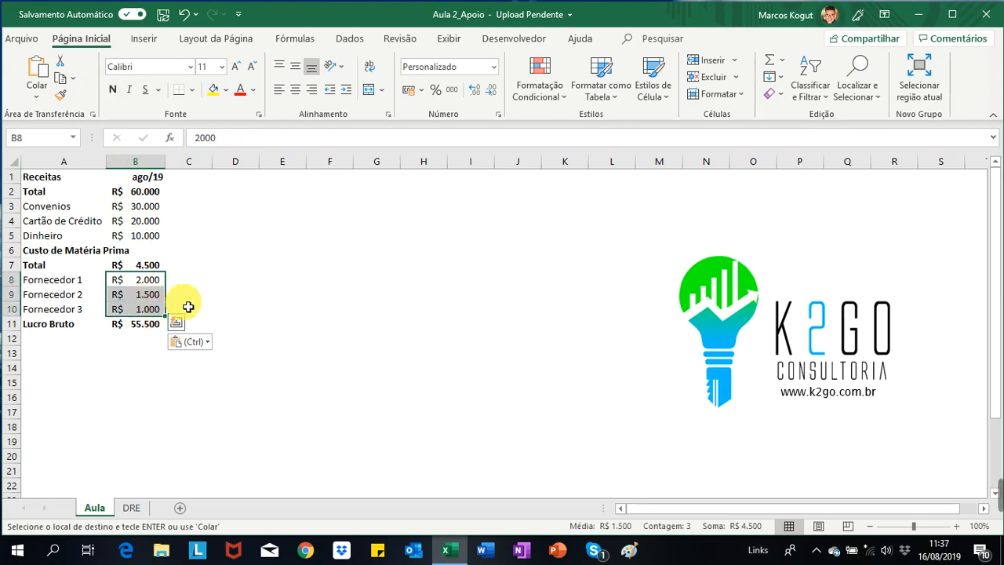
click(237, 300)
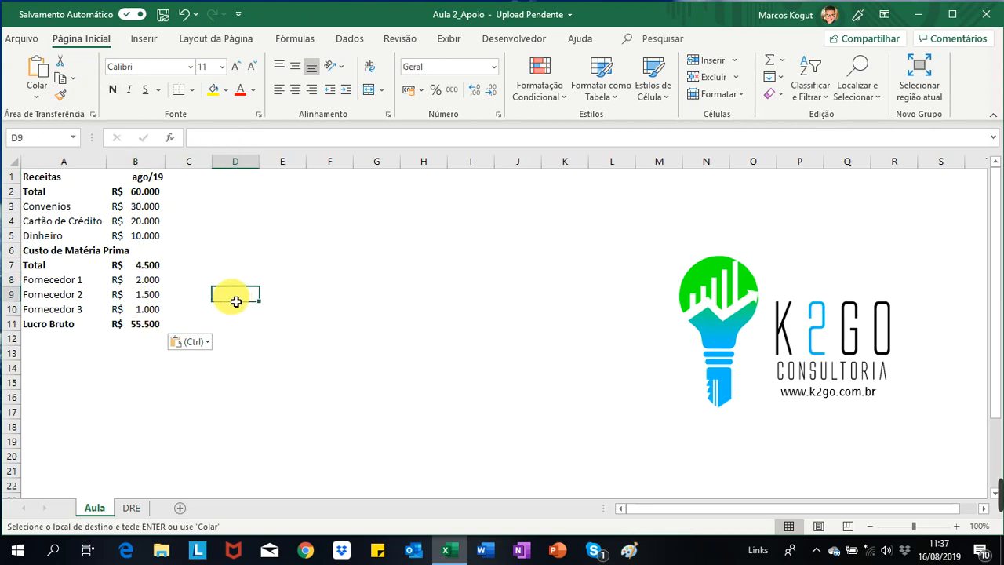
Inspect the Lucro Bruto formula in B11 and the two totals it references, leaving it unedited
click(39, 329)
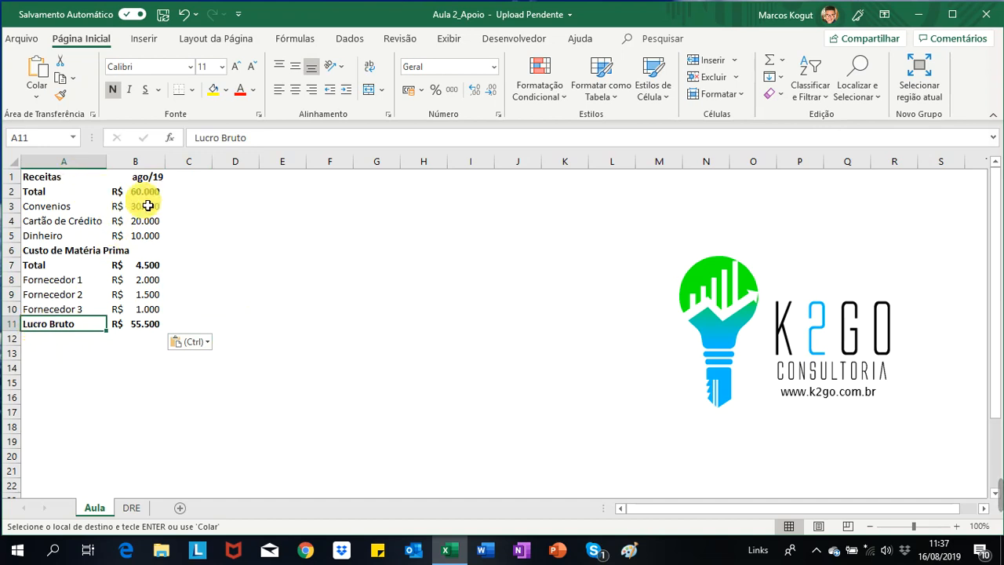
click(143, 329)
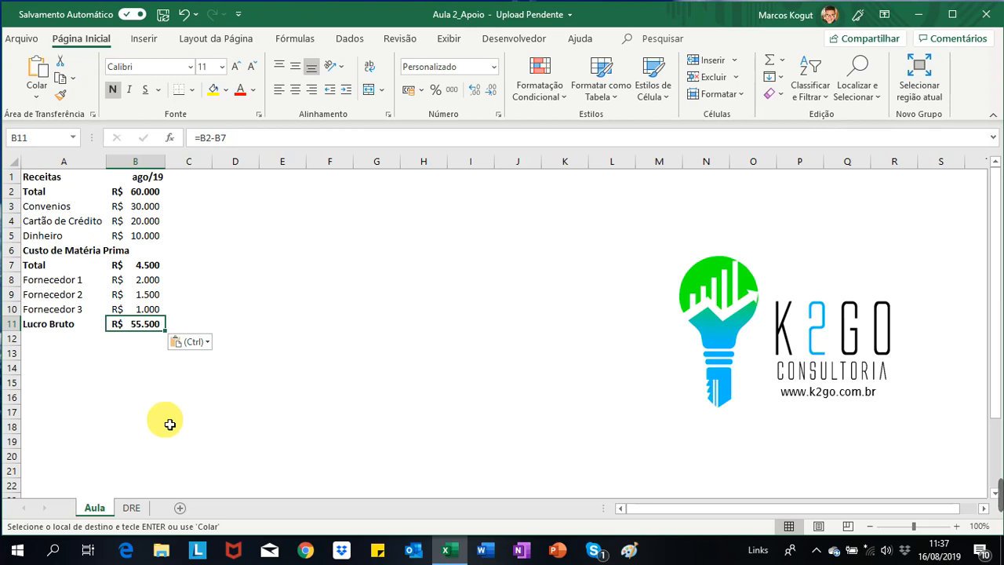
key(F2)
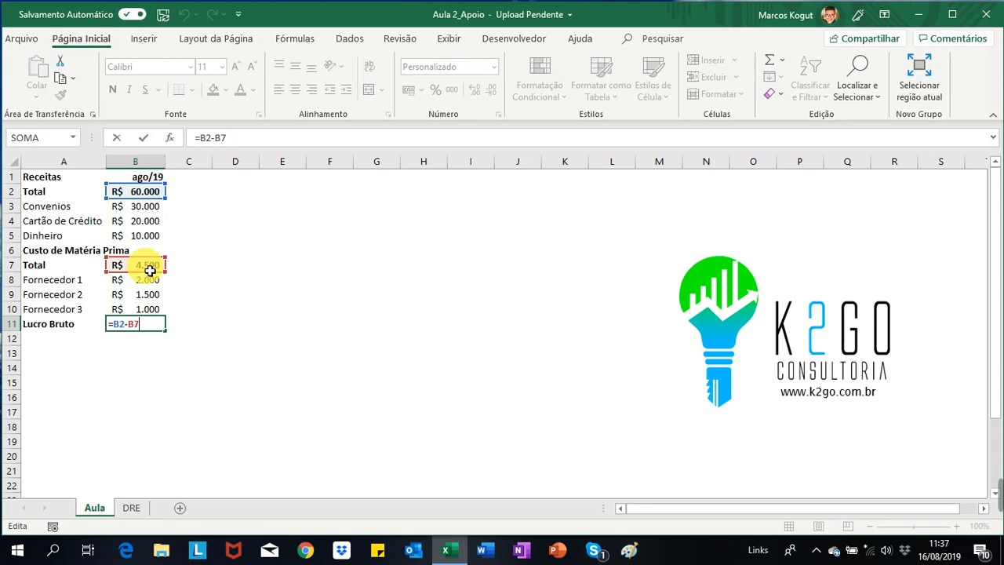
click(130, 335)
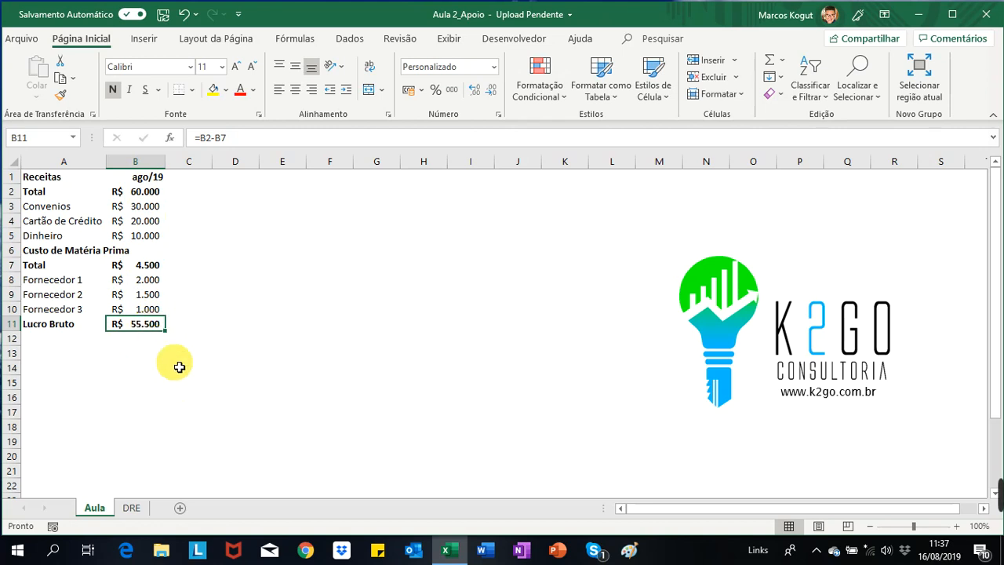
Copy the Despesas Fixas section, A12:B20, from the DRE sheet to A12 on the Aula sheet, and fit column A's width to its contents
click(45, 339)
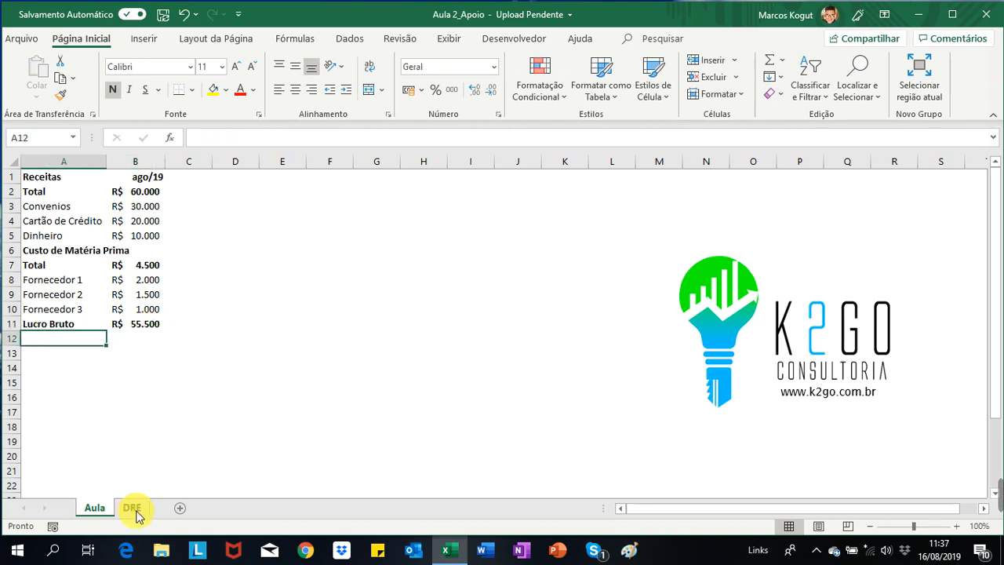
click(131, 508)
drag(188, 370, 260, 416)
key(ctrl+c)
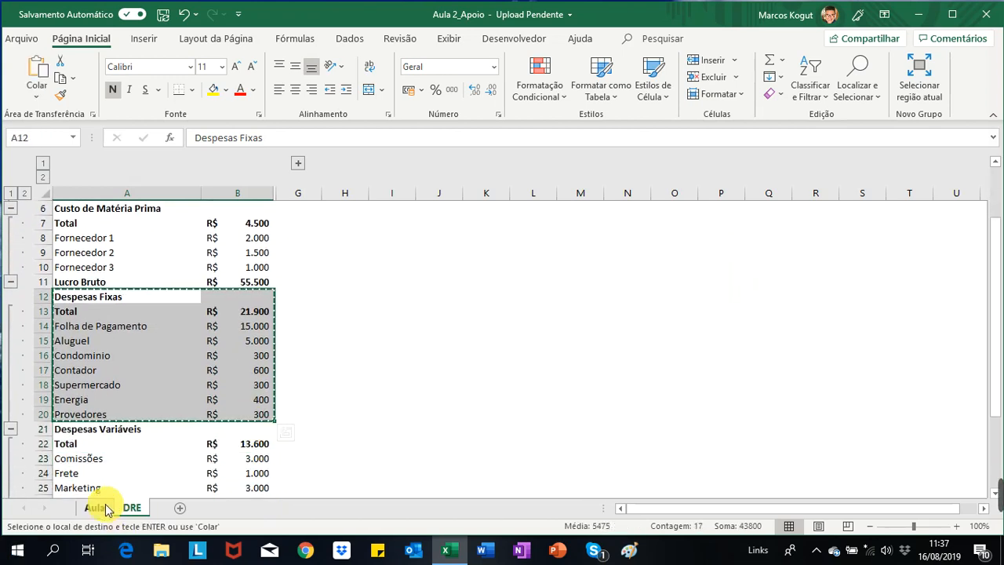
click(106, 509)
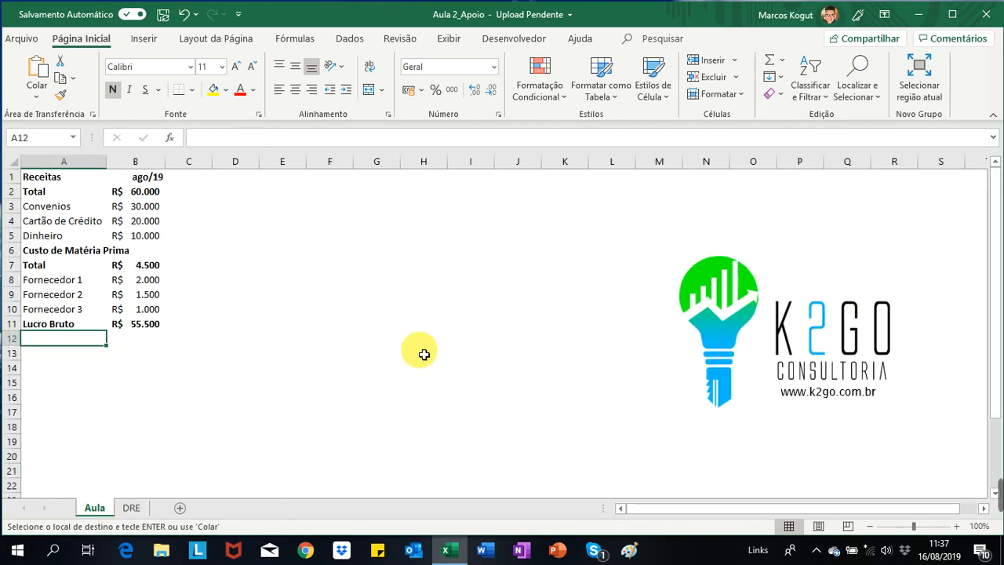
key(ctrl+v)
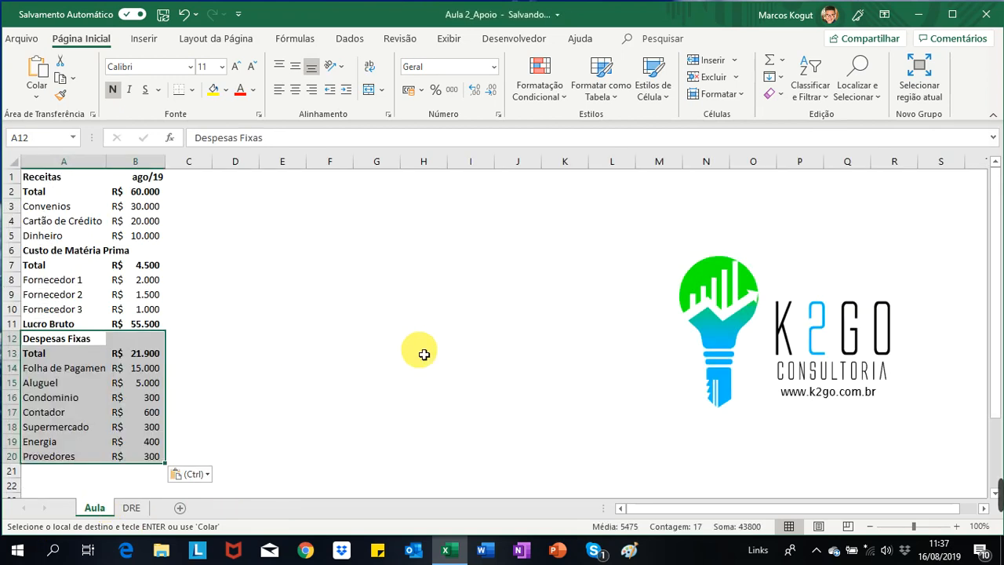
click(463, 341)
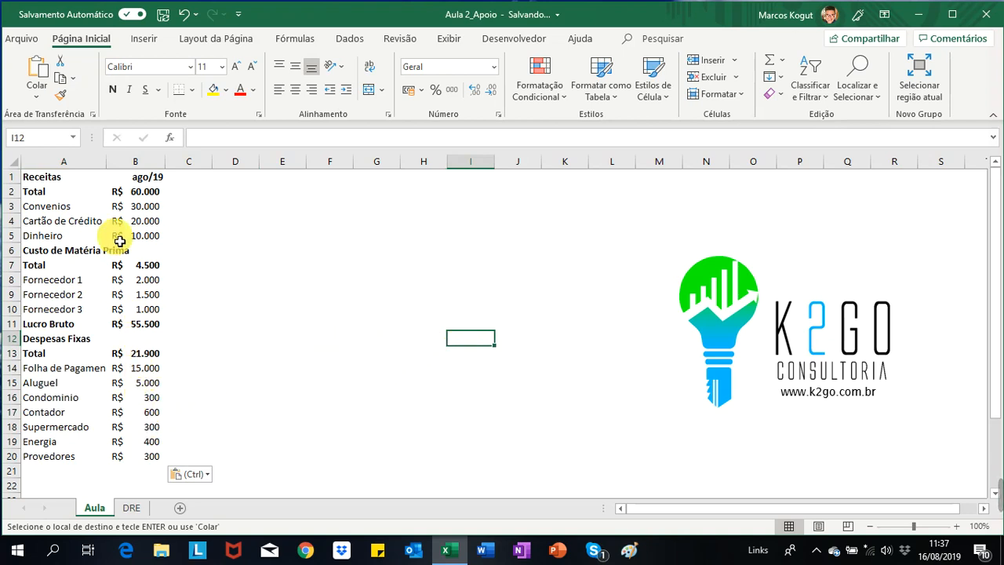
double_click(107, 162)
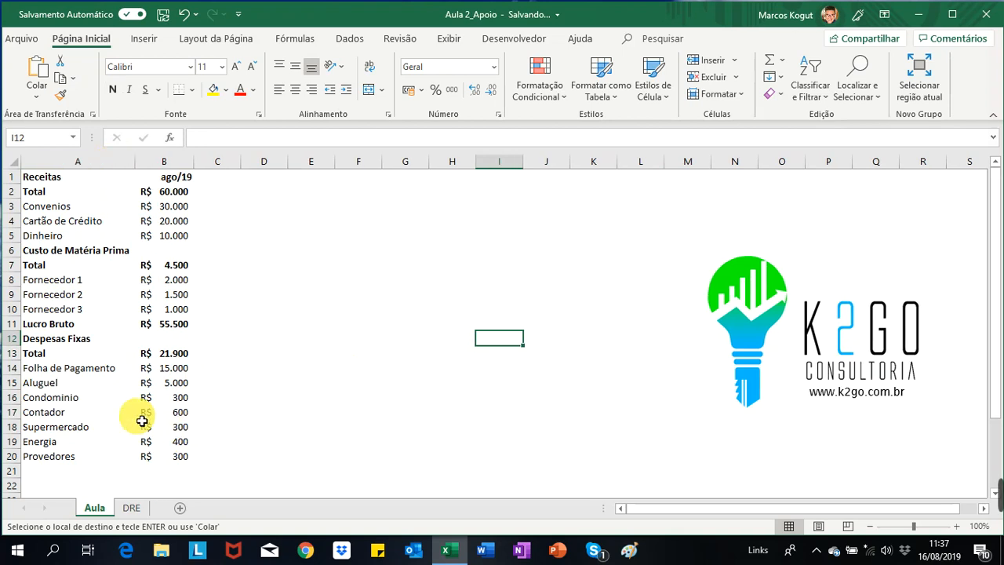
Examine the Folha de Pagamento item and compare its amount in B14 with the Receitas total in B2
click(88, 370)
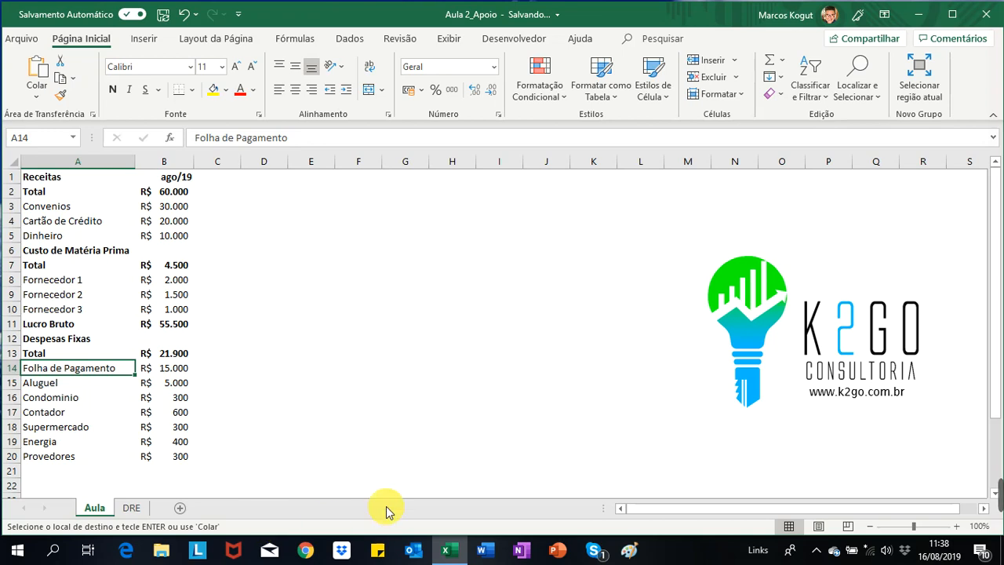
click(173, 371)
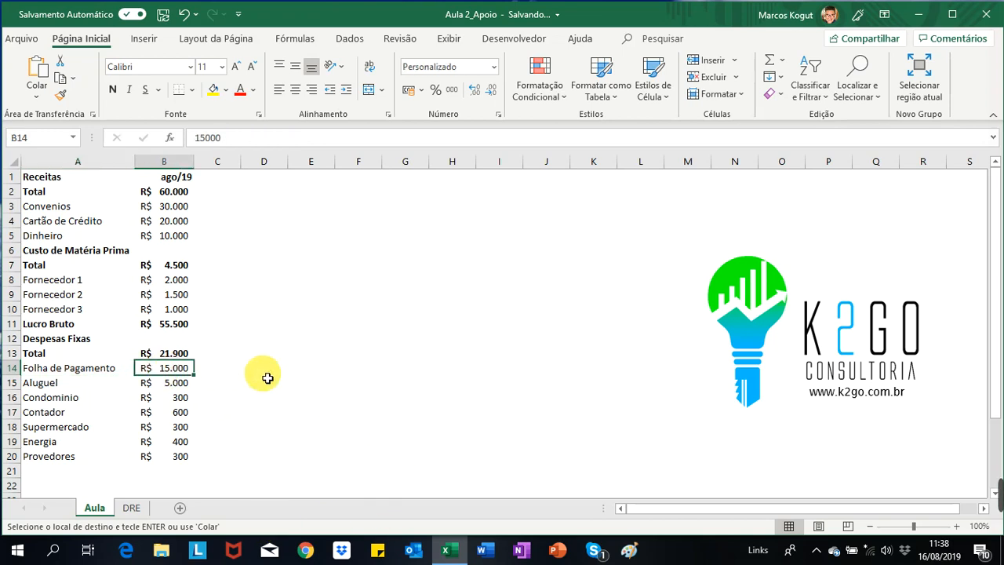
click(70, 369)
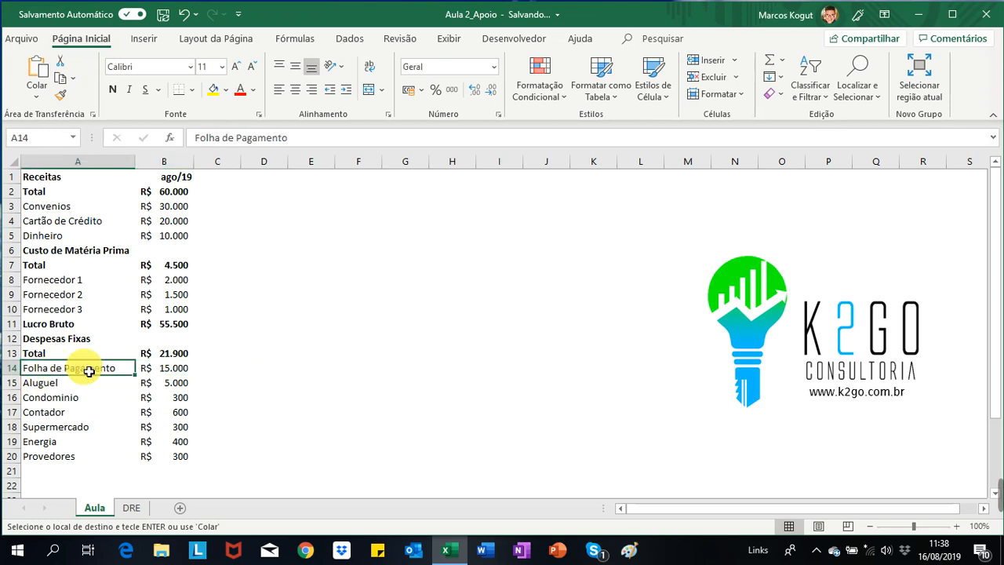
click(174, 373)
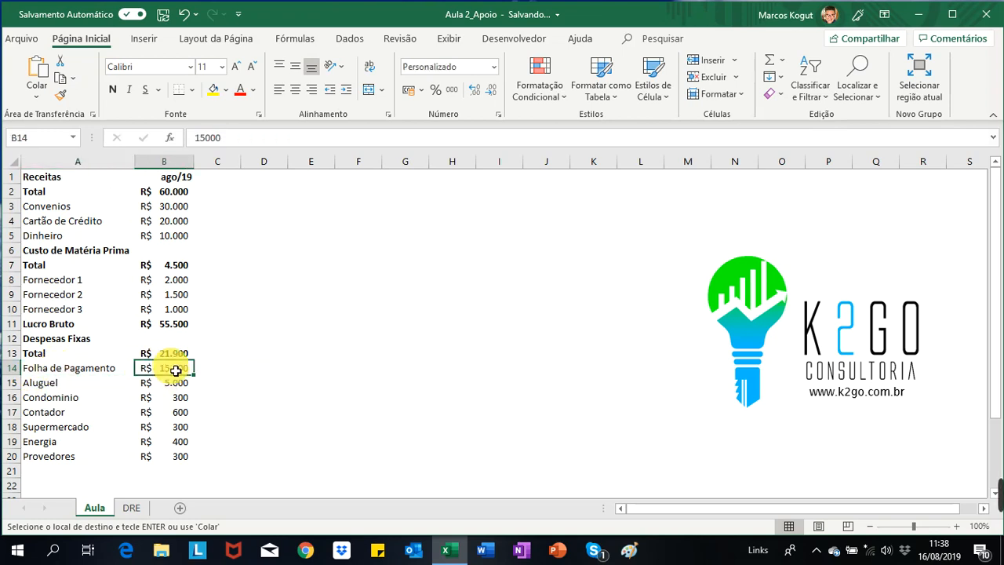
click(182, 194)
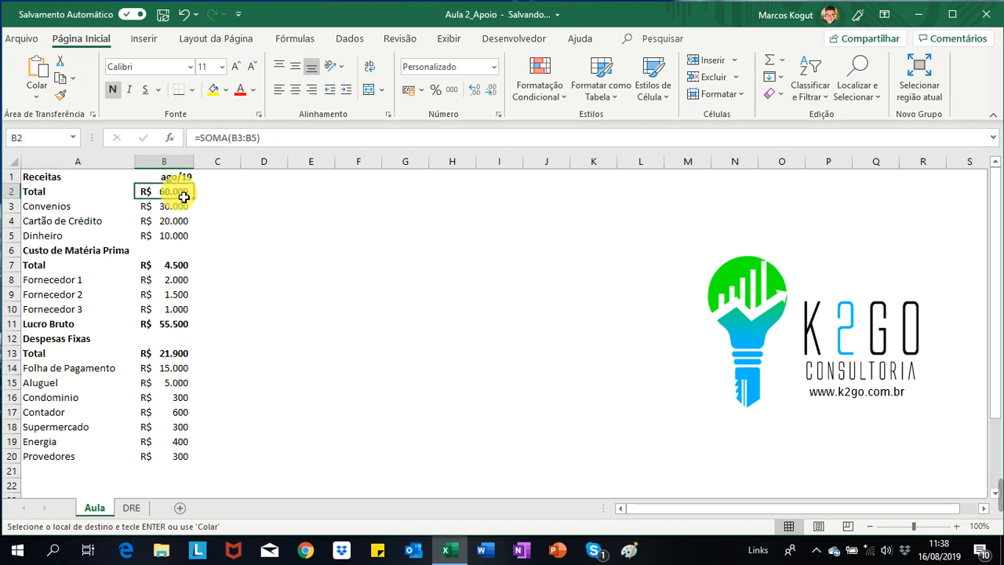
click(181, 374)
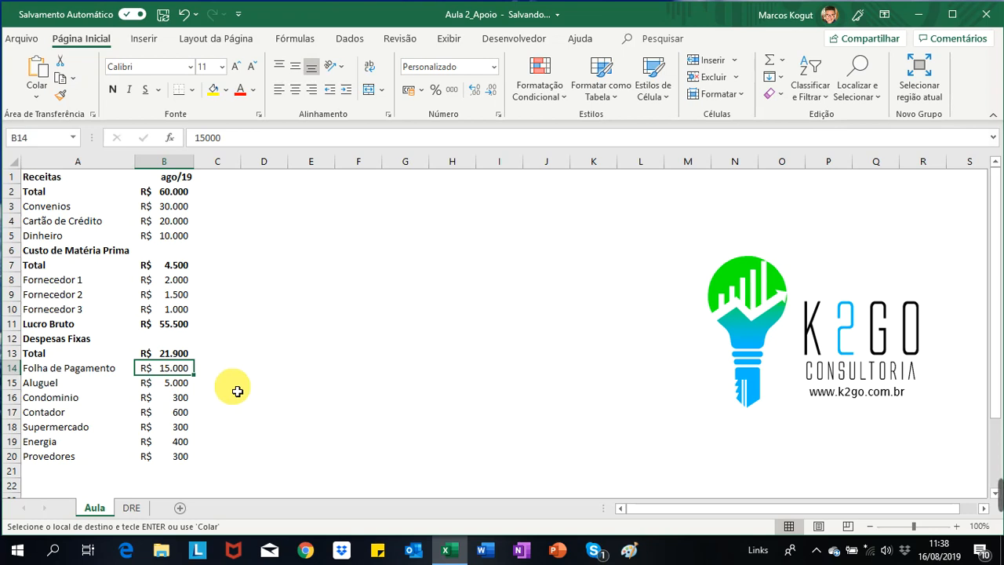
Go through the fixed expense amounts from Aluguel to Provedores, and review all item names in A14:A20 and amounts in B14:B20
click(171, 388)
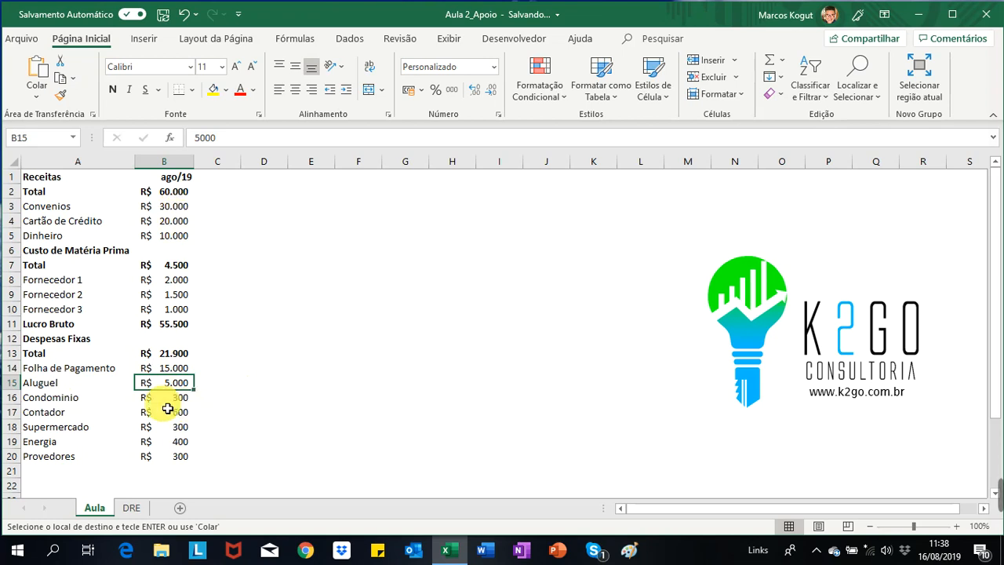
click(169, 398)
click(177, 414)
click(179, 431)
click(179, 441)
click(160, 457)
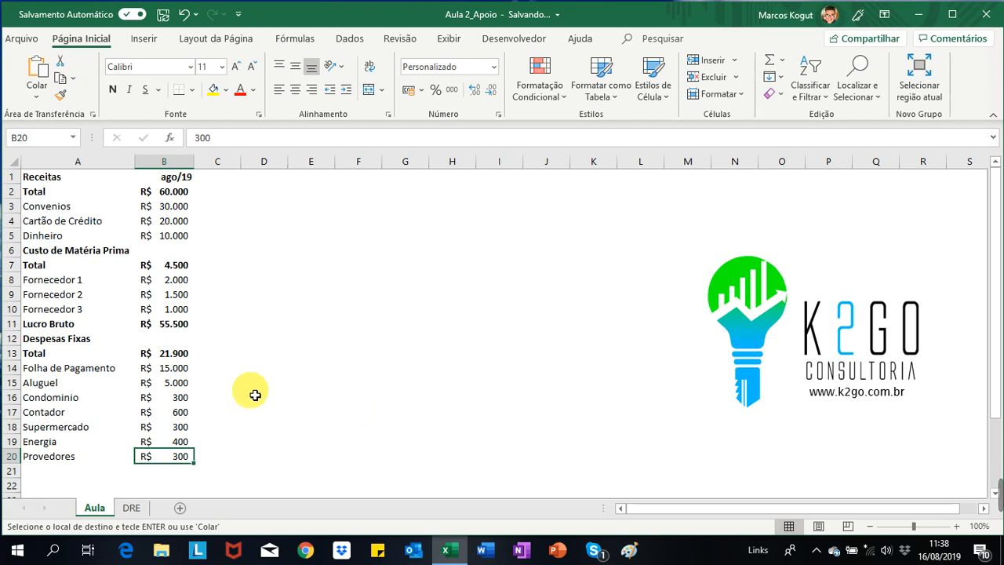
drag(70, 373, 70, 456)
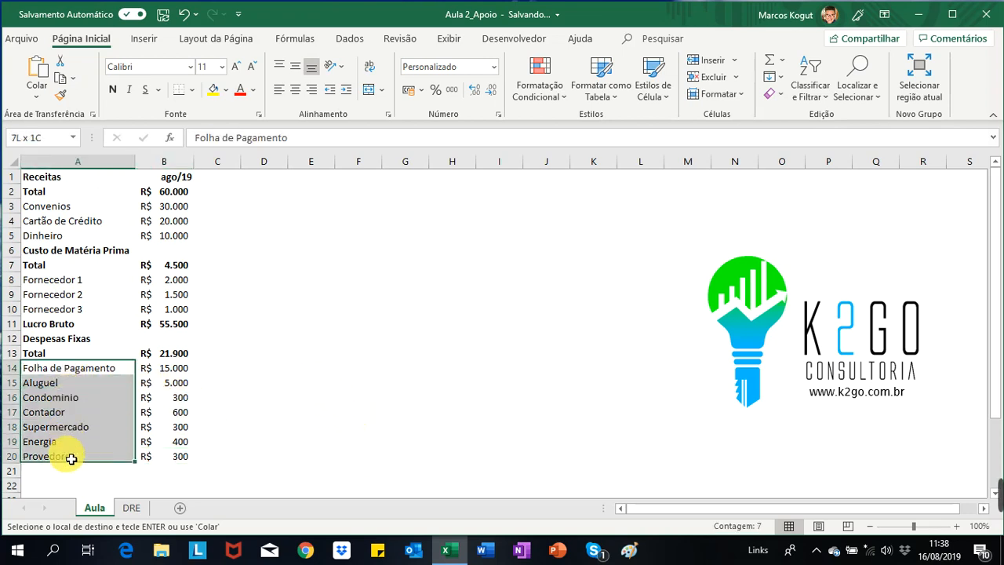
drag(183, 373, 189, 459)
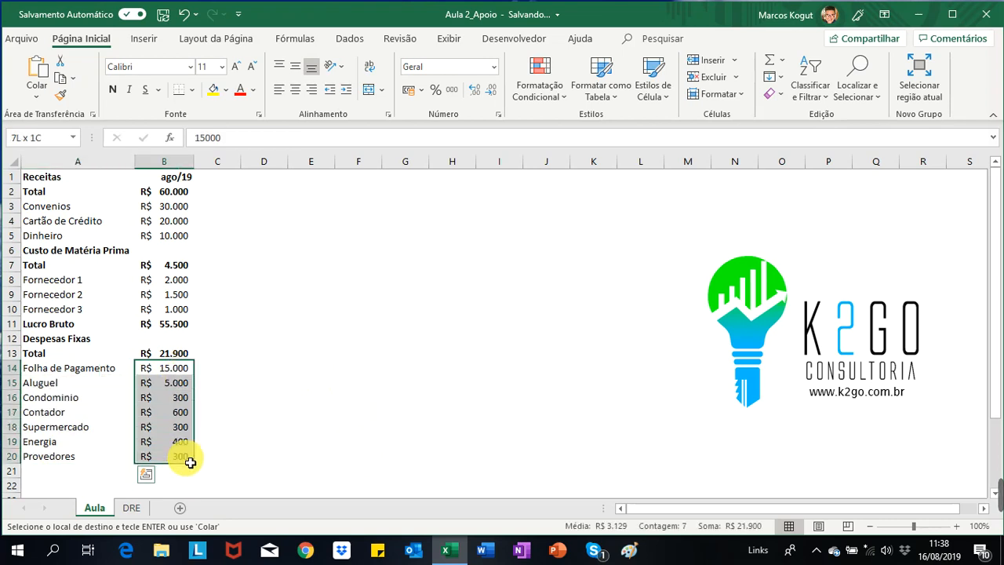
click(494, 370)
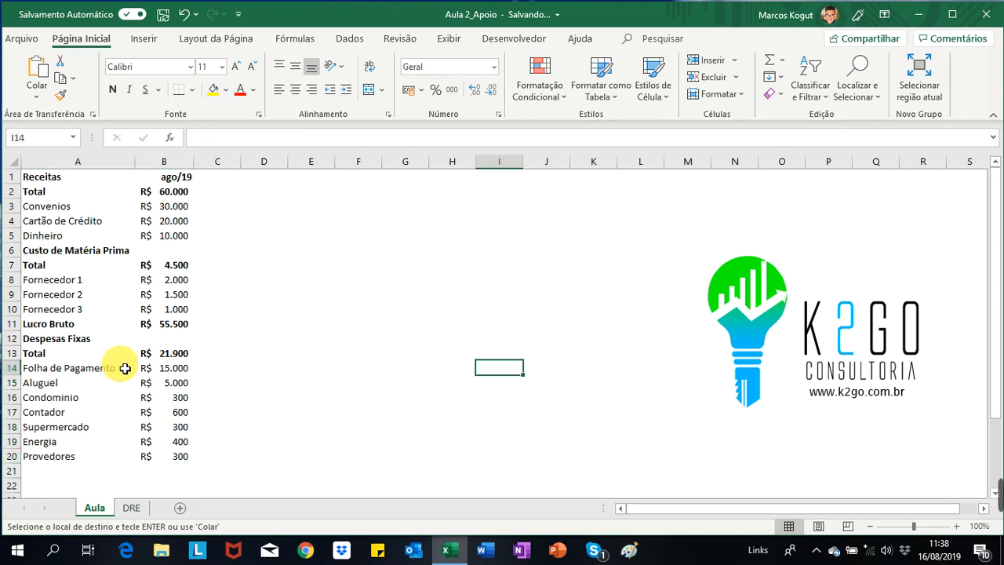
Copy the Despesas Variáveis section with the Despesa Total and LAIR rows, A21:B28, from the DRE sheet to A21 on the Aula sheet
click(133, 507)
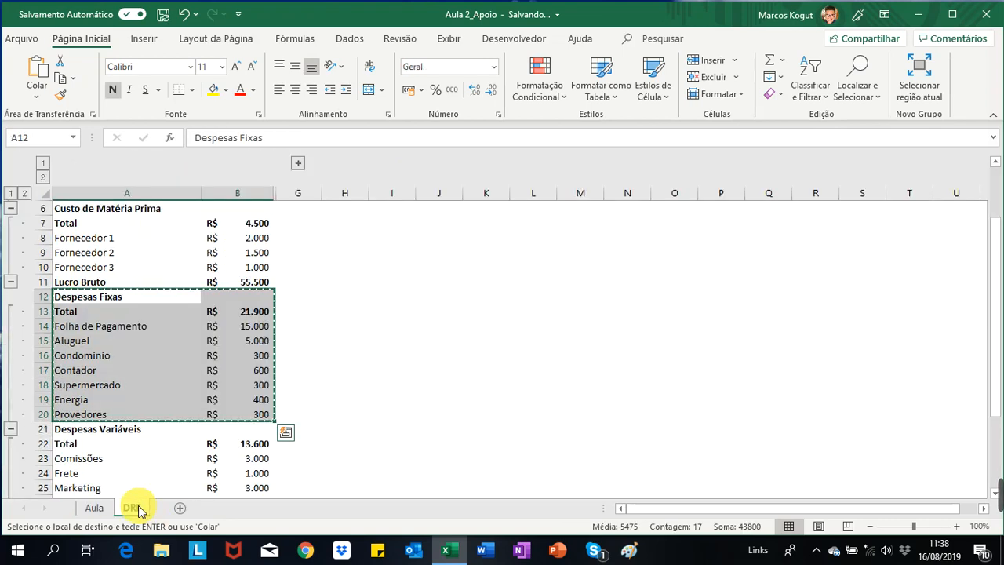
drag(74, 430, 250, 415)
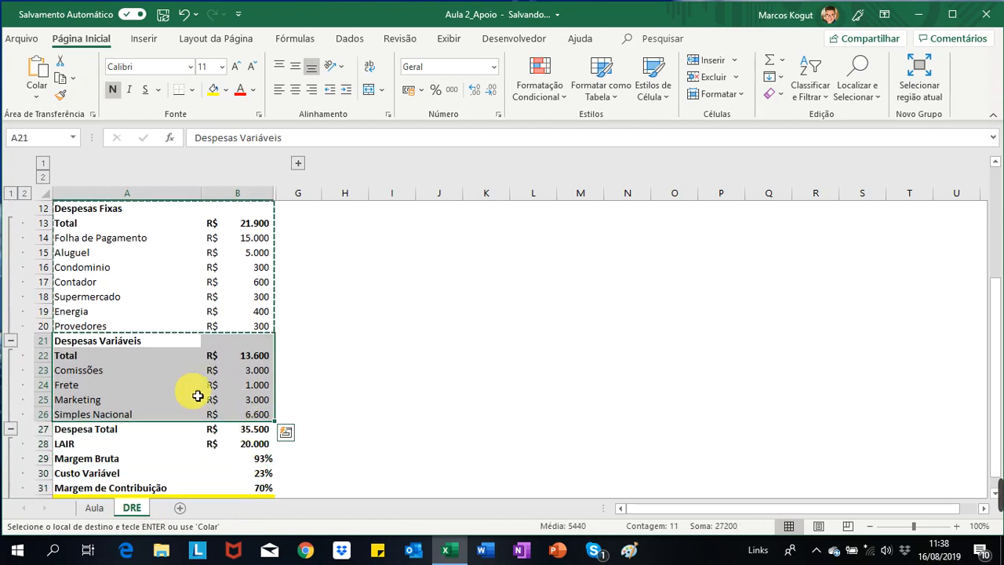
drag(81, 340, 259, 440)
key(ctrl+c)
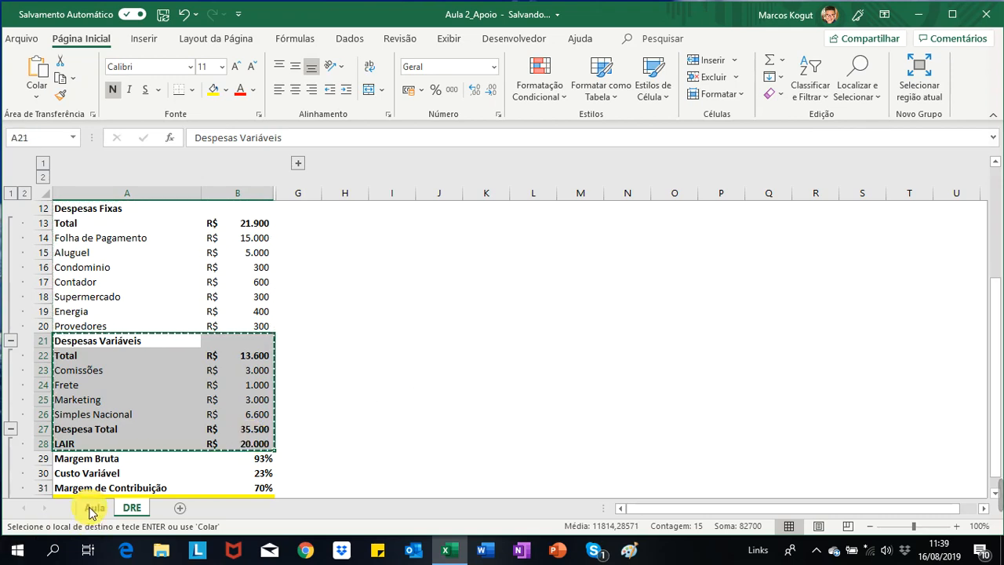
click(91, 512)
click(28, 471)
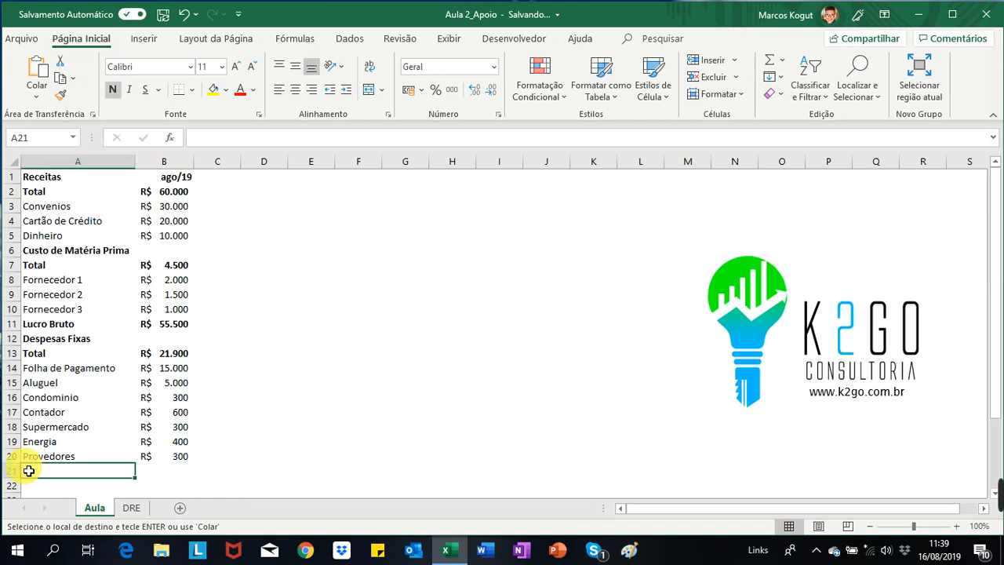
key(ctrl+v)
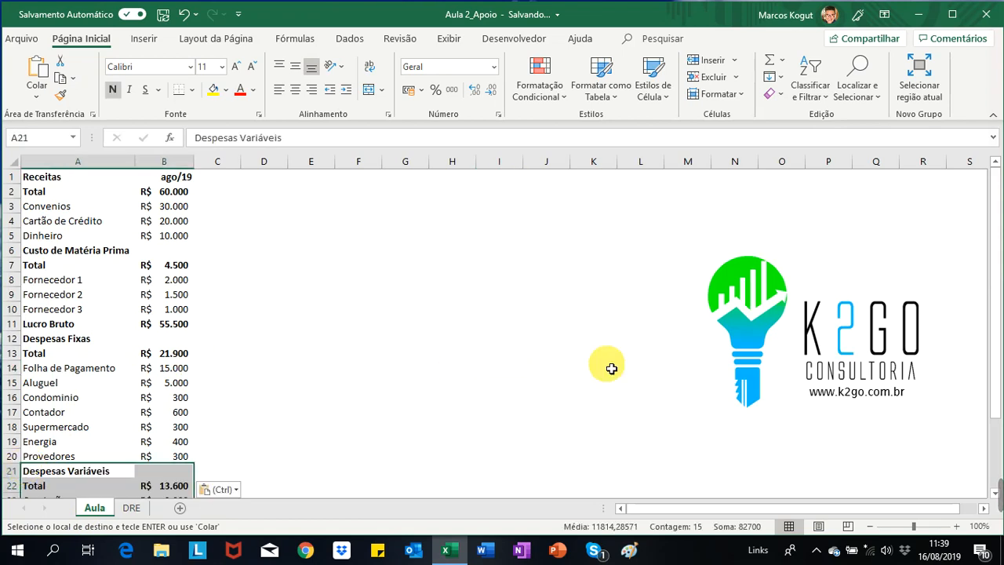
drag(995, 345, 994, 427)
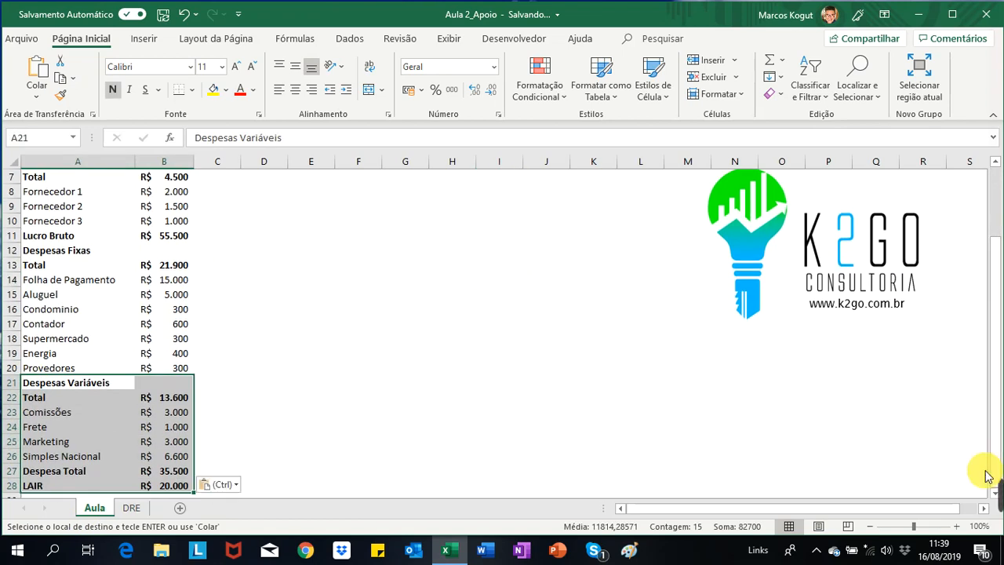
click(406, 426)
Examine the Comissões item and its amount in B23, followed by the Frete amount in B24
click(91, 411)
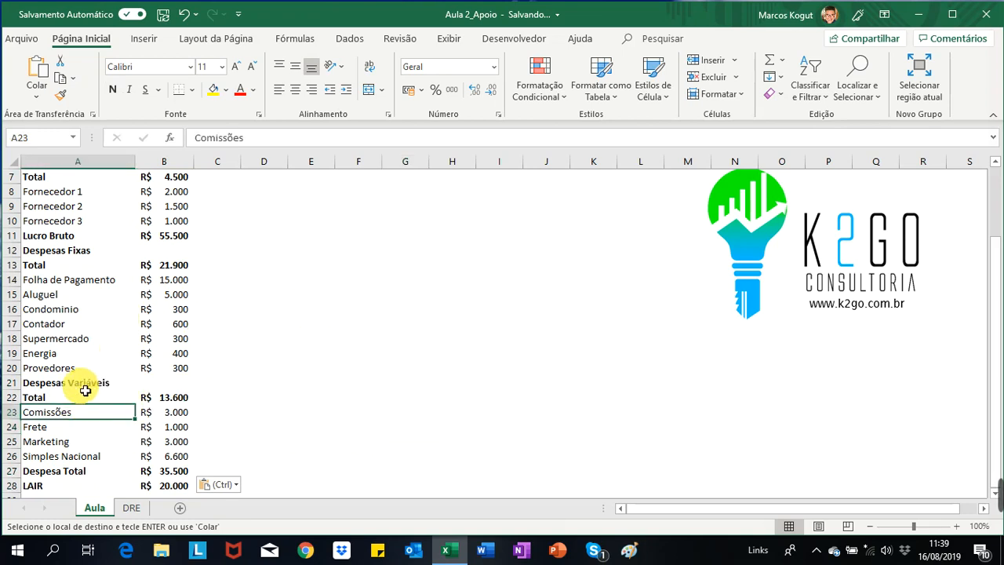
click(176, 413)
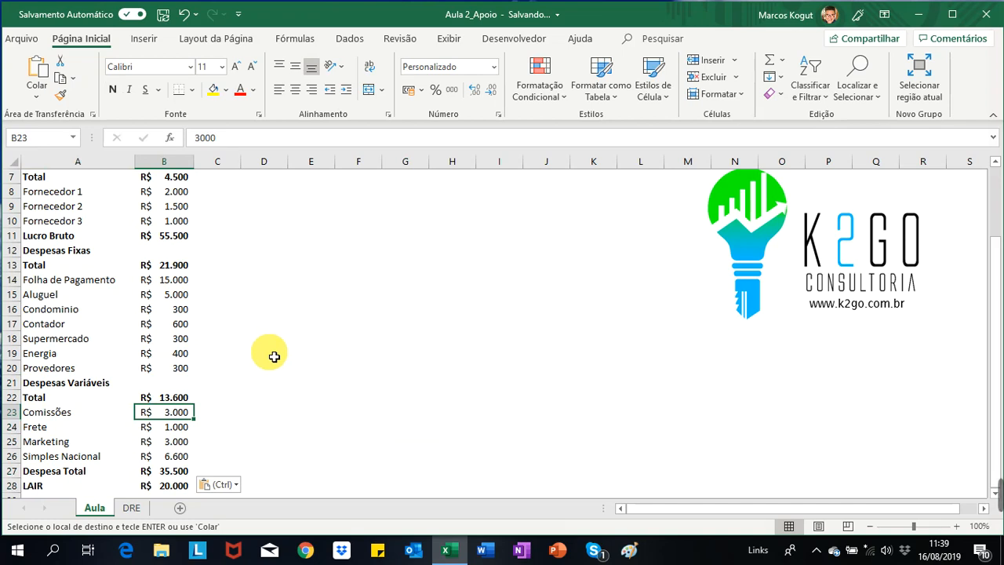
click(70, 412)
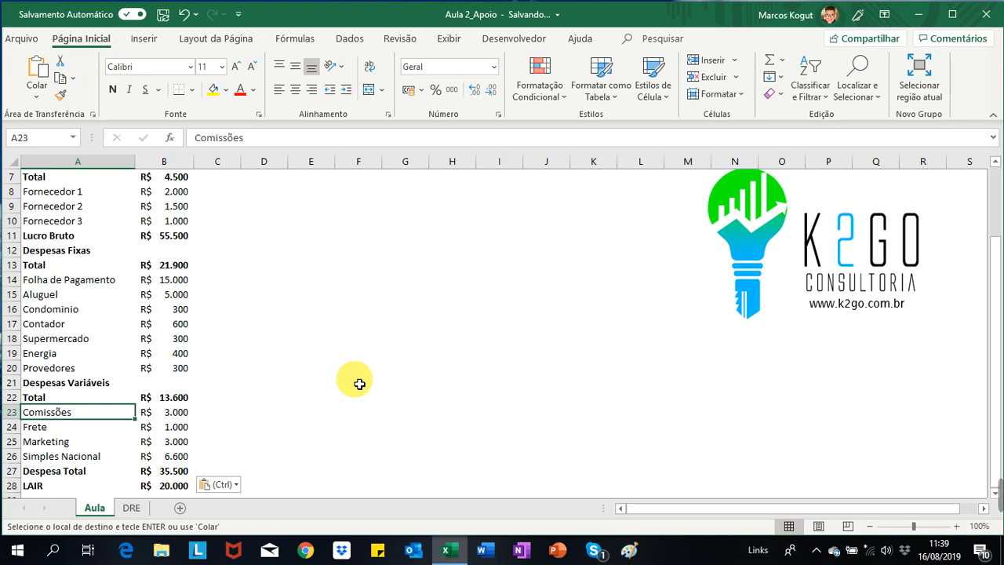
mouse_move(999, 337)
mouse_down()
mouse_move(994, 253)
mouse_move(999, 367)
mouse_move(992, 275)
mouse_move(992, 336)
mouse_up()
click(177, 412)
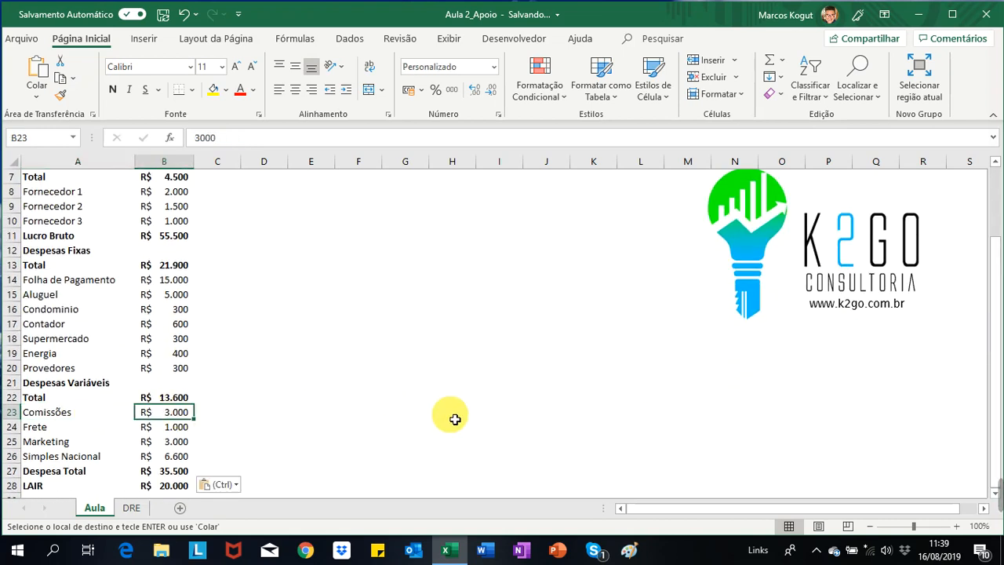
click(163, 427)
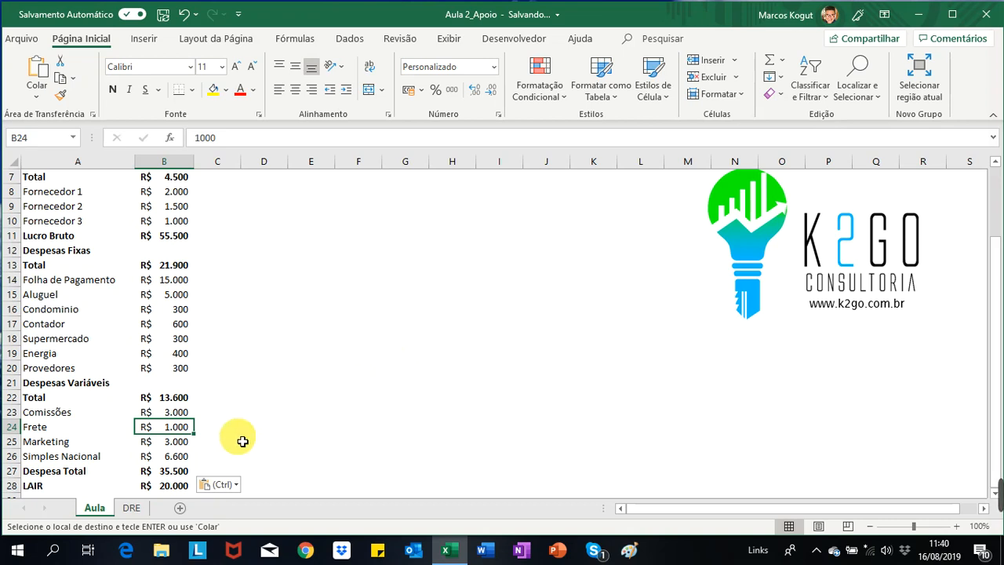
Review the Despesas Variáveis heading in A21 and compare the Comissões amount in B23 with the Simples Nacional amount in B26
click(65, 384)
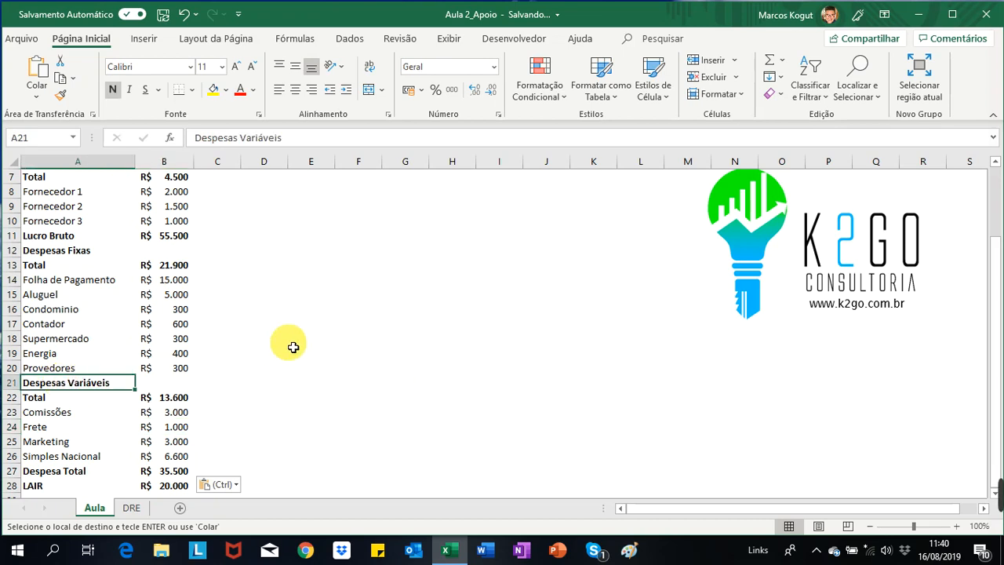
click(169, 412)
click(177, 457)
click(172, 412)
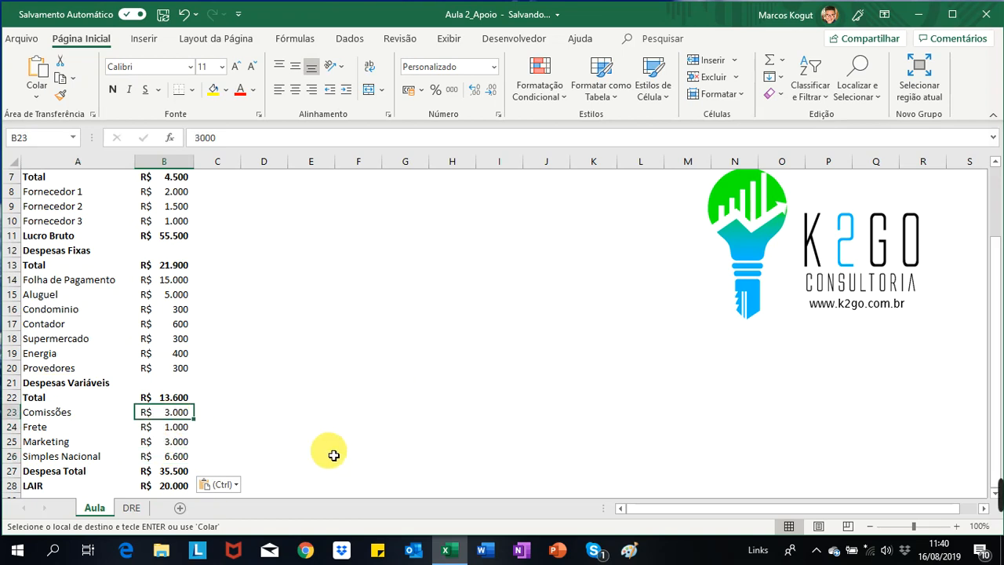
click(176, 456)
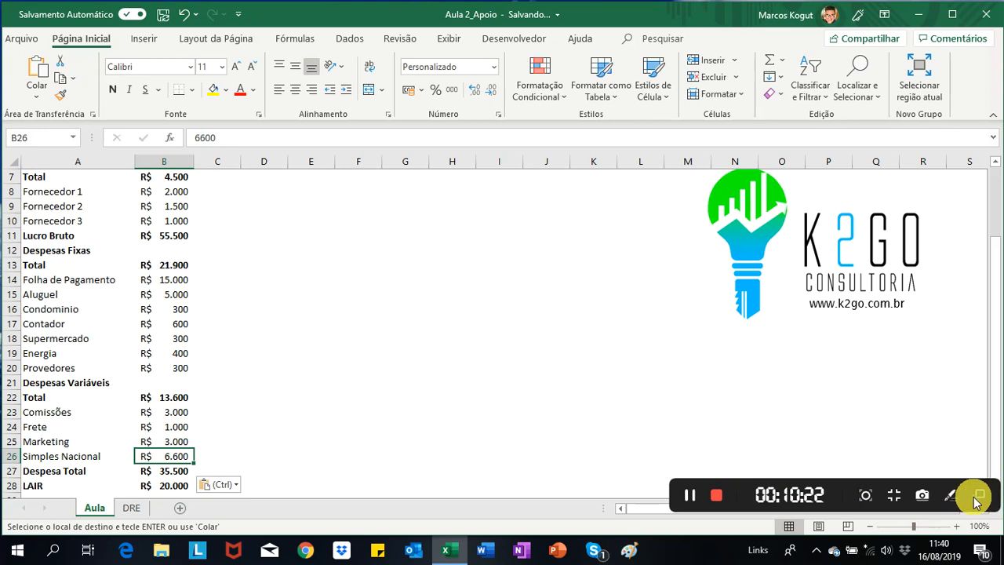
click(596, 388)
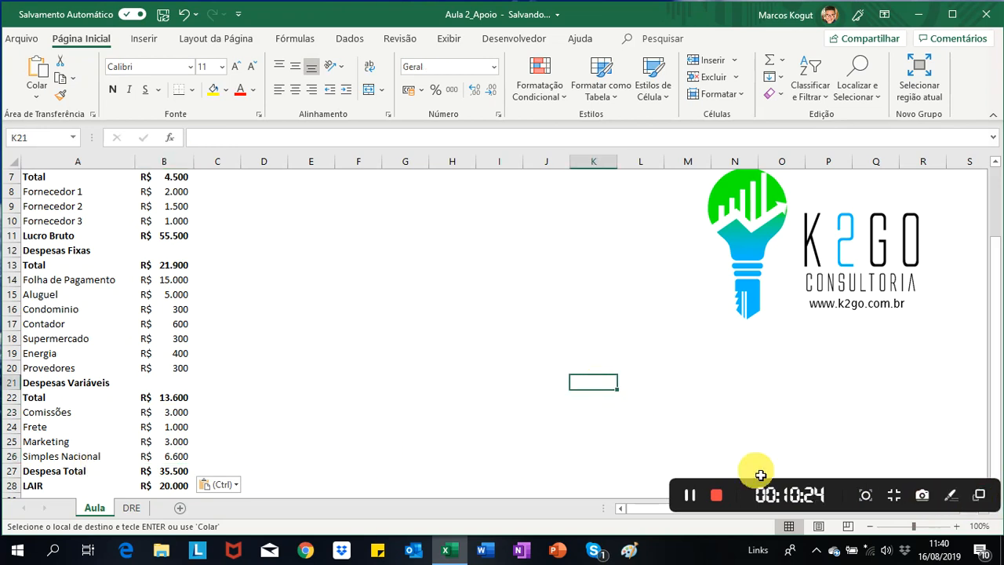
Inspect the Despesa Total formula in B27 and the two expense totals it references, leaving it unedited
click(171, 484)
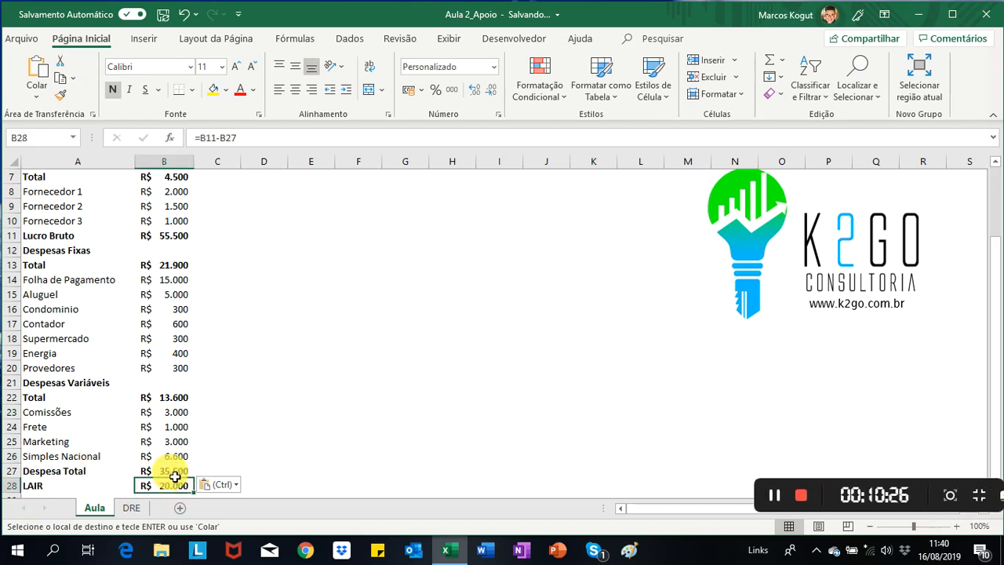
click(175, 476)
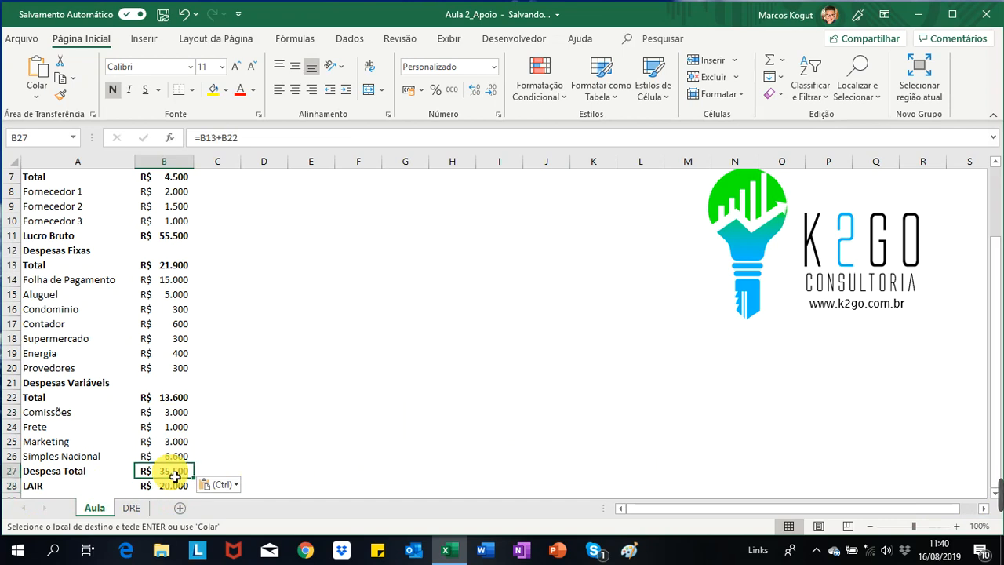
double_click(174, 476)
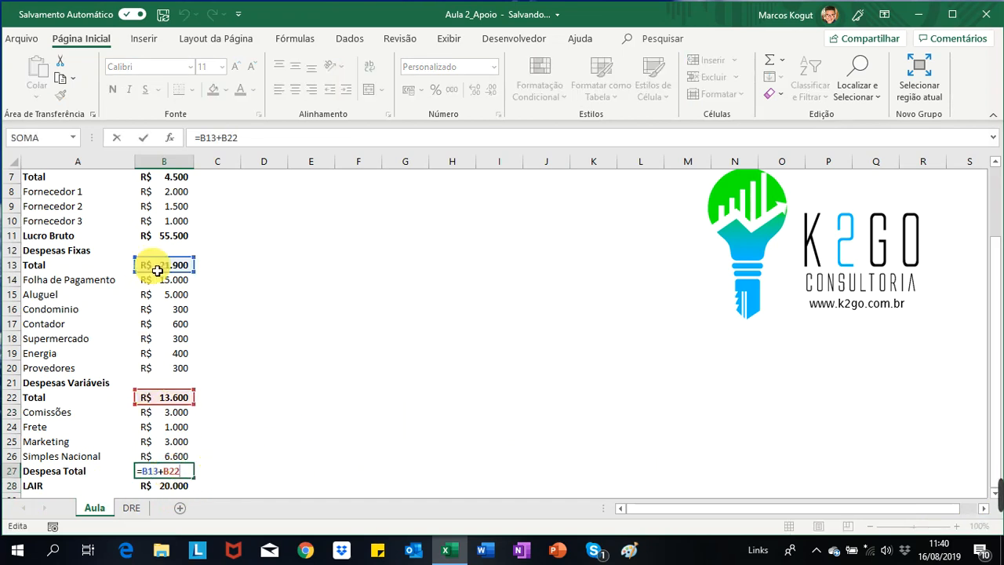
key(ctrl+Return)
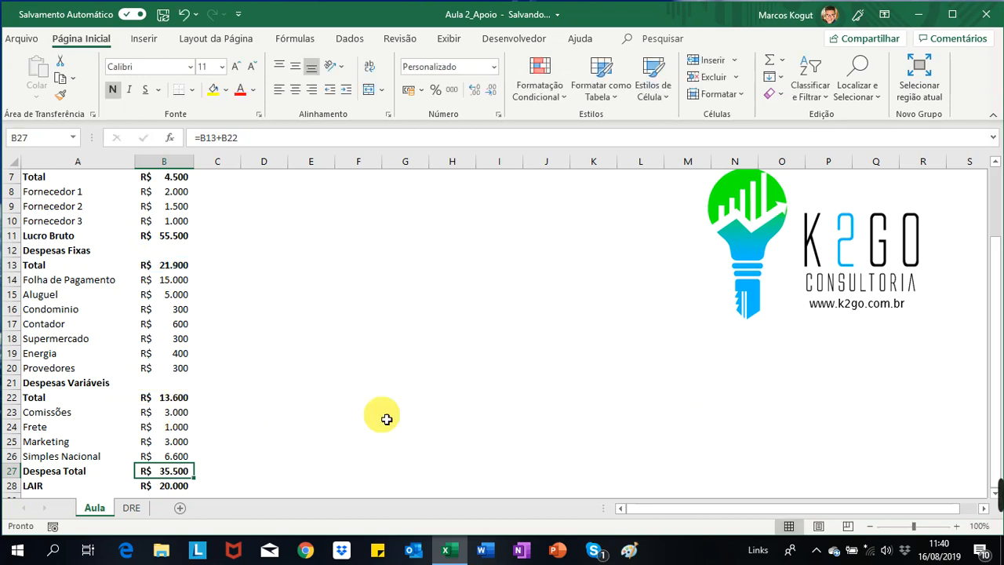
Inspect the LAIR formula in B28 and the Lucro Bruto and Despesa Total cells it references, leaving it unedited
click(187, 486)
click(60, 488)
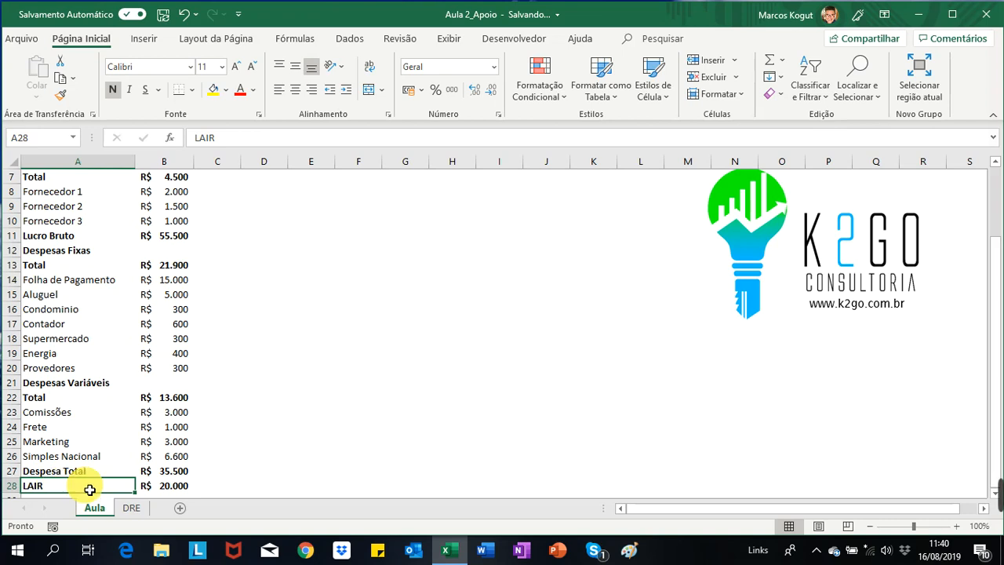
click(174, 490)
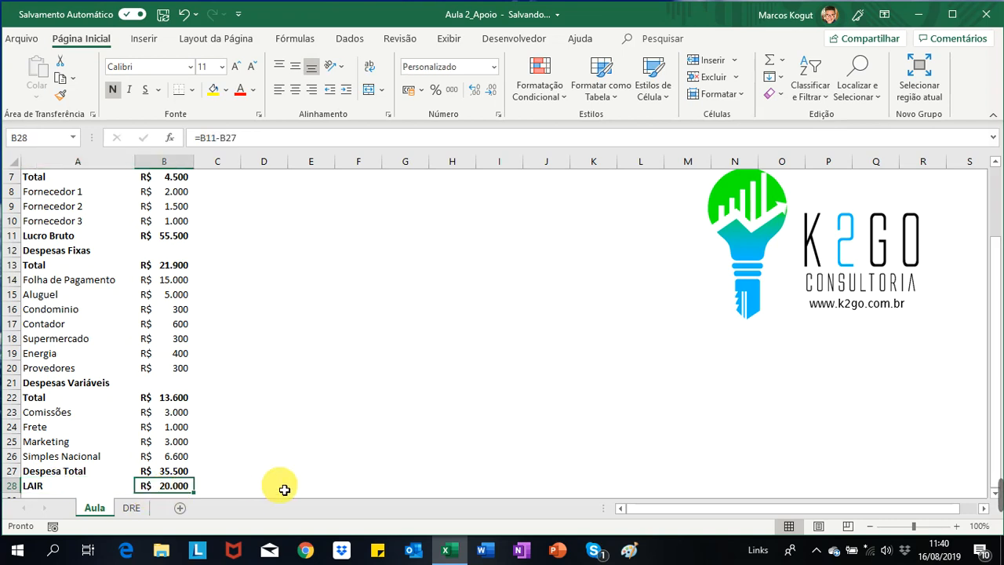
key(F2)
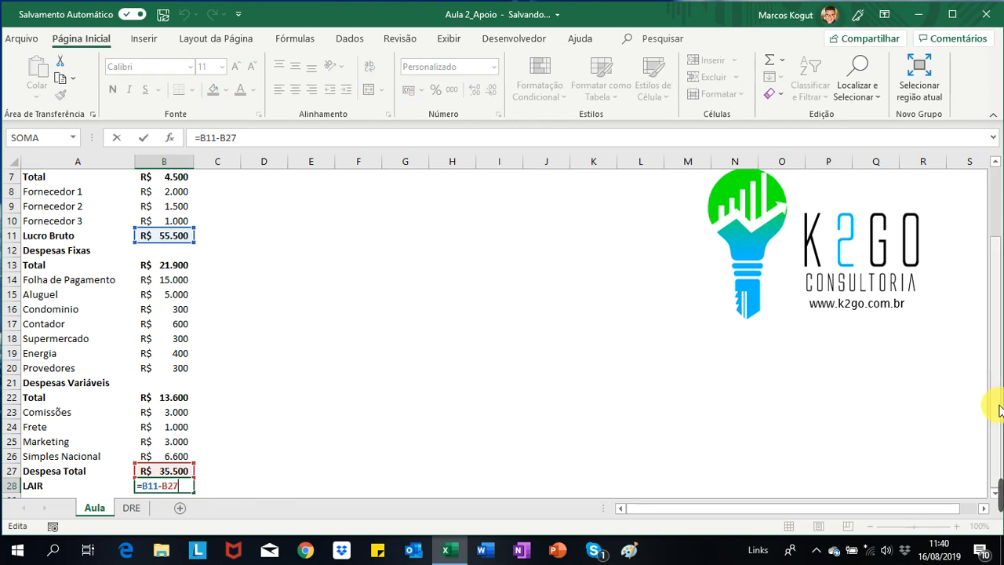
mouse_move(997, 407)
mouse_down()
mouse_move(998, 290)
mouse_move(994, 411)
mouse_up()
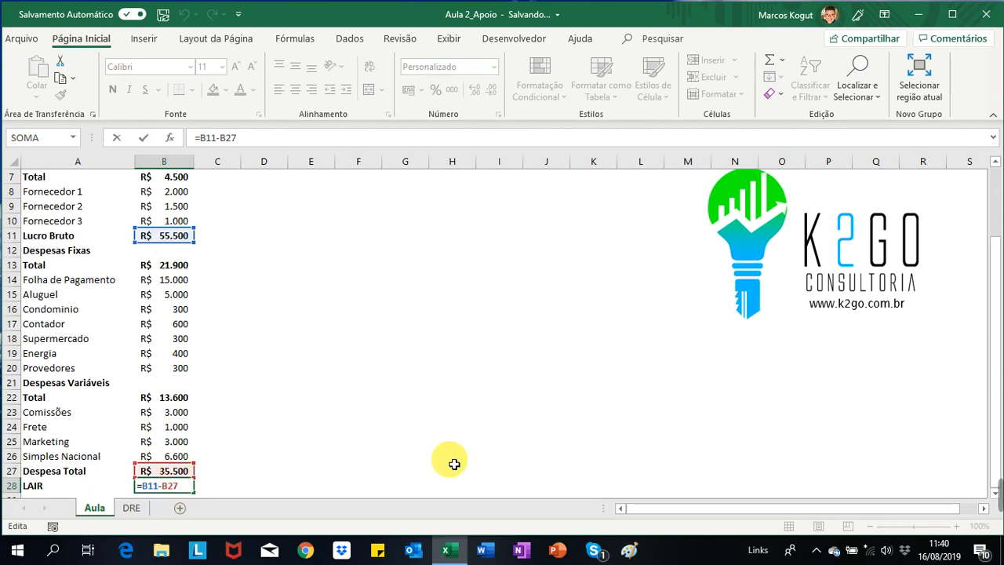
key(ctrl+Return)
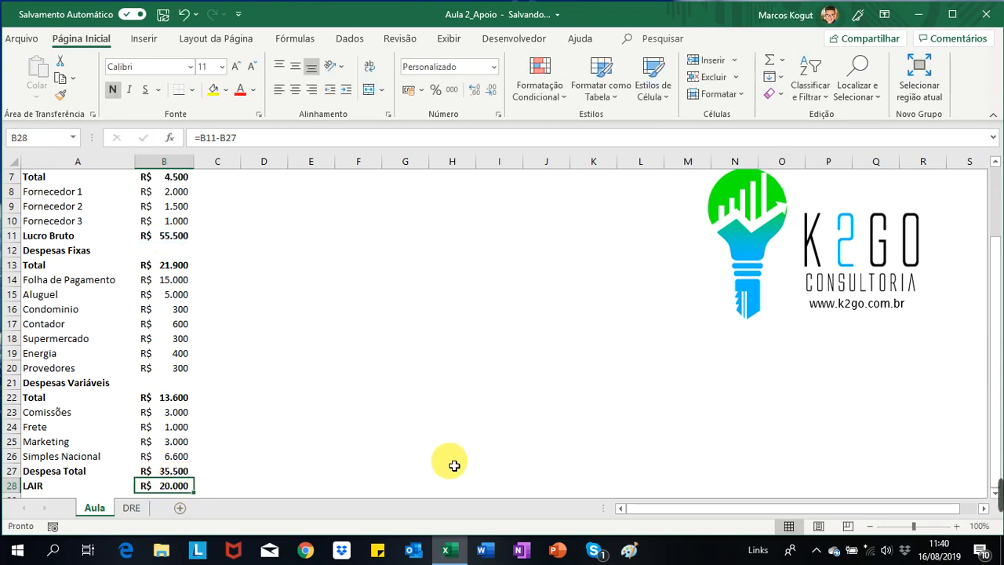
click(164, 471)
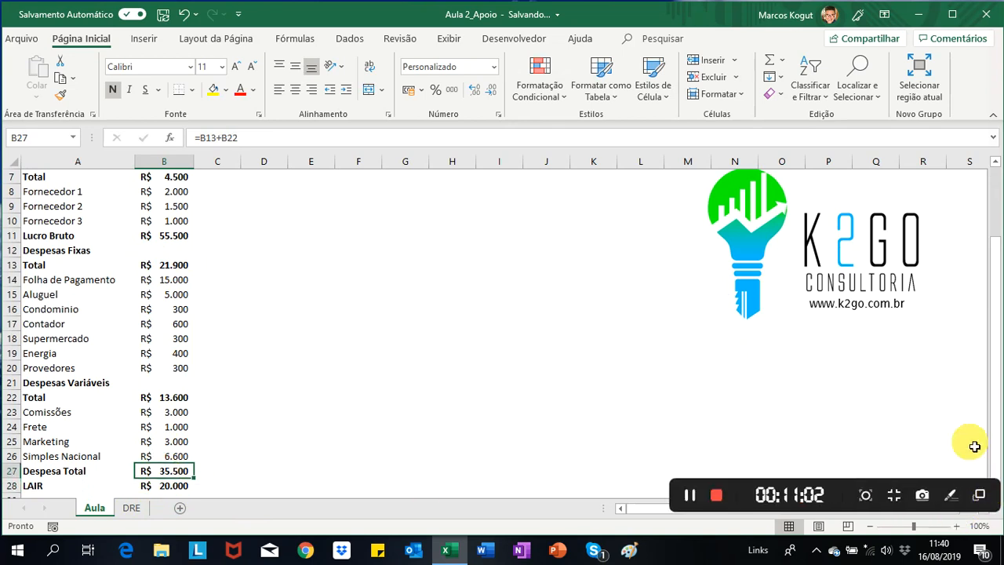
Copy the Margem Bruta, Custo Variável and Margem de Contribuição rows, A29:B31, from the DRE sheet to A29 on the Aula sheet
click(547, 483)
click(367, 470)
key(Down)
key(Down)
key(Down)
key(Down)
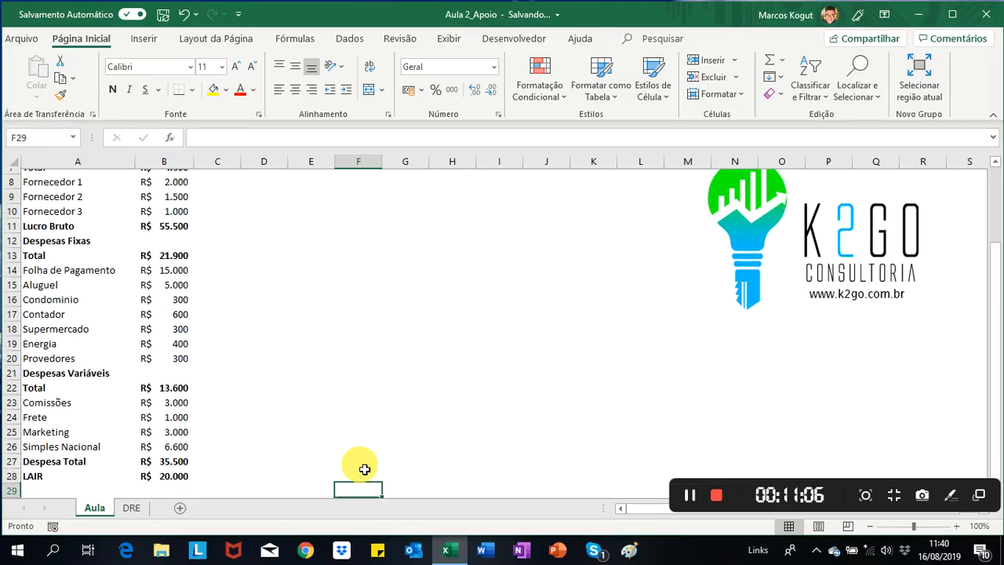
click(131, 508)
click(549, 414)
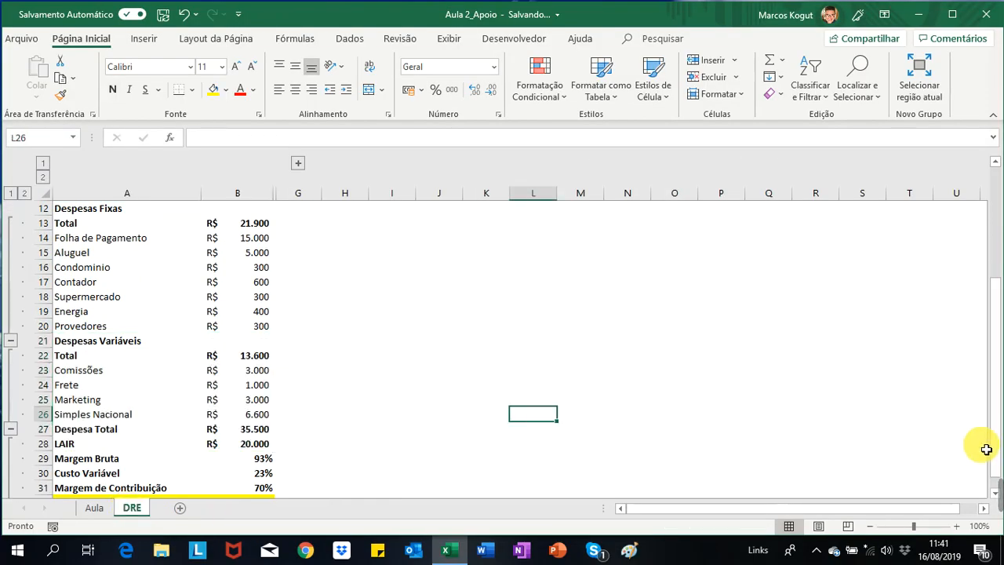
drag(994, 294, 992, 325)
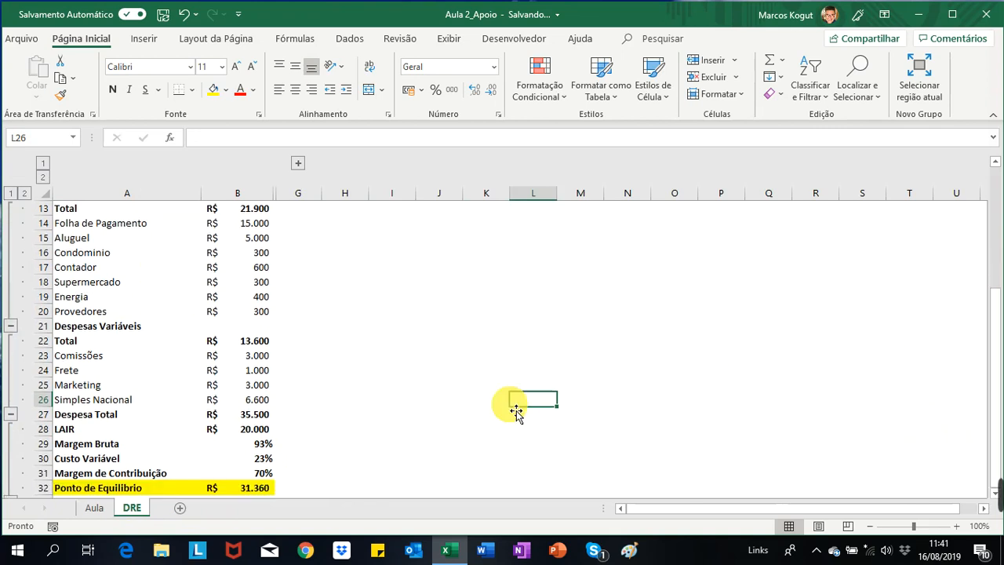
drag(73, 446, 264, 473)
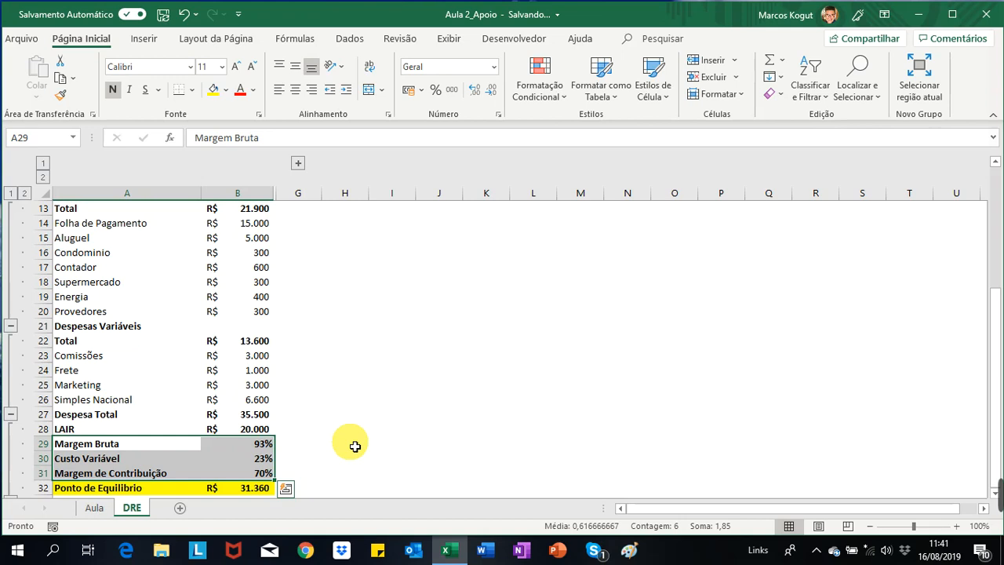
key(ctrl+c)
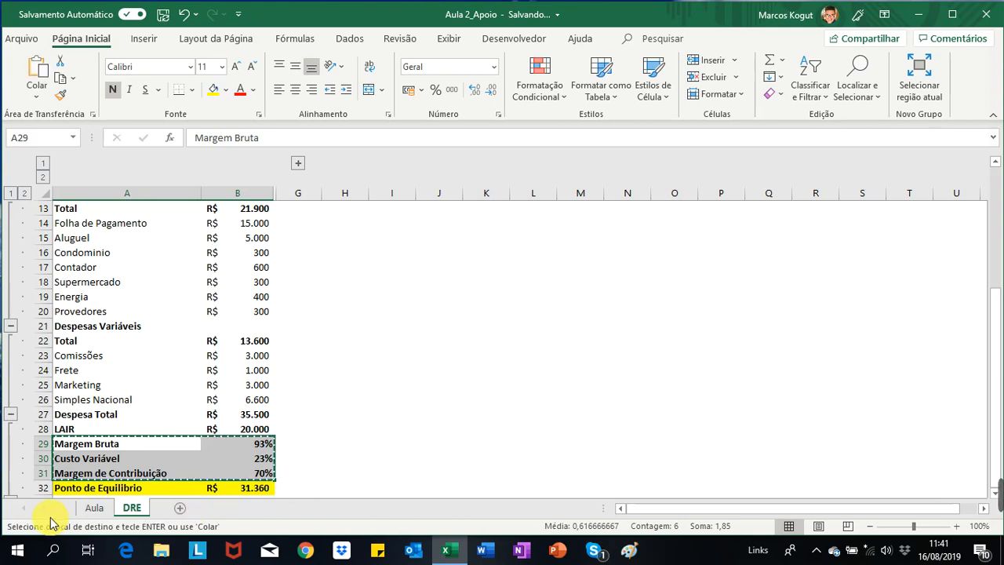
click(90, 510)
click(34, 414)
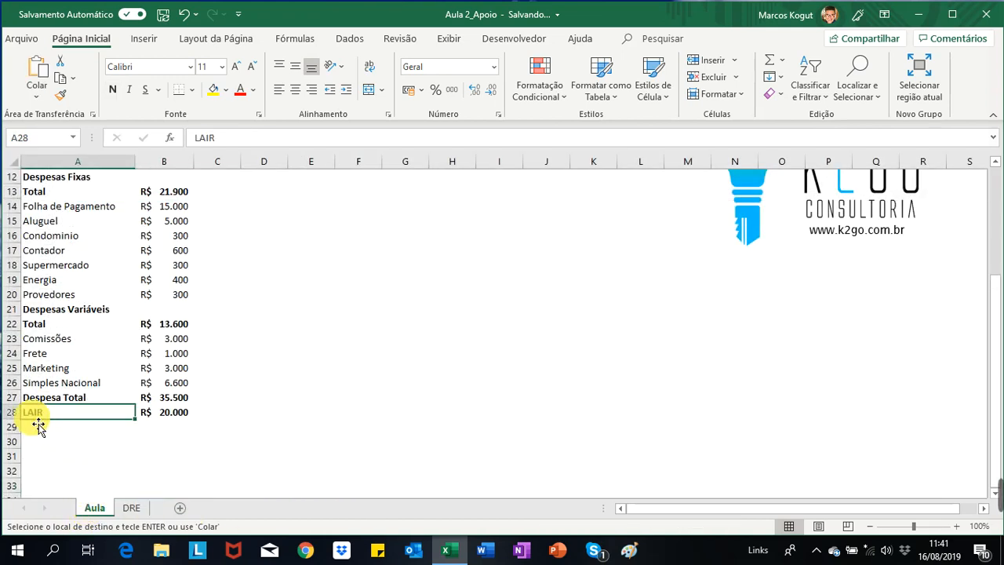
click(38, 429)
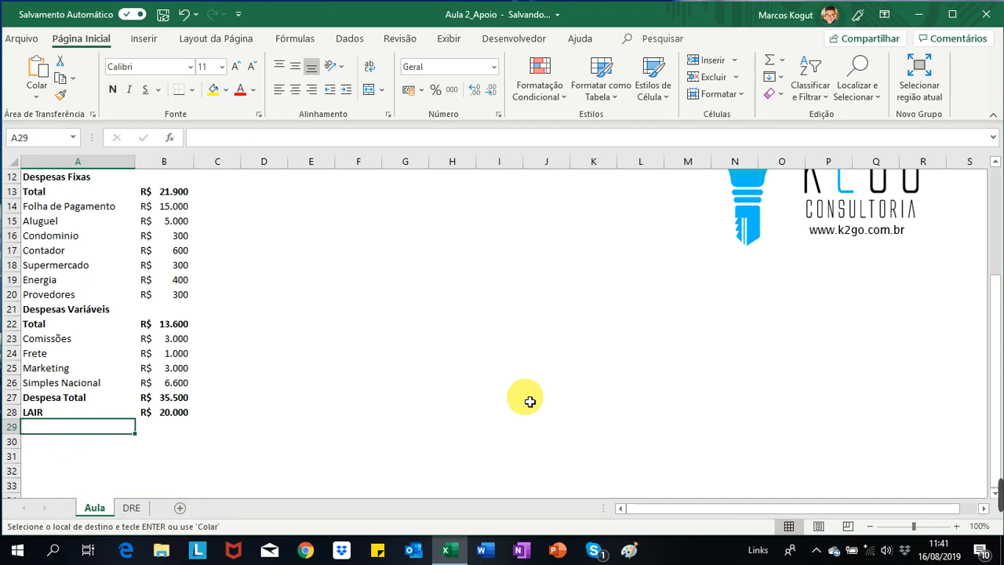
key(ctrl+v)
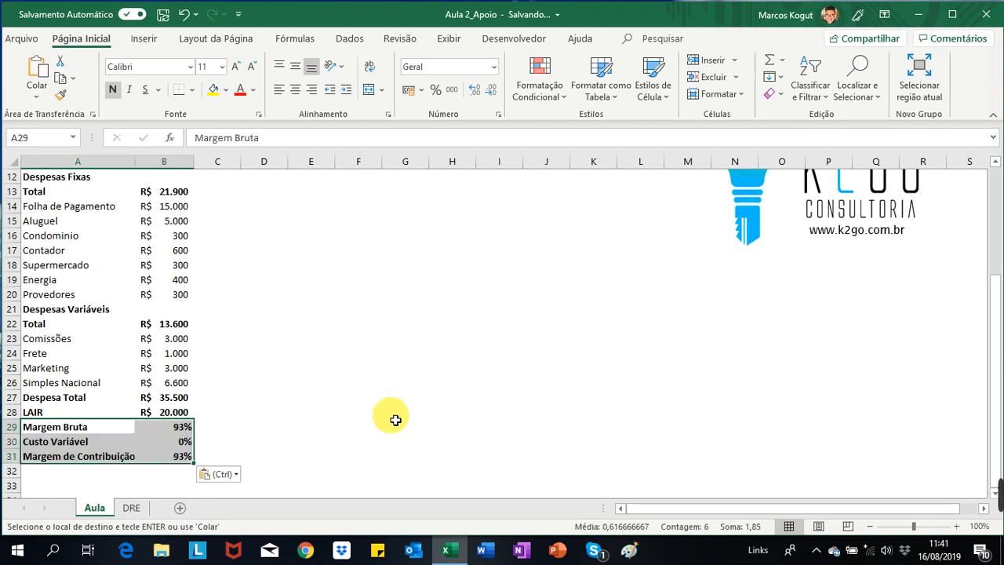
Inspect the Margem Bruta formula in B29 and the Custo de Matéria Prima and Receitas totals it references, leaving it unedited
click(172, 427)
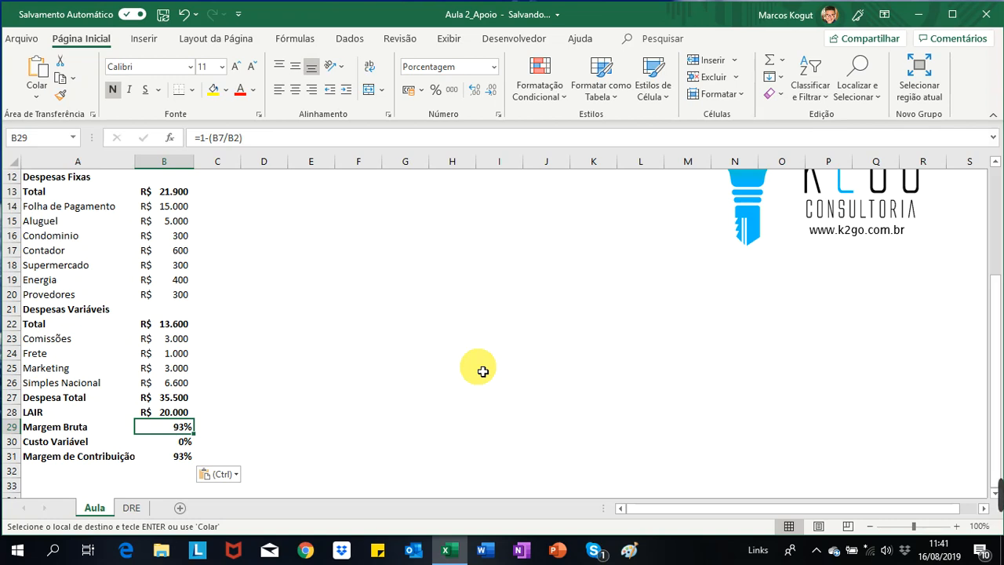
key(F2)
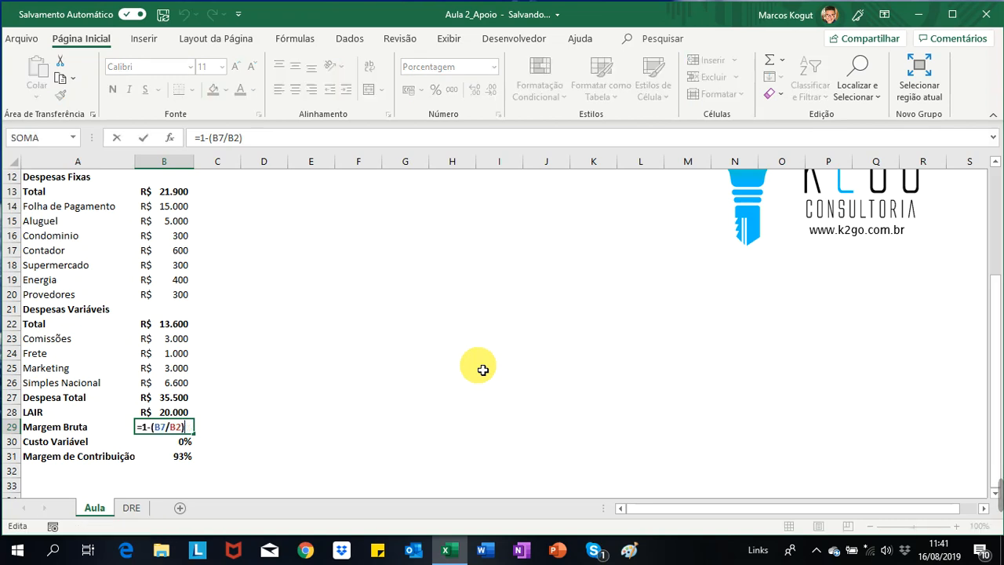
drag(994, 402, 996, 276)
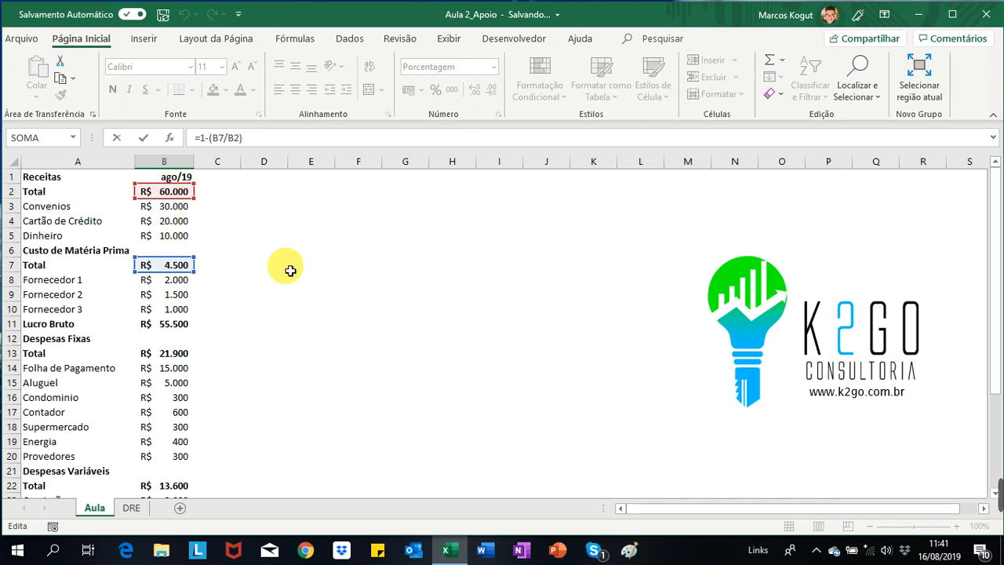
drag(293, 139, 195, 138)
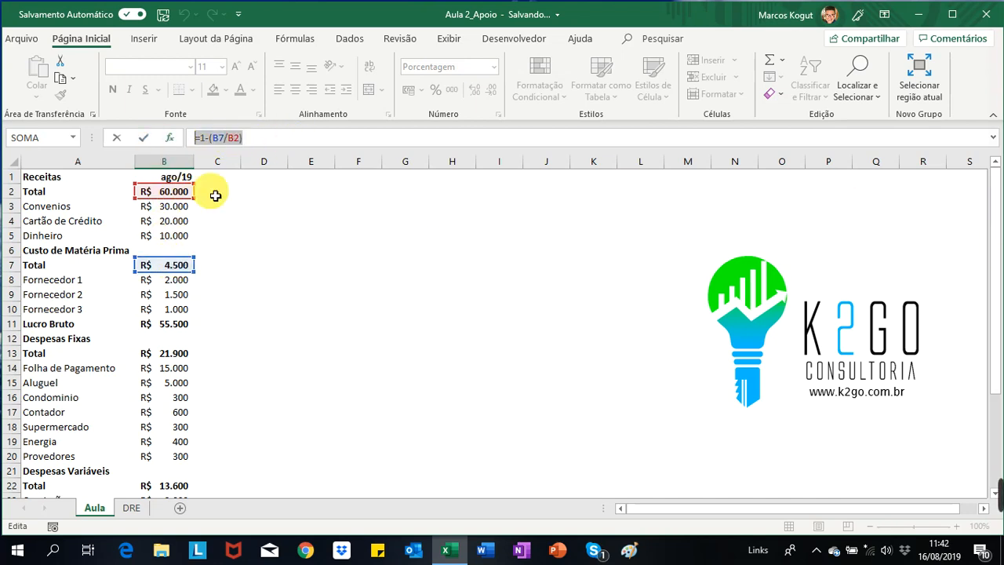
click(351, 273)
key(Escape)
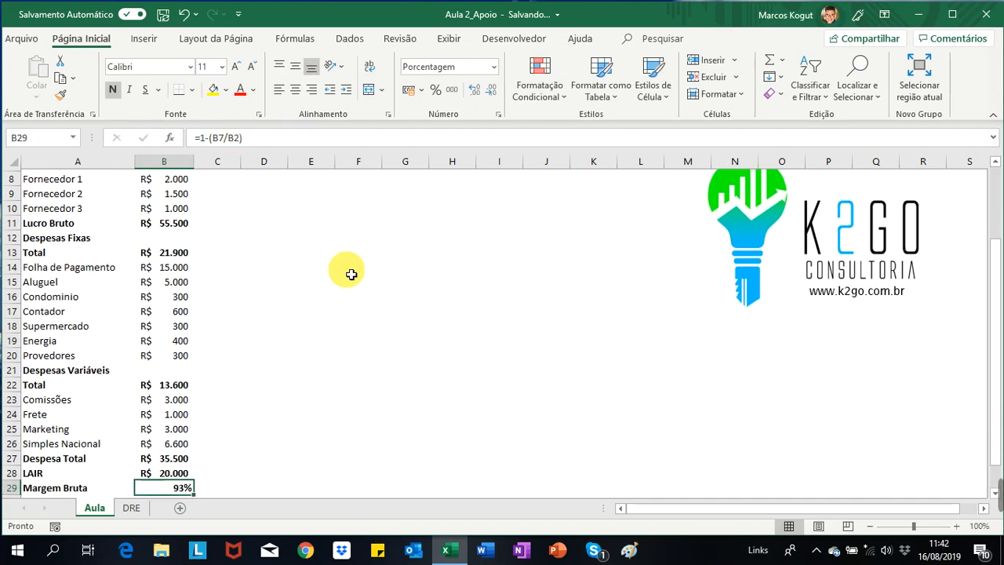
Check the Custo Variável formula in B30 and the Margem de Contribuição cell B31
drag(994, 317, 997, 320)
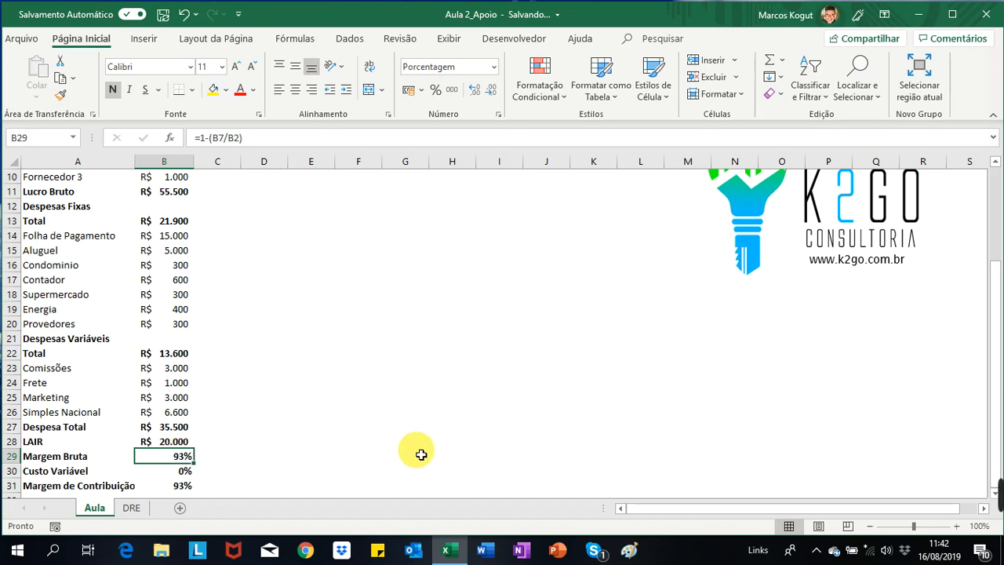
click(40, 471)
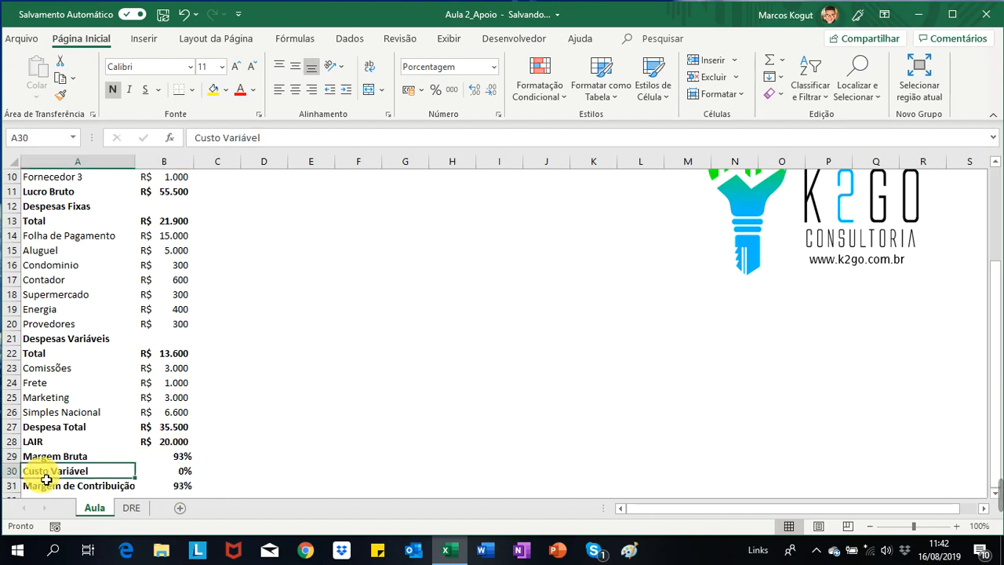
click(186, 474)
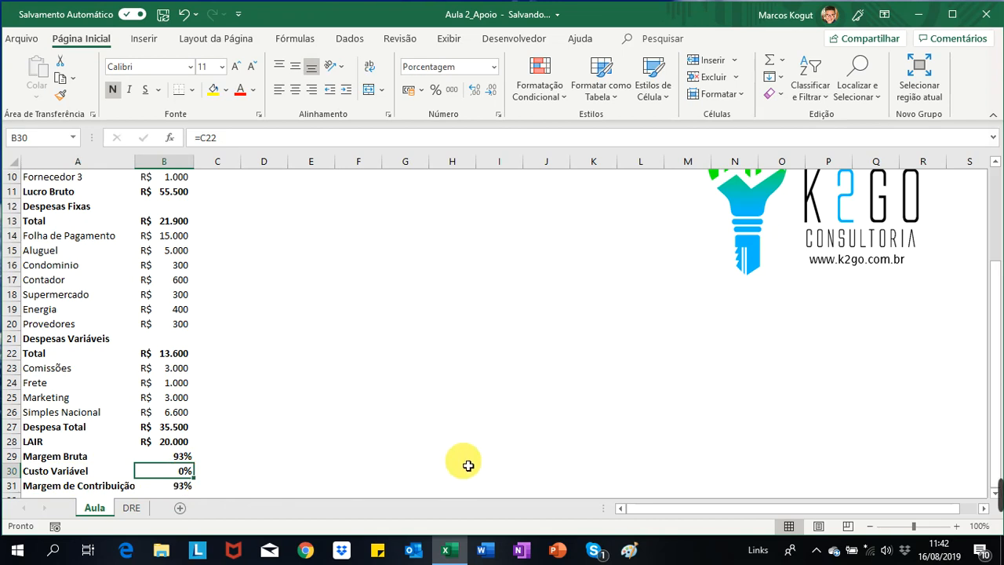
click(181, 486)
click(182, 473)
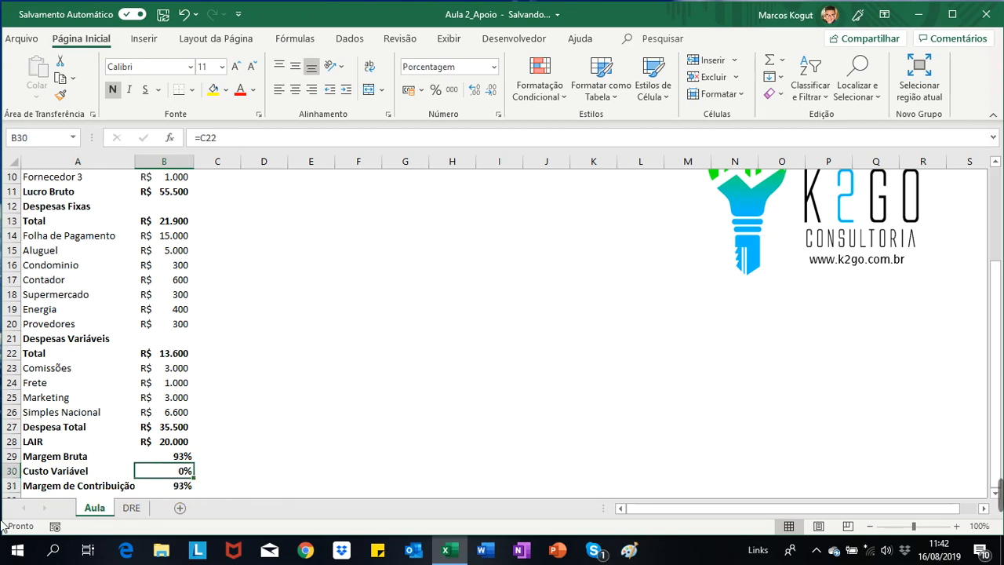
Expand the collapsed column group C:F on the DRE sheet
click(132, 508)
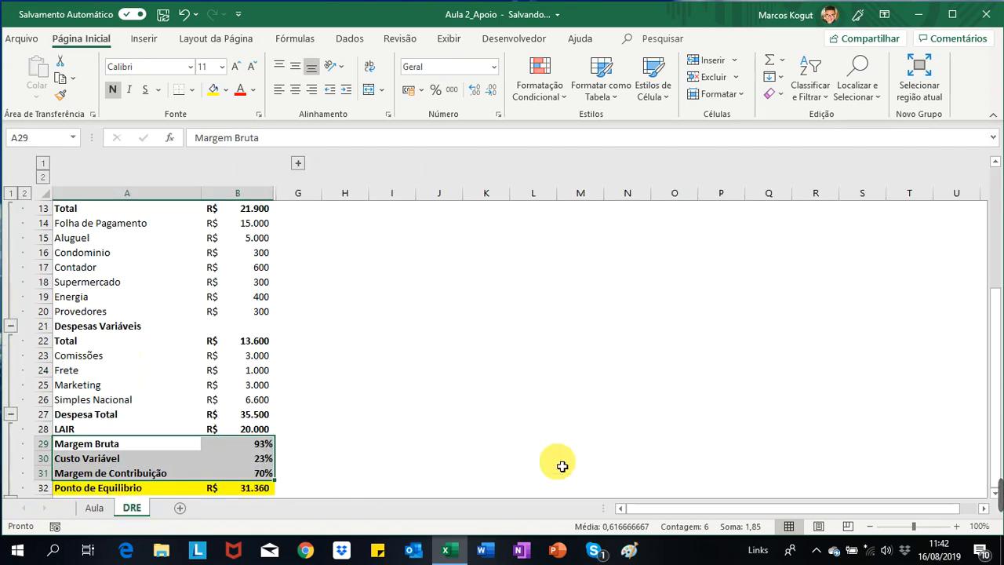
drag(996, 298, 995, 177)
click(298, 164)
scroll(296, 164, down, 3)
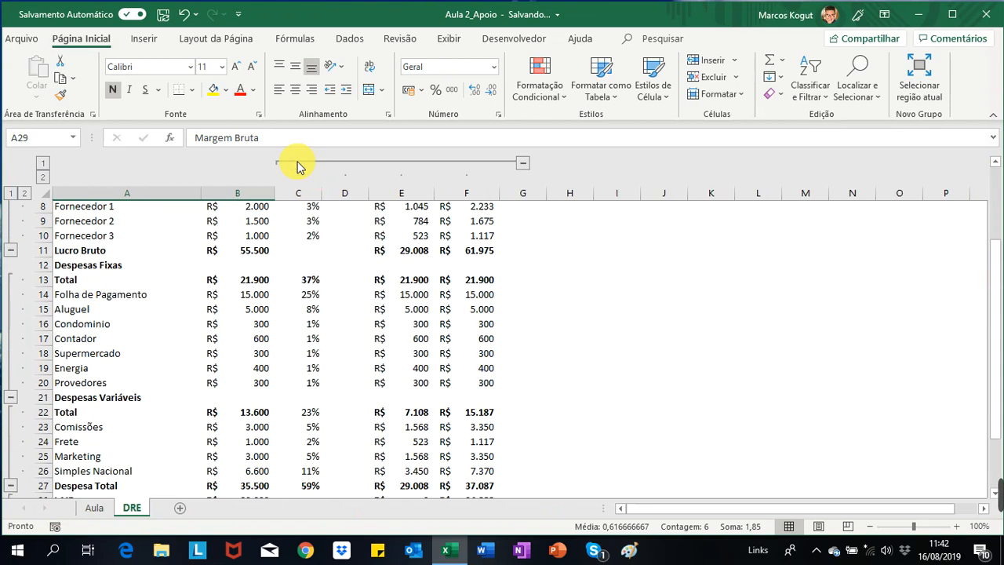
drag(1001, 358, 997, 212)
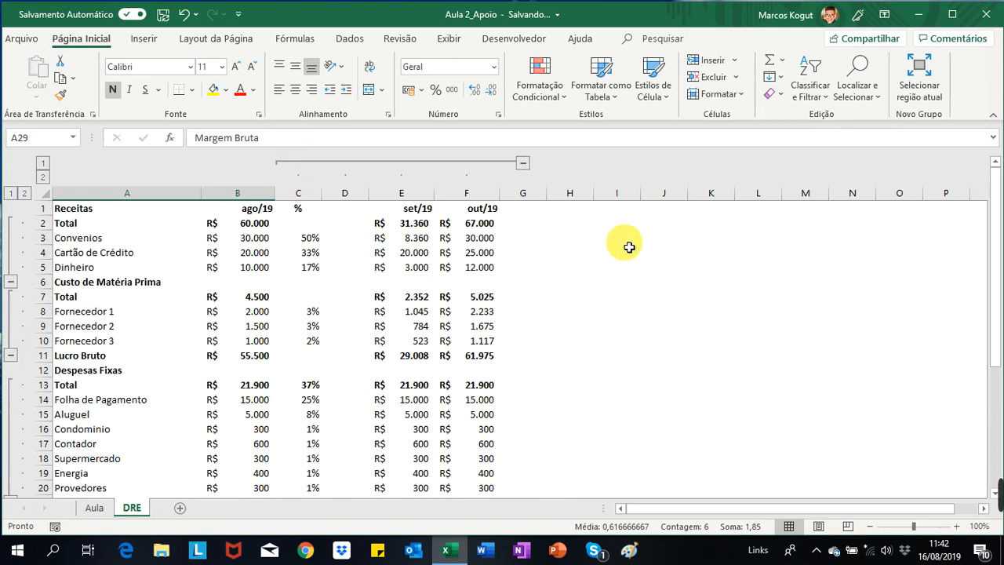
Copy the % column, C1:C32, from the DRE sheet to C1 on the Aula sheet
drag(306, 212, 317, 482)
key(ctrl+c)
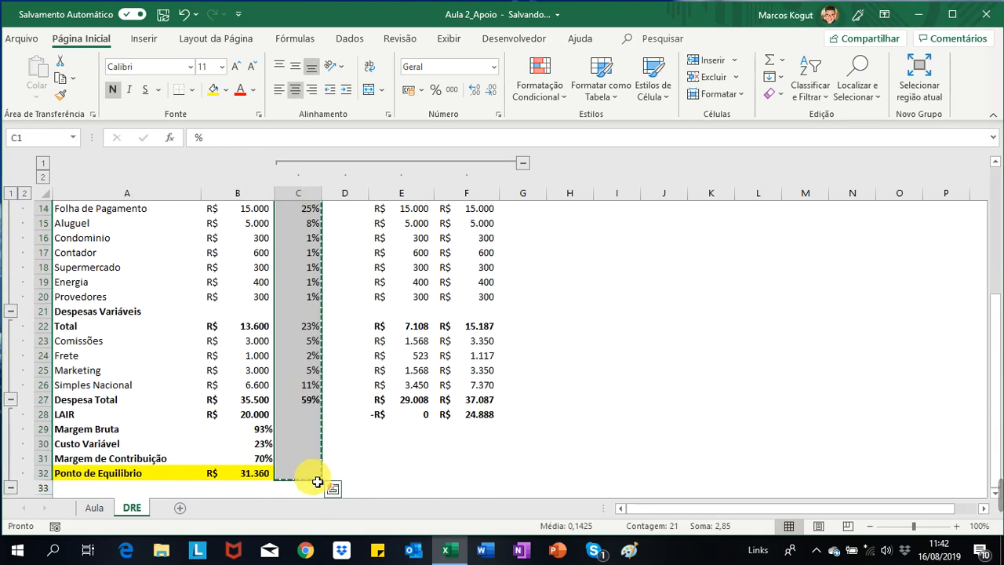
click(92, 507)
drag(995, 392, 985, 190)
click(216, 180)
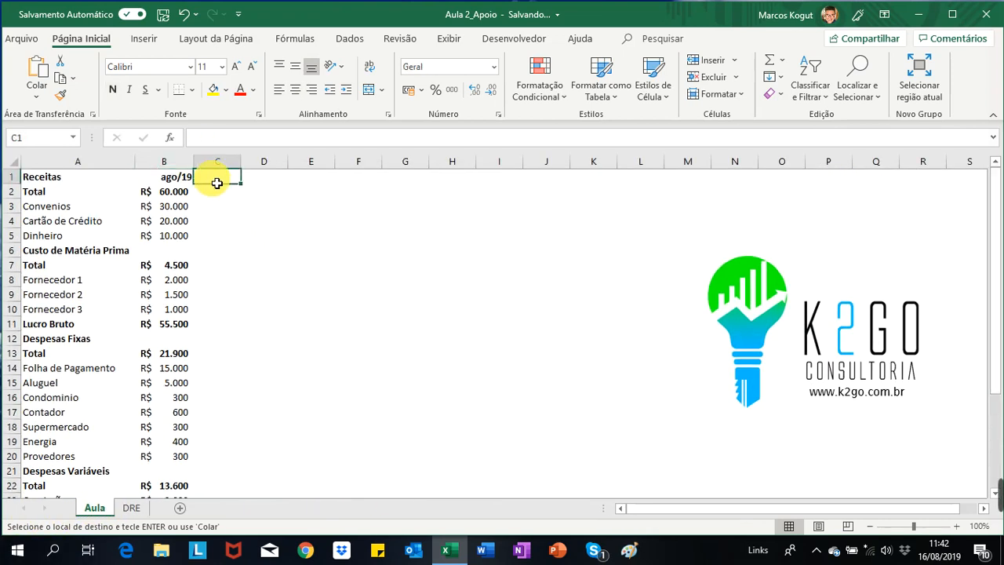
key(ctrl+v)
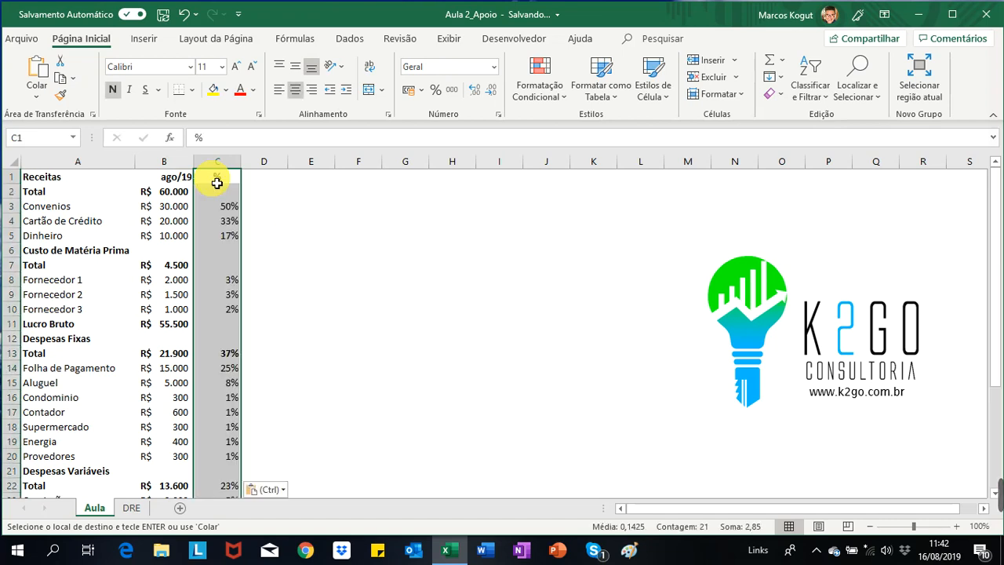
click(452, 323)
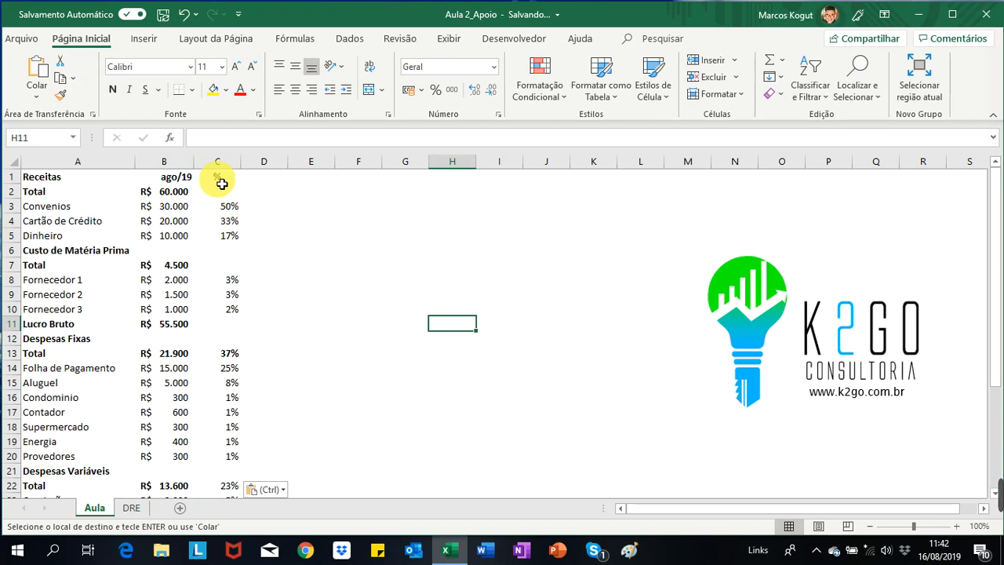
Inspect the Convenios percentage formula in C3 and its references, unedited, and check the Cartão de Crédito and Dinheiro percentages in C4:C5
click(232, 209)
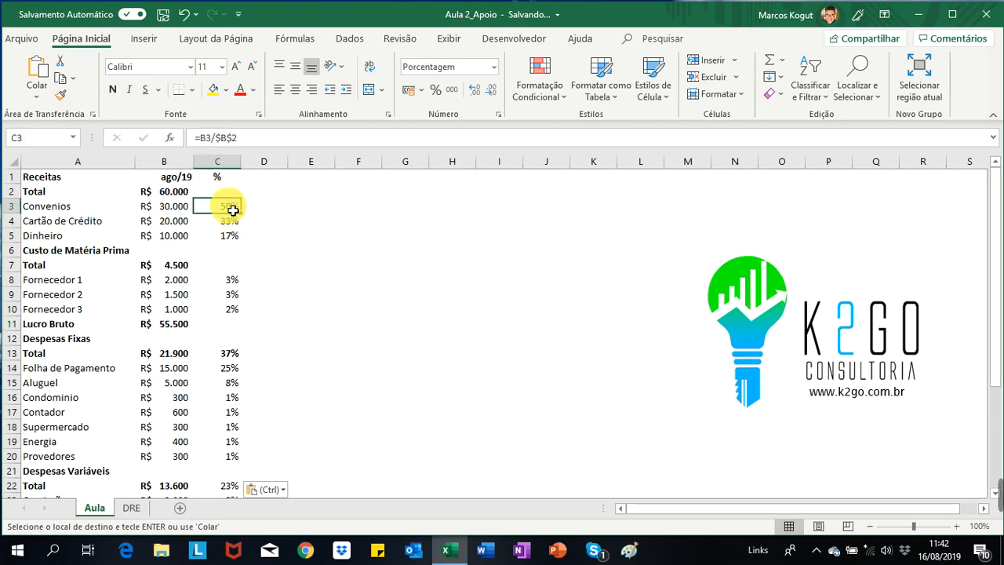
key(F2)
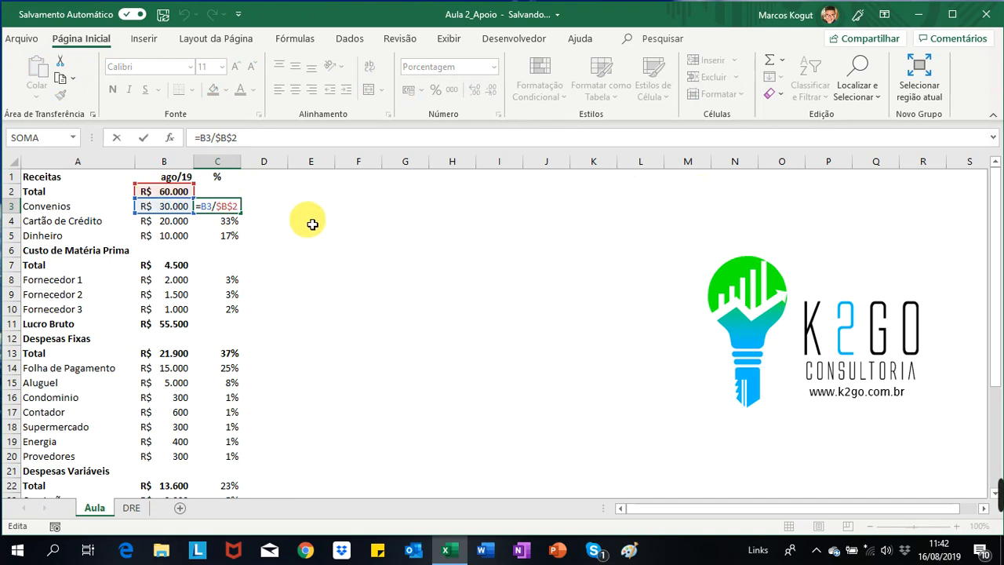
key(ctrl+Return)
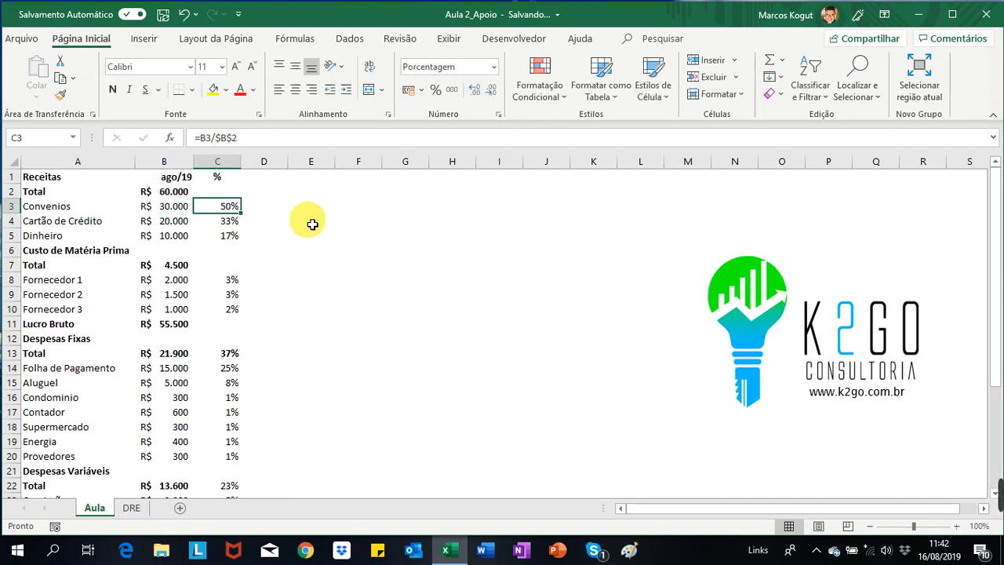
click(230, 224)
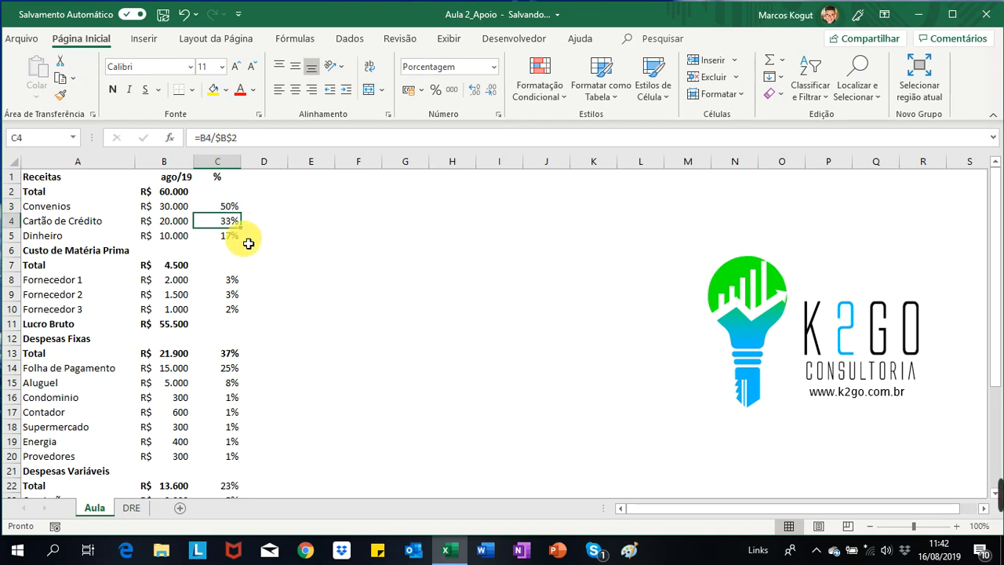
click(232, 239)
Review the supplier percentage formulas for Fornecedor 1 and Fornecedor 2 in C8 and C9
click(237, 283)
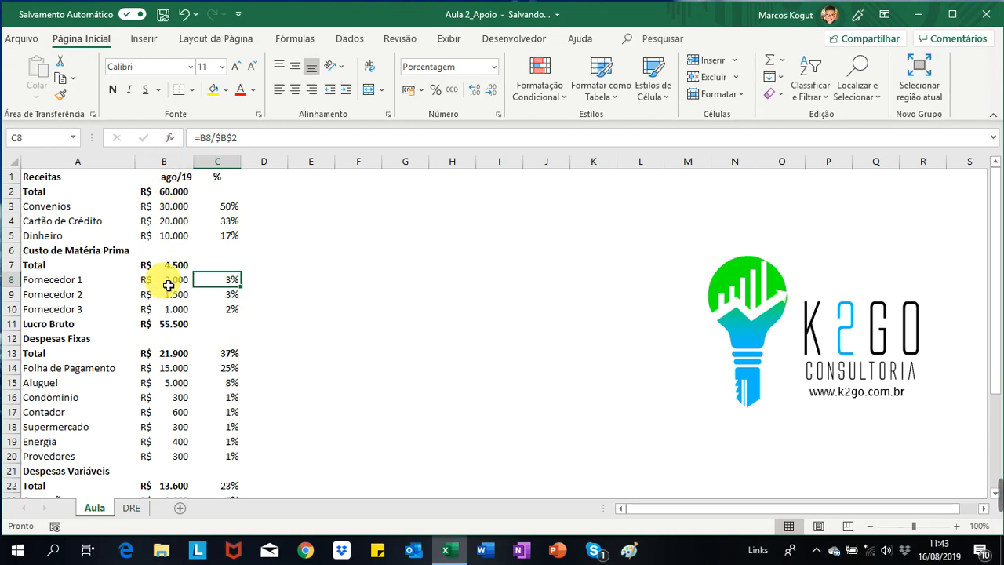
click(237, 299)
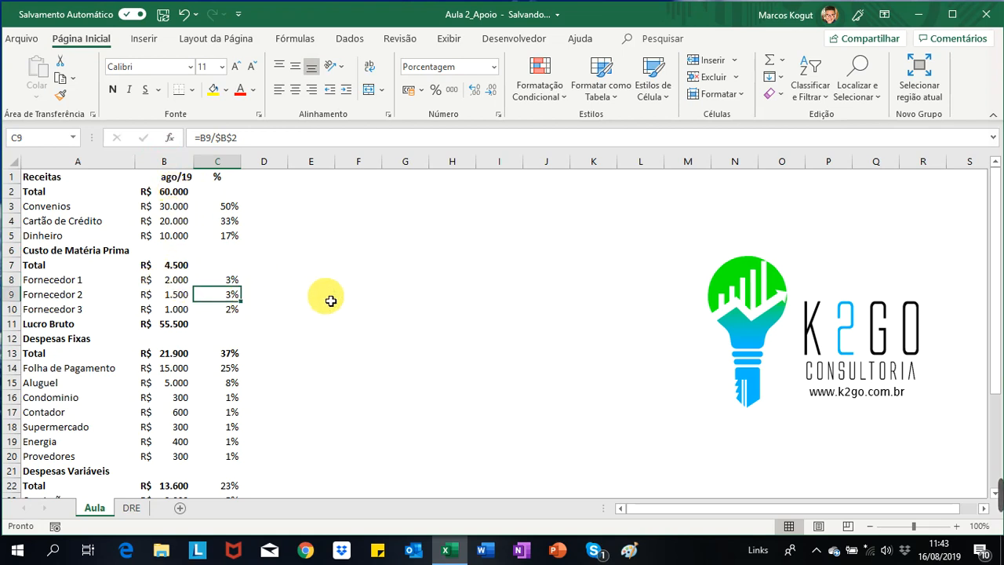
click(228, 322)
Review the Despesas Fixas percentage formulas, from the Total in C13 down through the Provedores row in C20
click(237, 356)
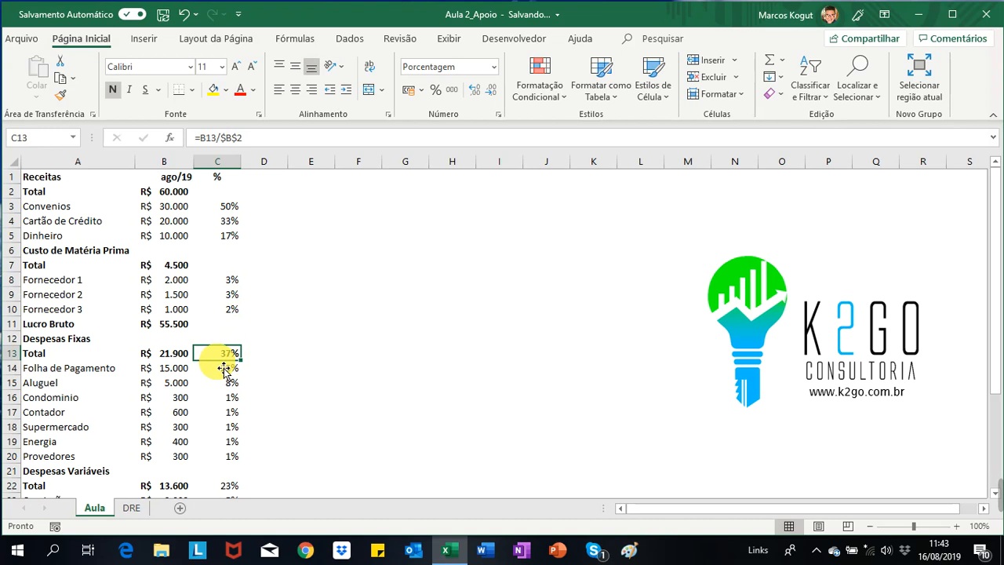
click(229, 370)
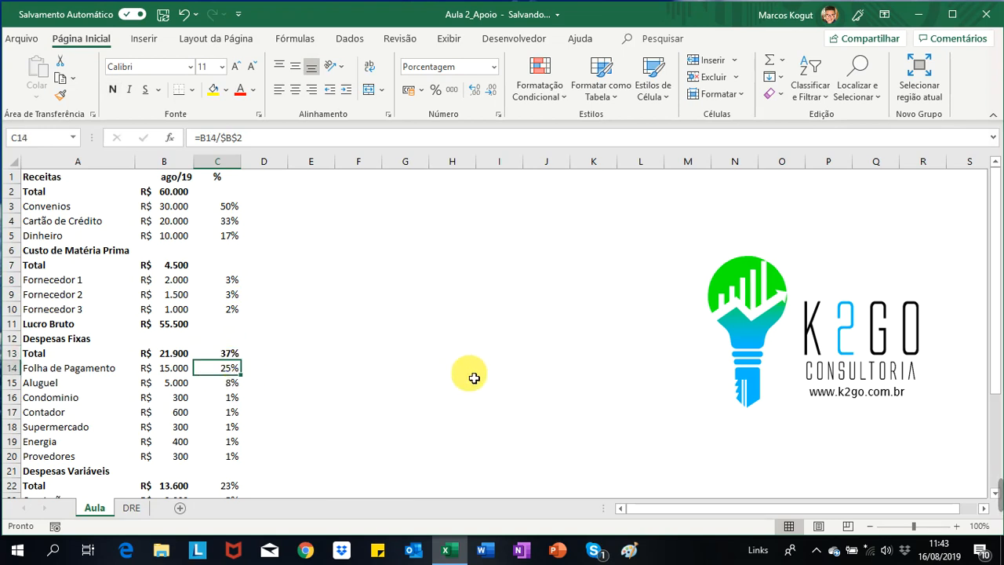
key(Down)
key(Down)
key(Down)
key(Down)
key(Down)
key(Down)
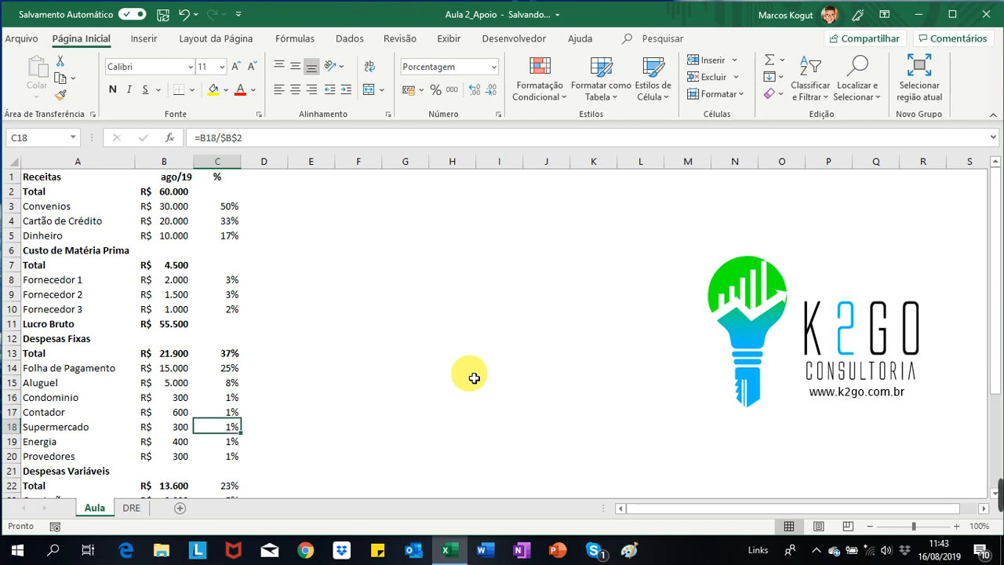
Display the percentages in C16:C20 with one decimal place, and return them to whole percentages
drag(228, 398, 230, 466)
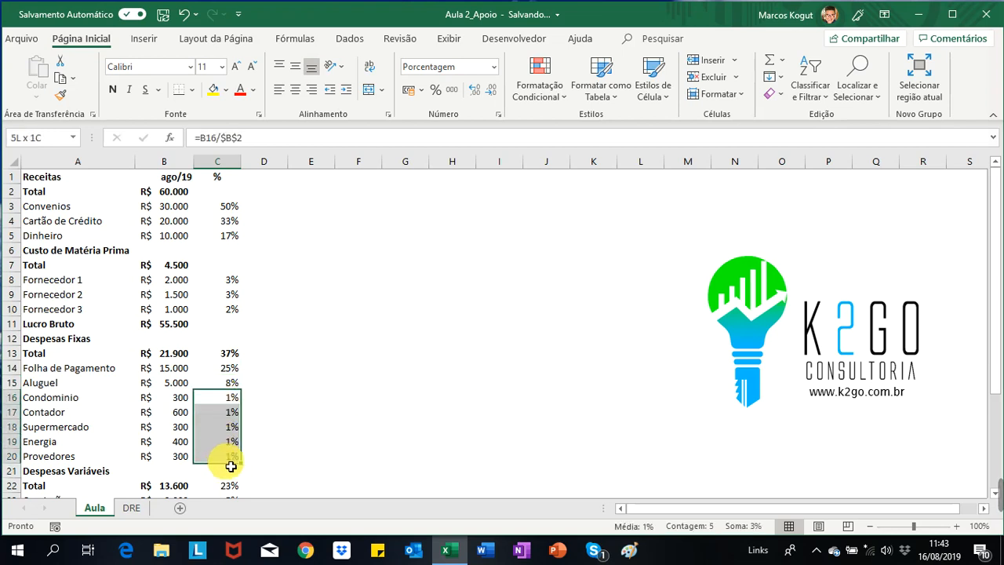
click(476, 91)
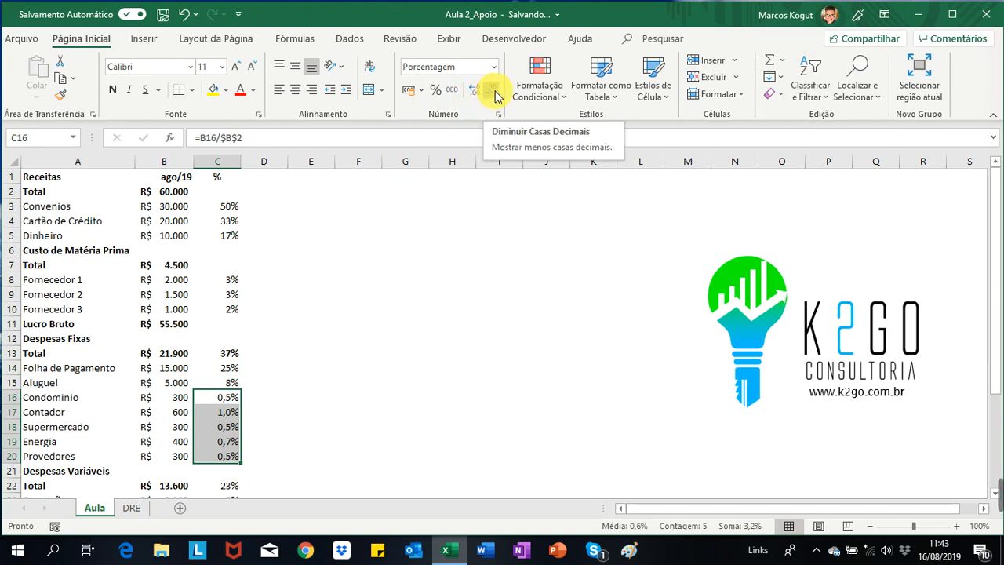
click(495, 93)
click(280, 398)
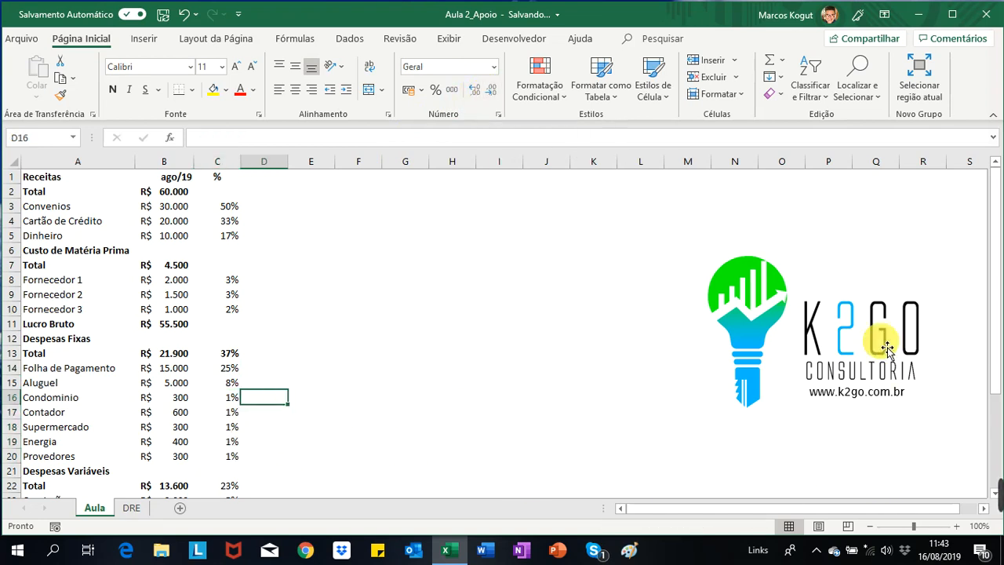
Review the Despesas Variáveis percentage formulas in C22:C26 and the Despesa Total percentage in C27
drag(995, 192, 1001, 320)
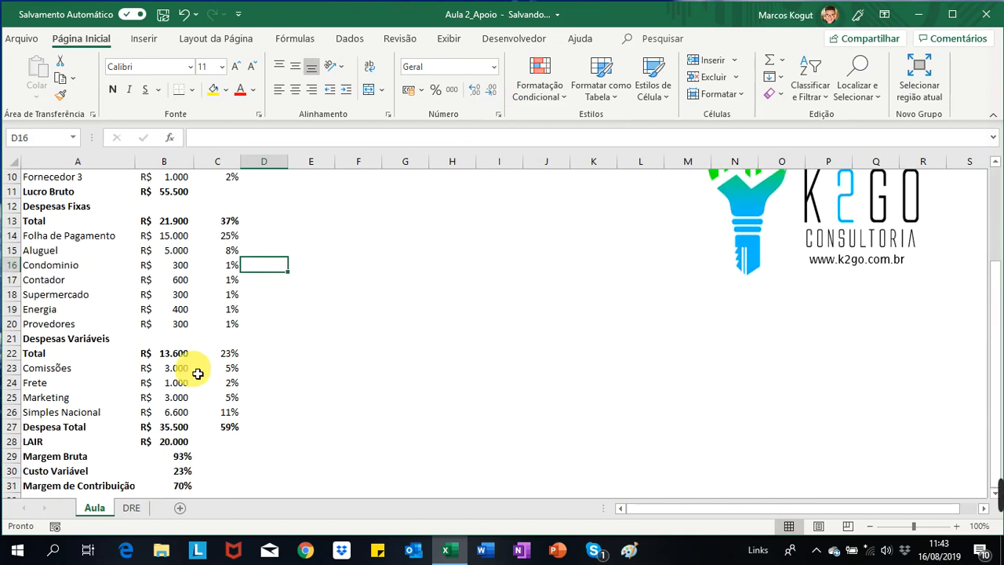
click(225, 358)
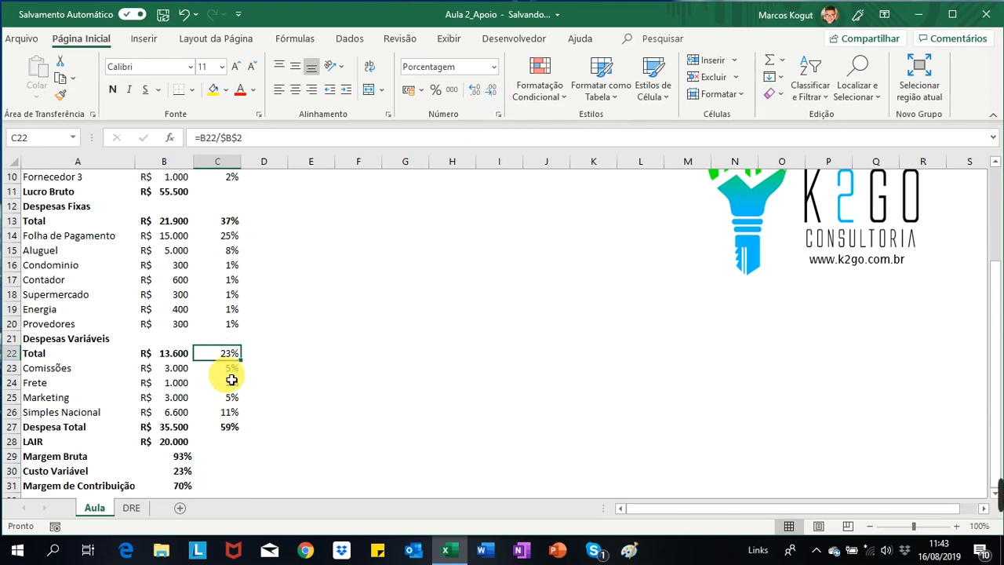
click(232, 374)
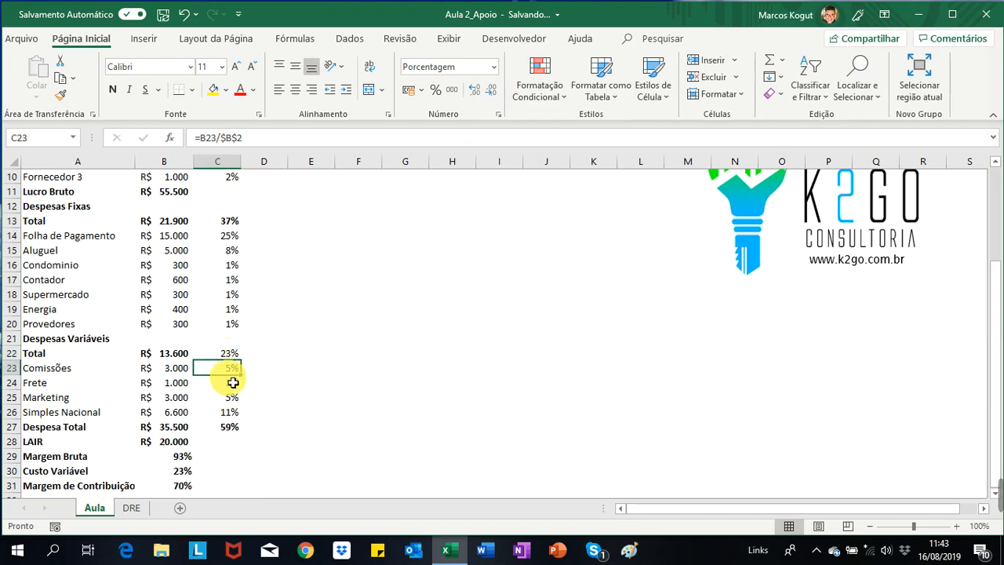
click(232, 383)
click(235, 399)
click(228, 413)
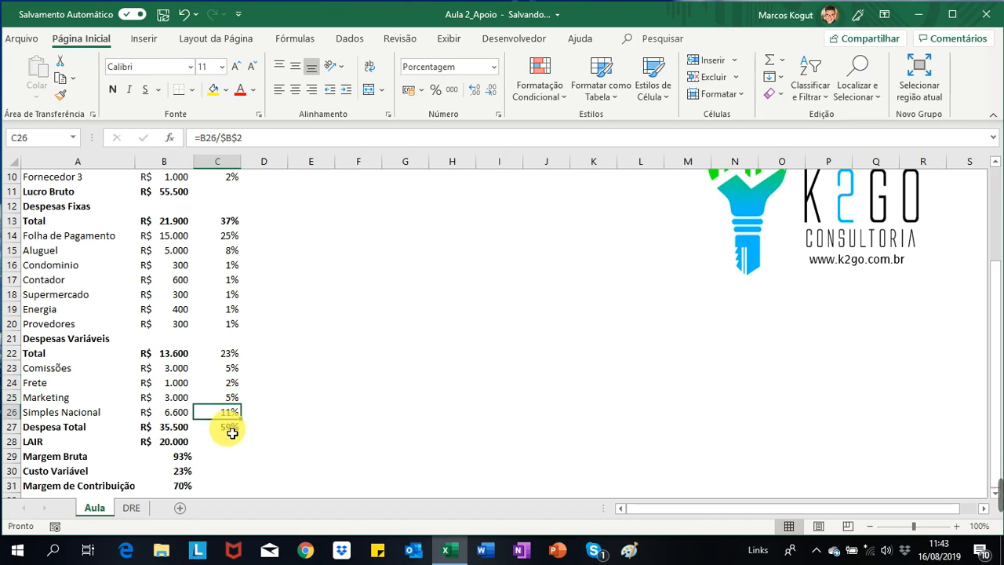
click(224, 428)
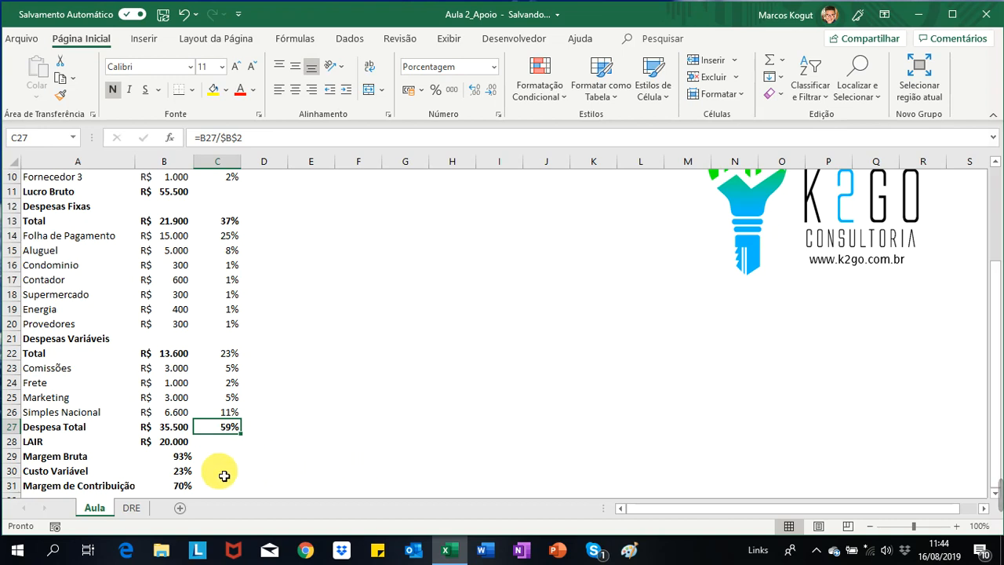
Review the formulas behind Margem Bruta, Custo Variável and Margem de Contribuição in B29:B31
click(168, 456)
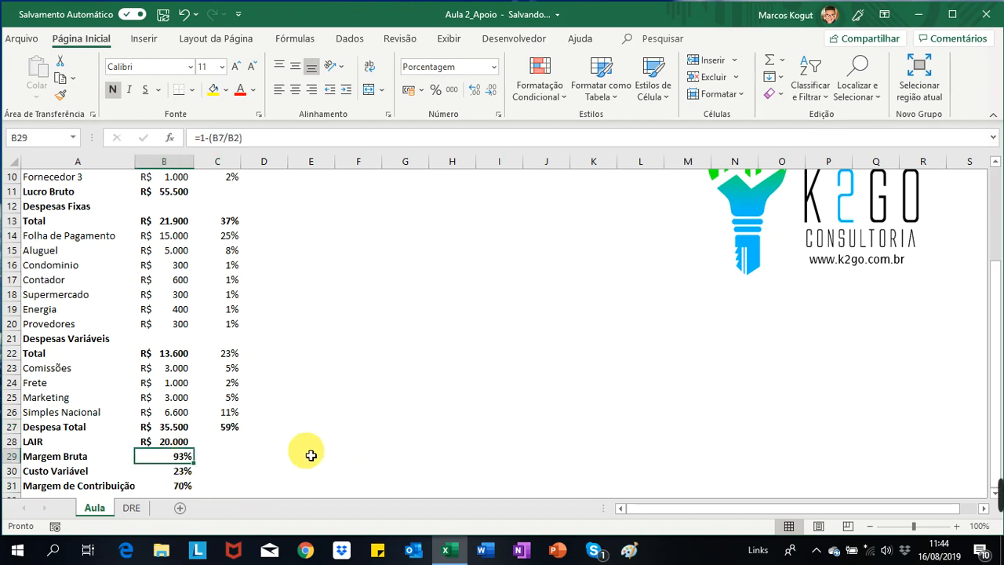
click(175, 472)
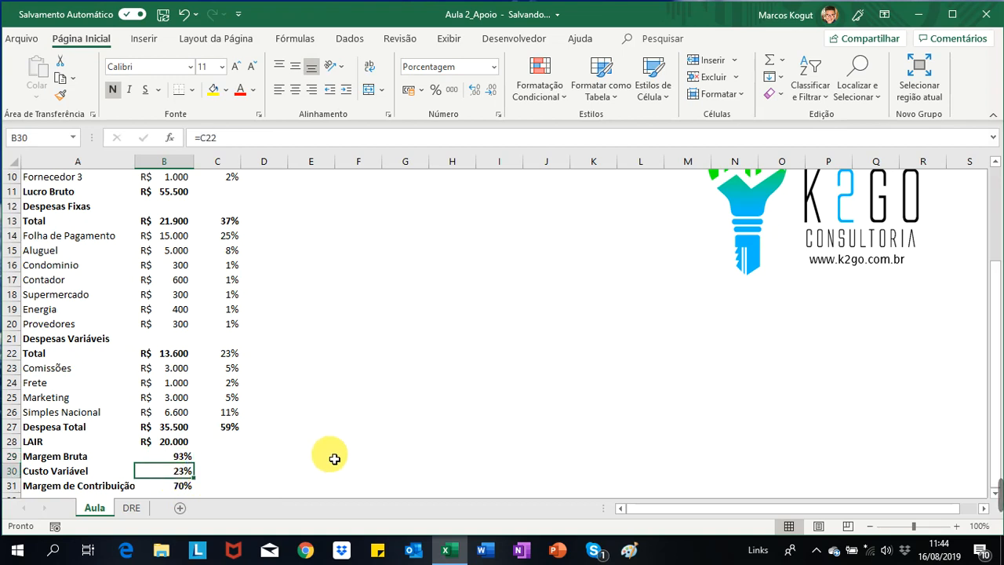
key(F2)
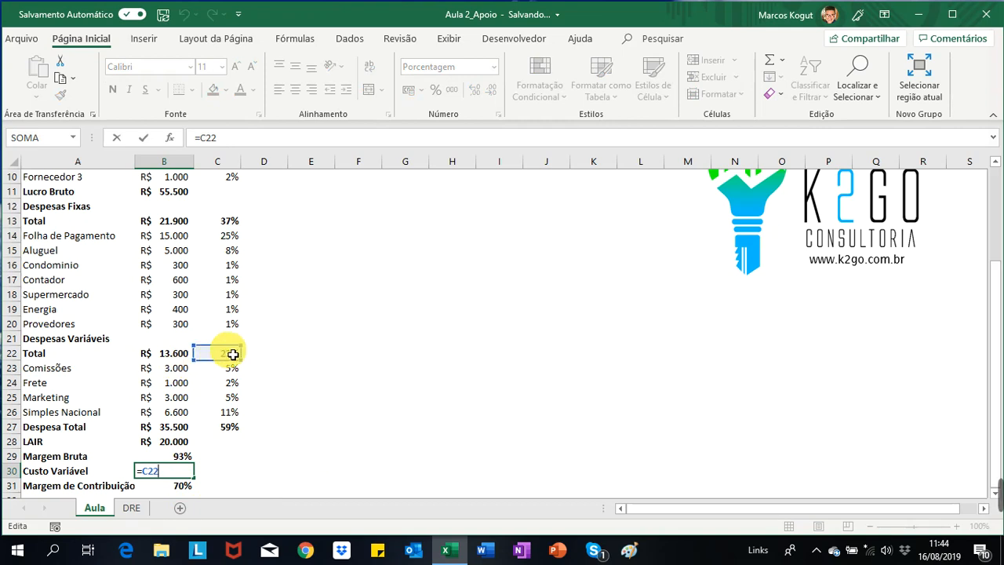
key(ctrl+Return)
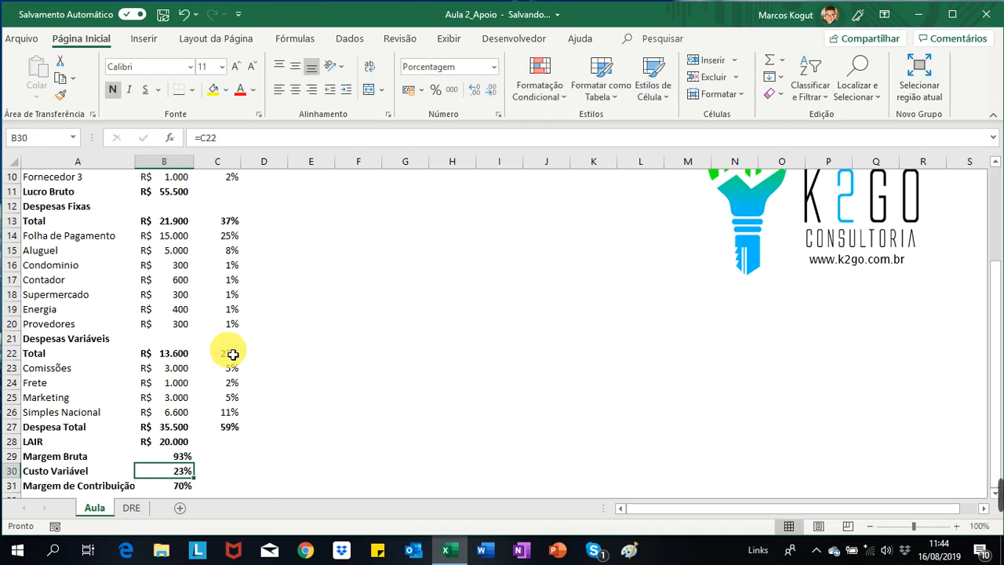
click(182, 488)
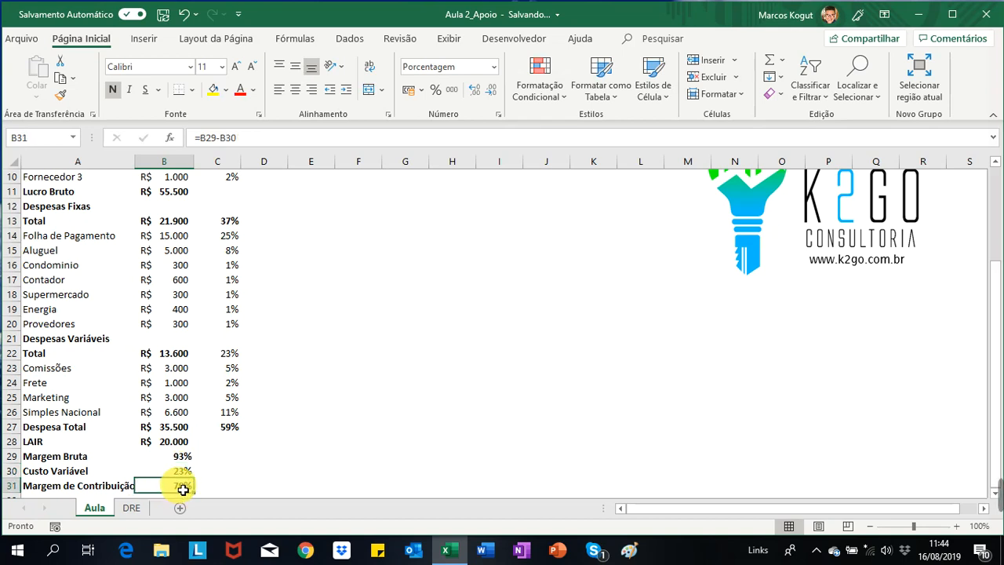
key(F2)
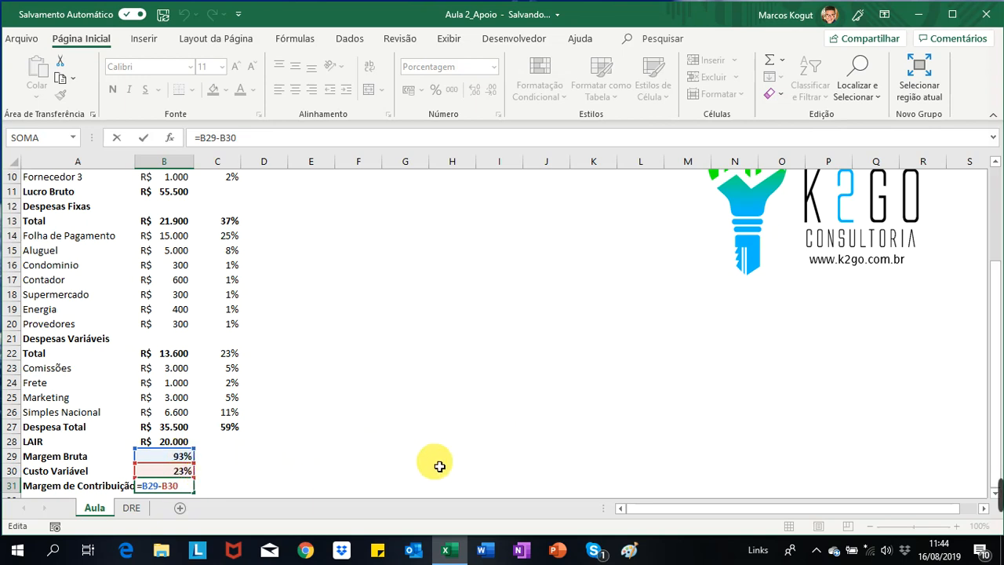
key(ctrl+Return)
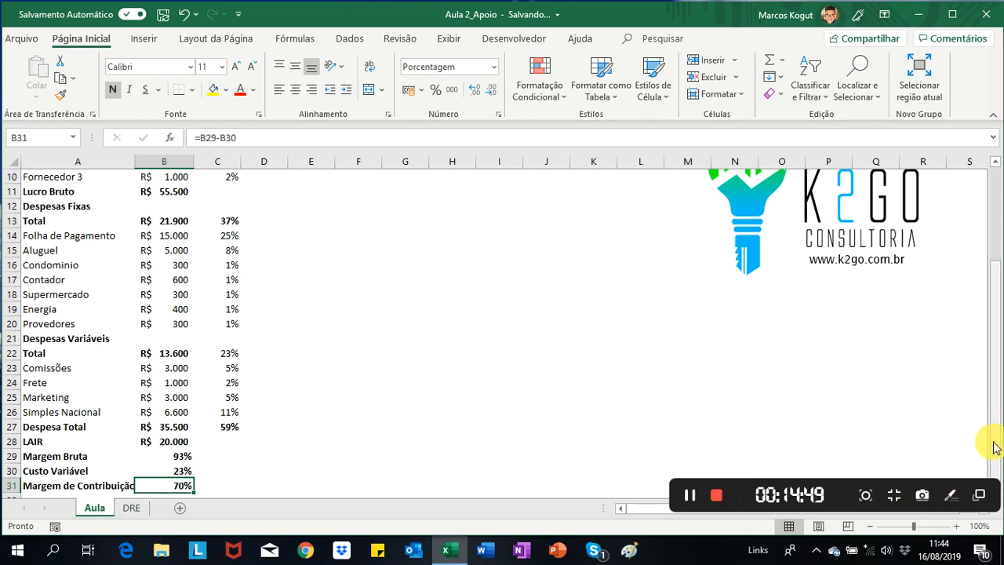
Copy the Ponto de Equilibrio row A32:B32 from the DRE sheet into A32 of the Aula sheet
key(Down)
key(Down)
key(Down)
key(Down)
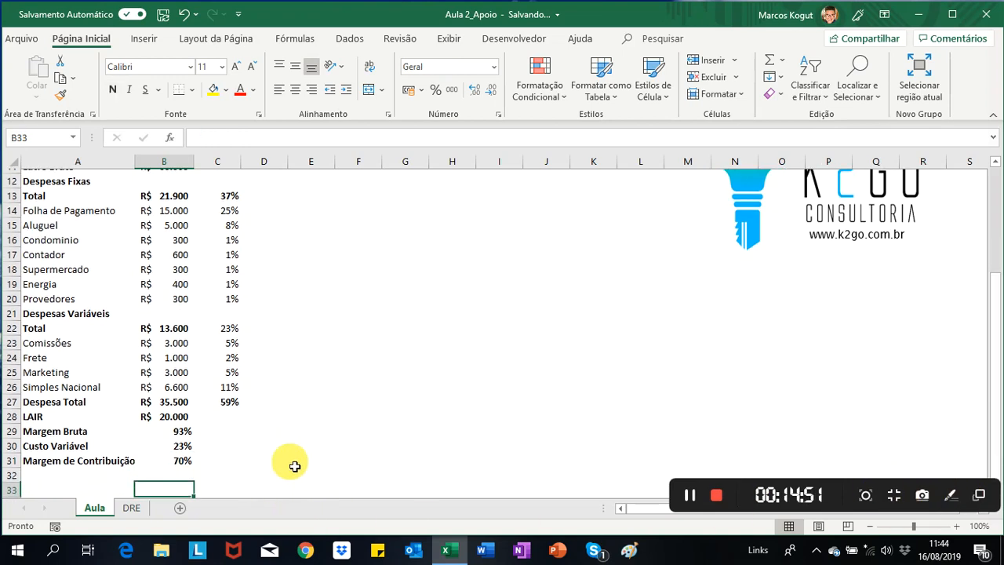
click(36, 439)
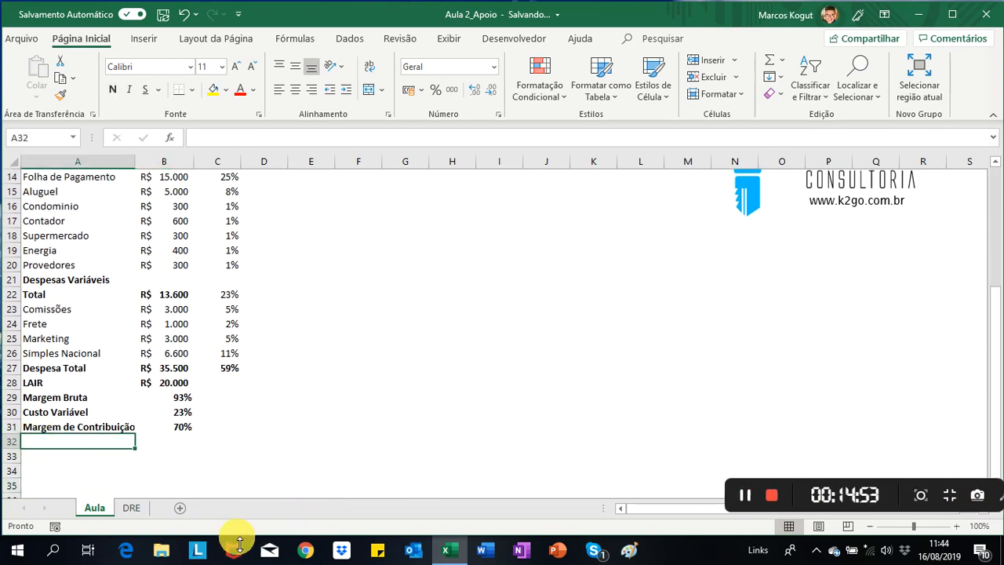
click(130, 510)
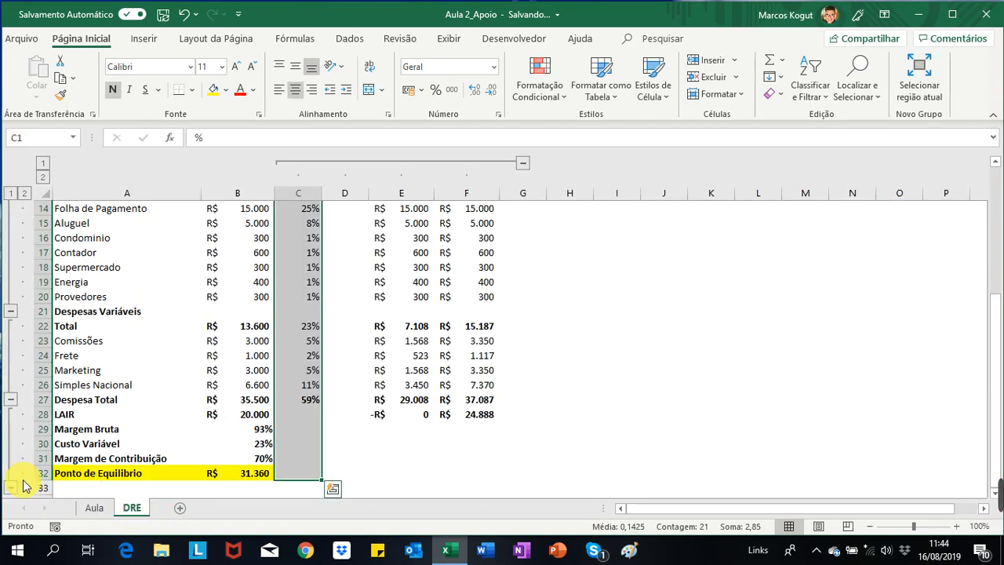
drag(72, 474, 262, 473)
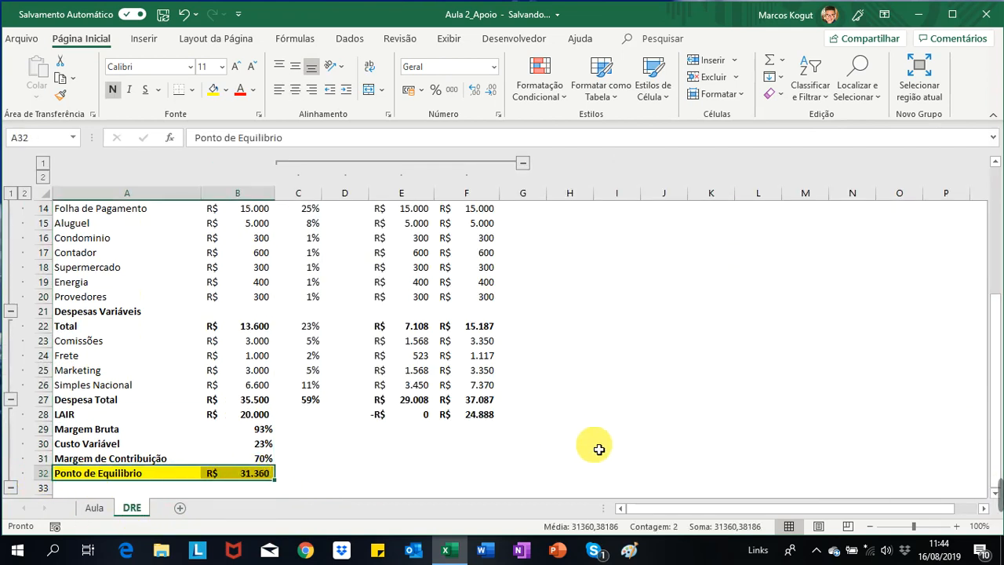
key(ctrl+c)
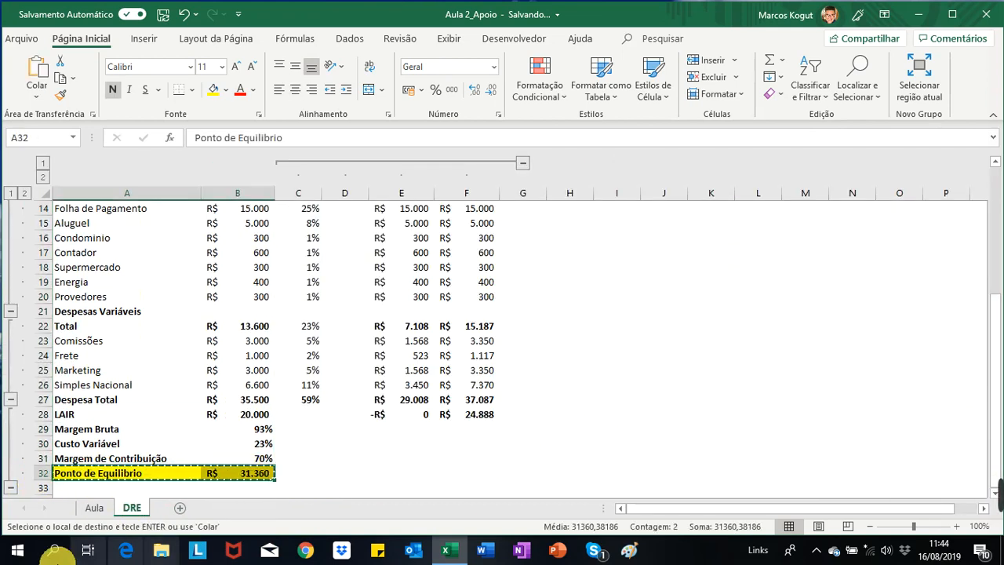
click(95, 507)
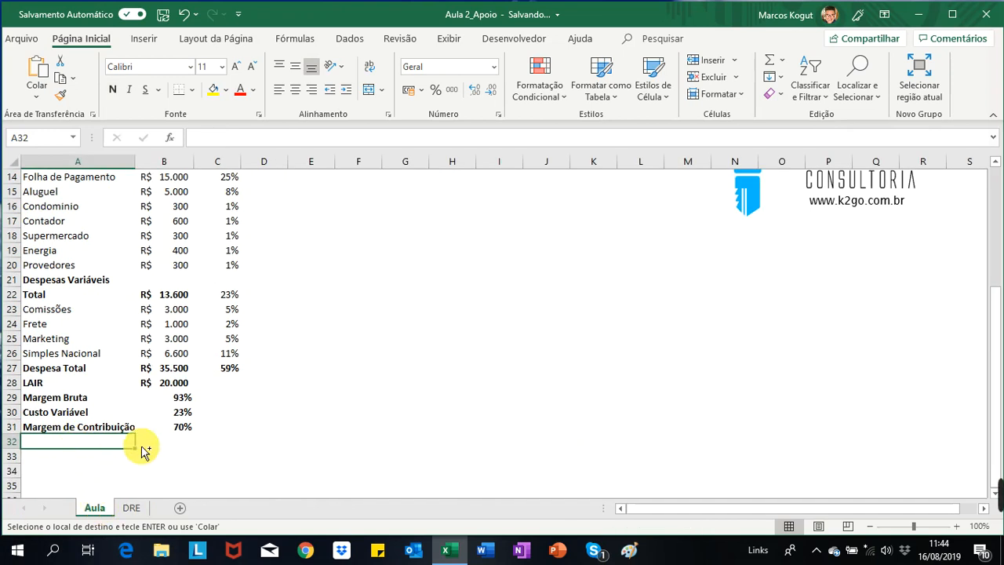
key(ctrl+v)
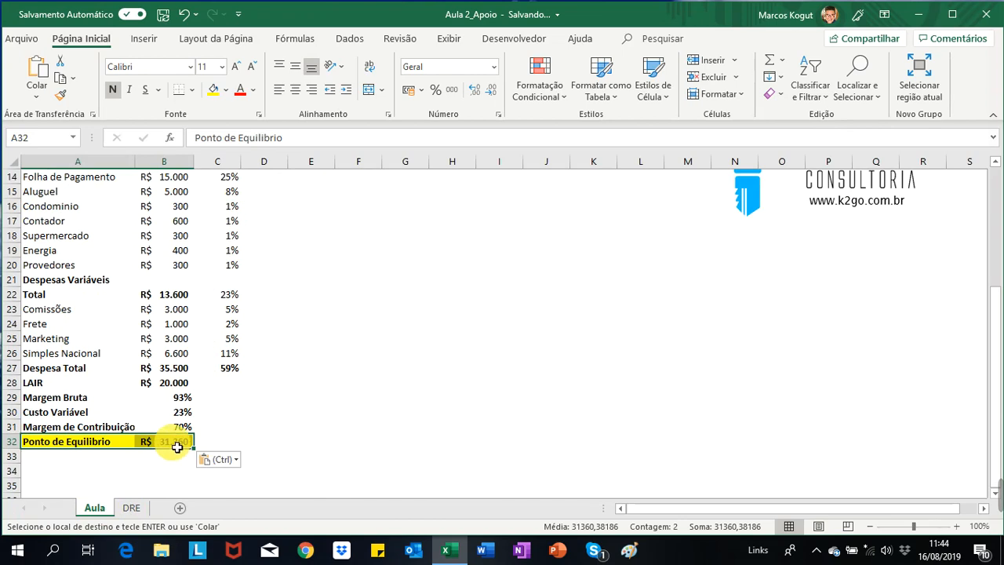
Review the Ponto de Equilibrio formula in B32, tracing it to the margin rows and the Despesas Fixas total
click(173, 441)
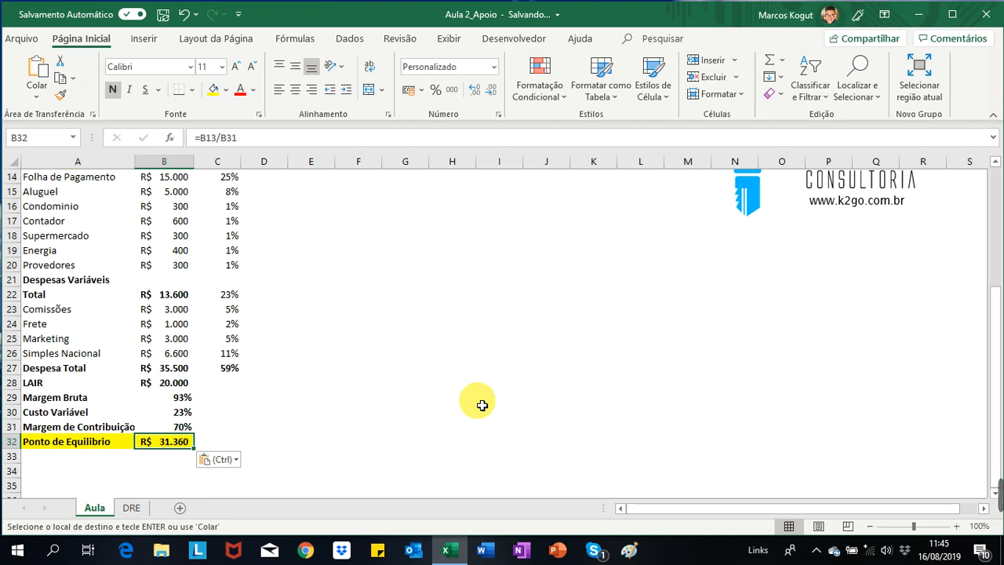
click(177, 427)
click(180, 397)
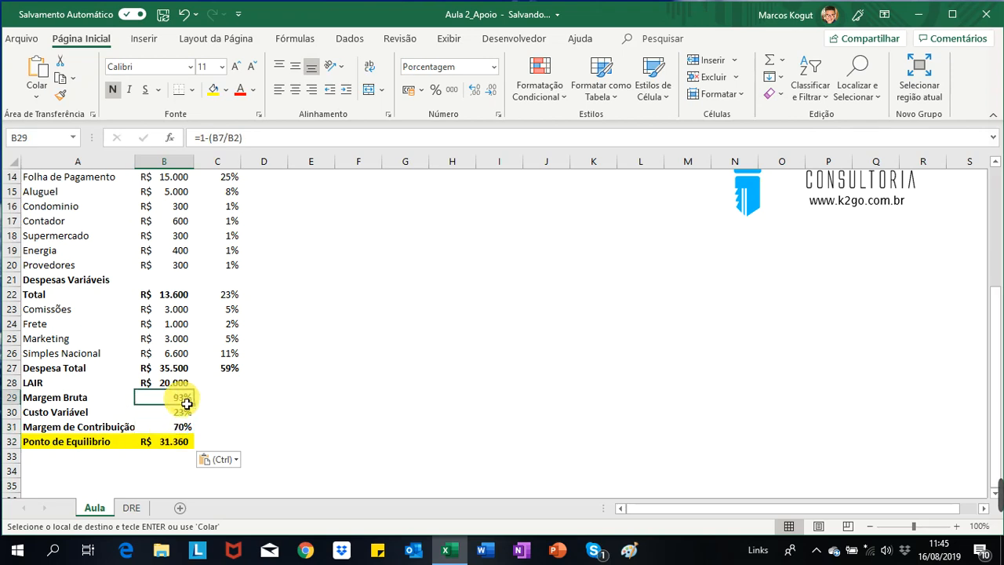
click(182, 415)
click(175, 441)
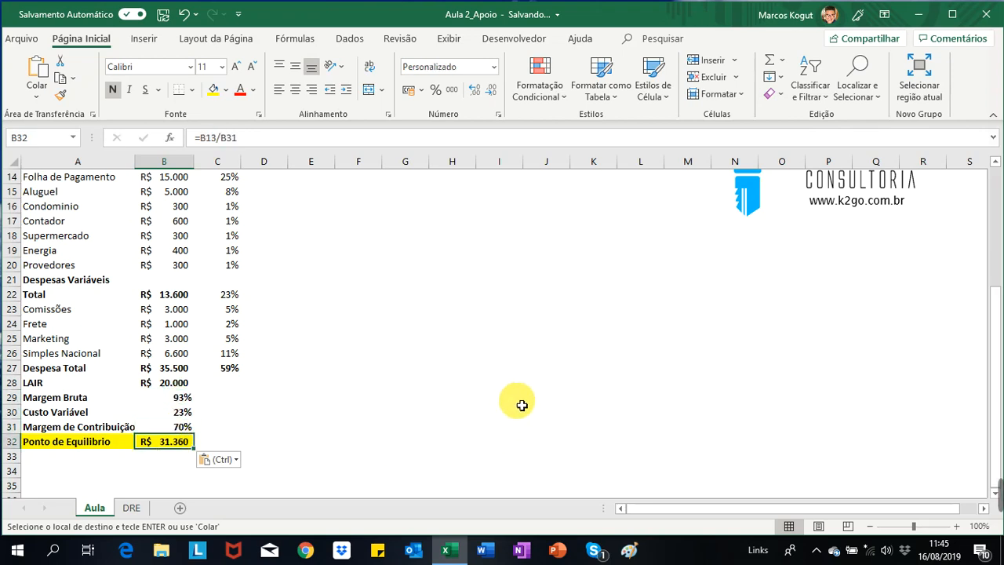
key(F2)
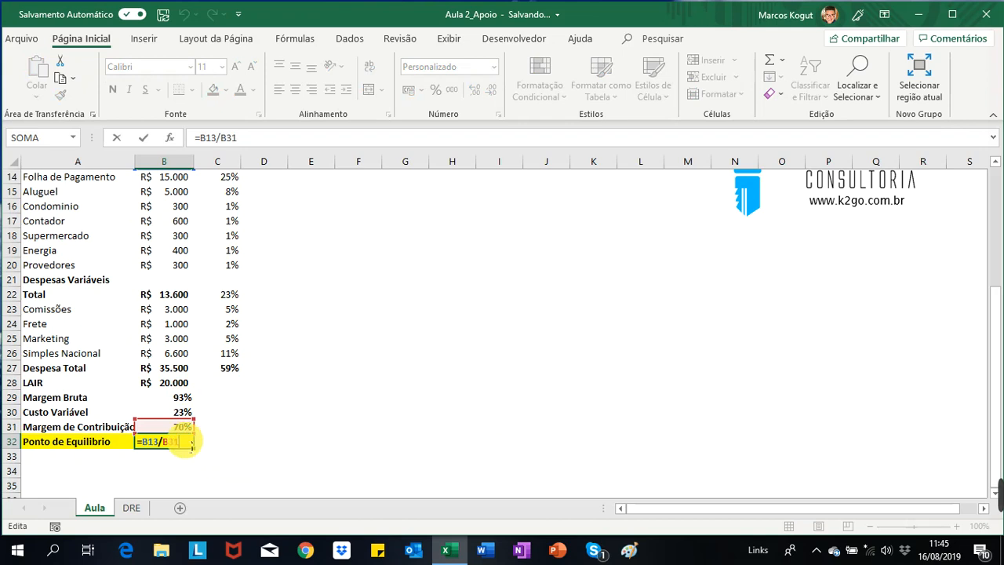
drag(995, 424, 999, 364)
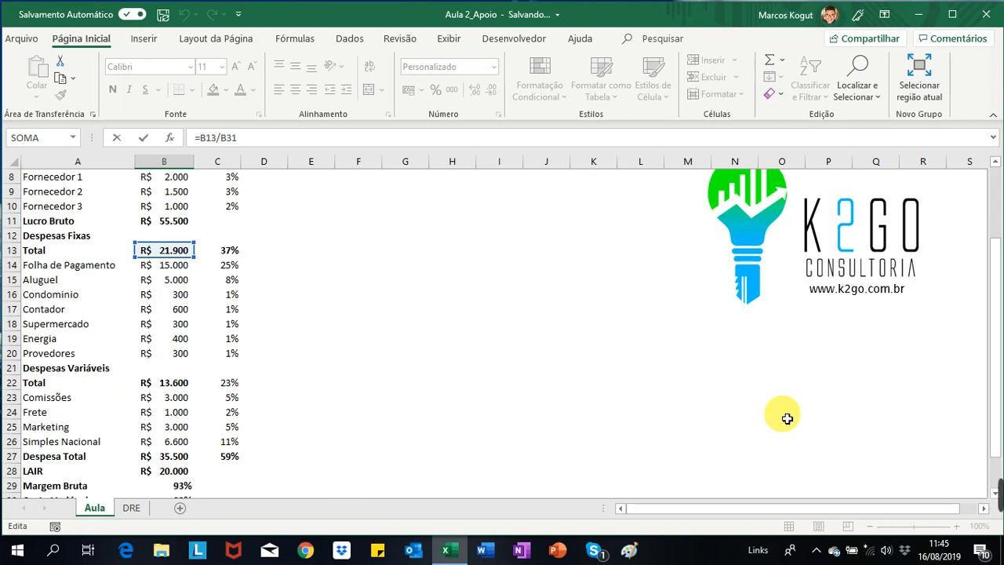
drag(994, 266, 1001, 307)
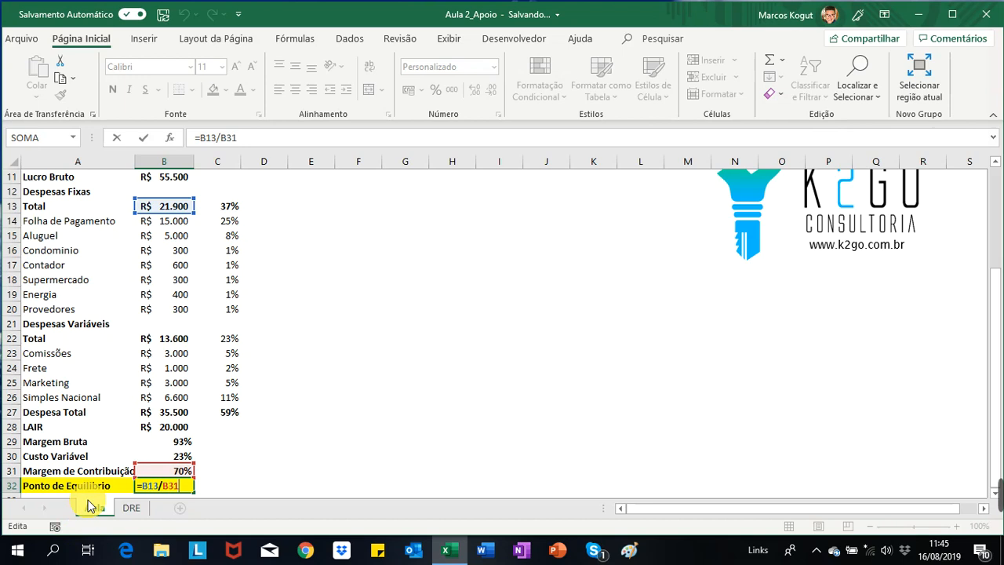
key(ctrl+Return)
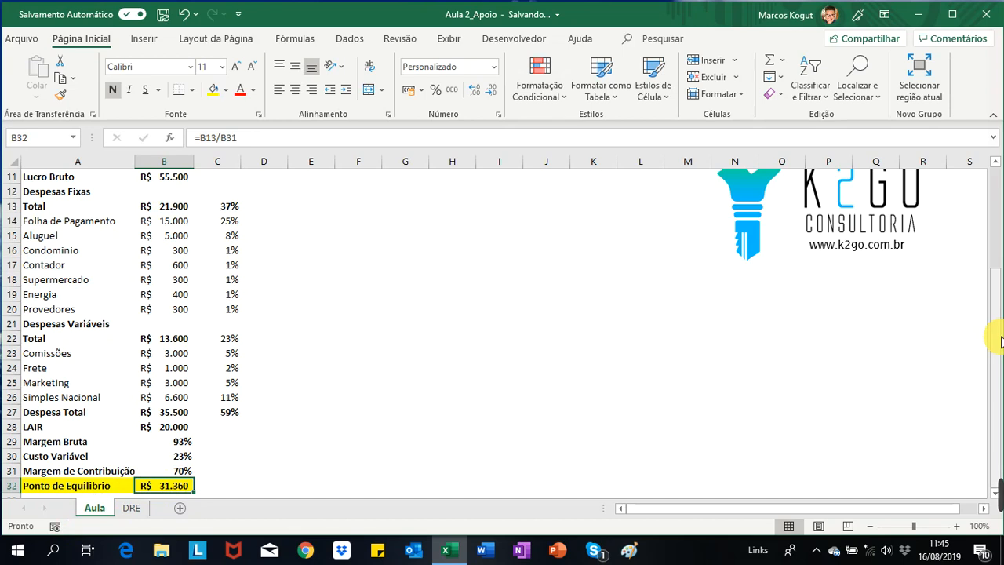
Review the supplier percentages in C8:C10 and the Receitas amounts and percentages in rows 3 to 5
mouse_move(999, 339)
mouse_down()
mouse_move(988, 212)
mouse_move(997, 331)
mouse_move(998, 231)
mouse_move(999, 352)
mouse_up()
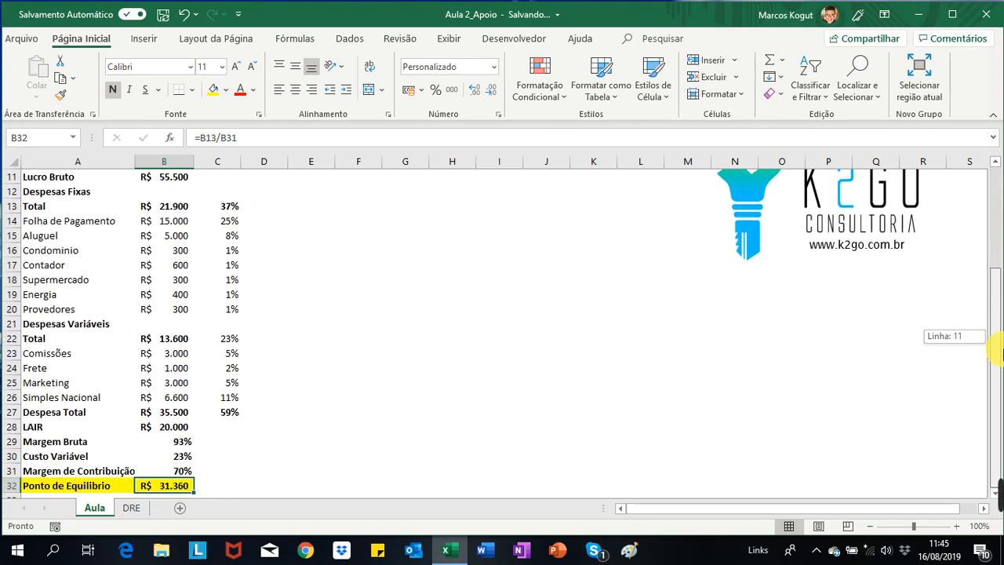
mouse_move(999, 348)
mouse_down()
mouse_move(993, 235)
mouse_move(999, 343)
mouse_up()
drag(999, 343, 997, 235)
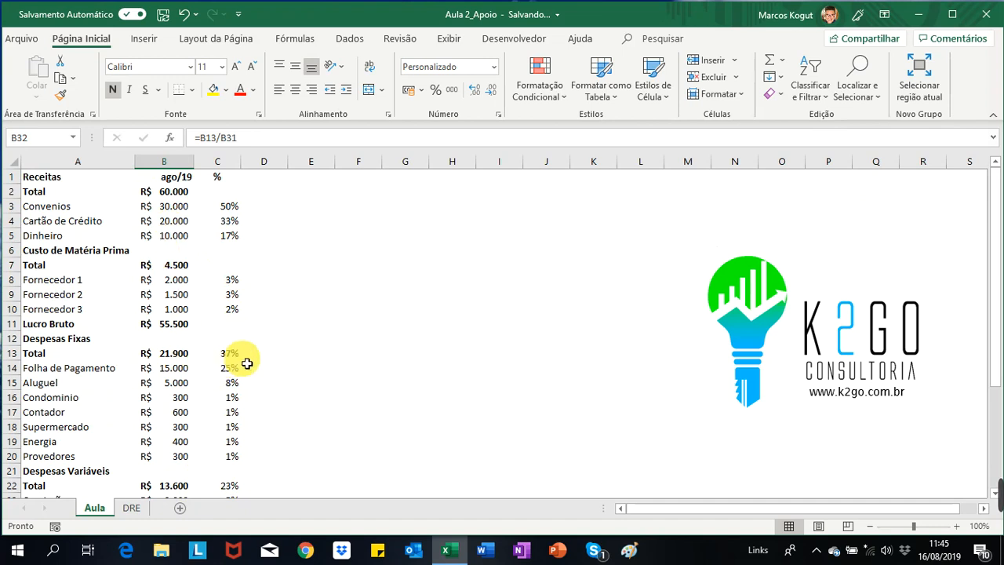
drag(233, 279, 233, 312)
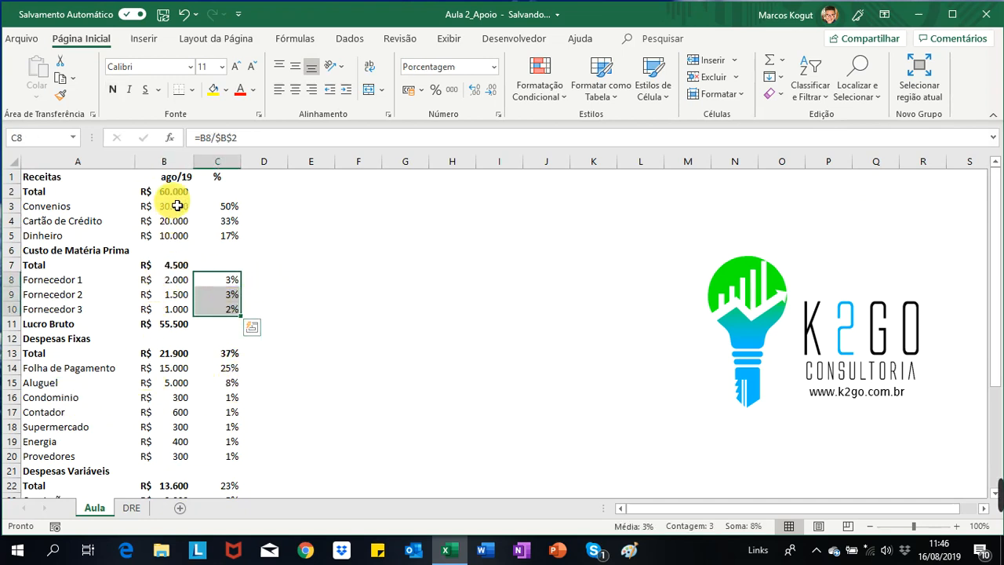
drag(171, 205, 180, 234)
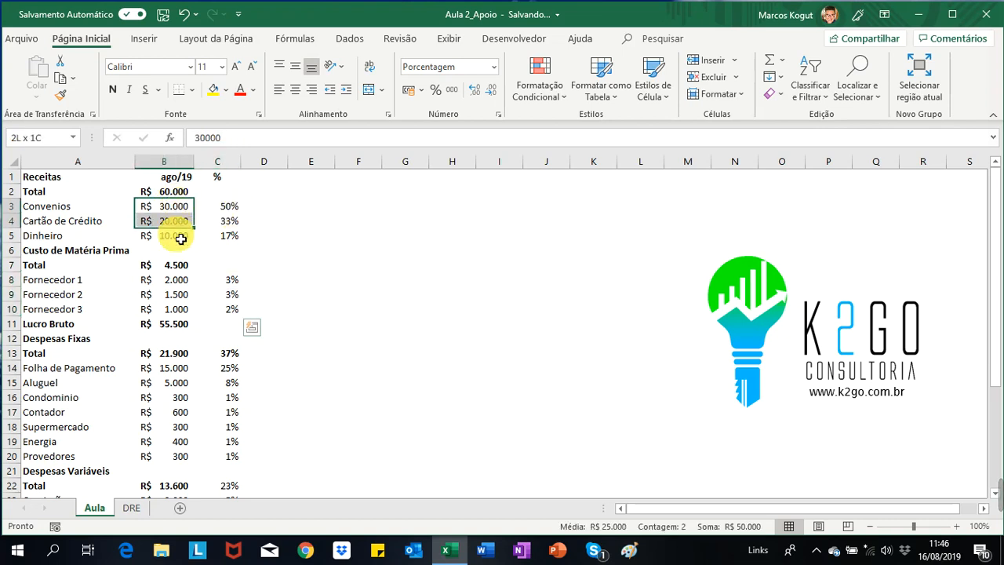
drag(226, 209, 220, 241)
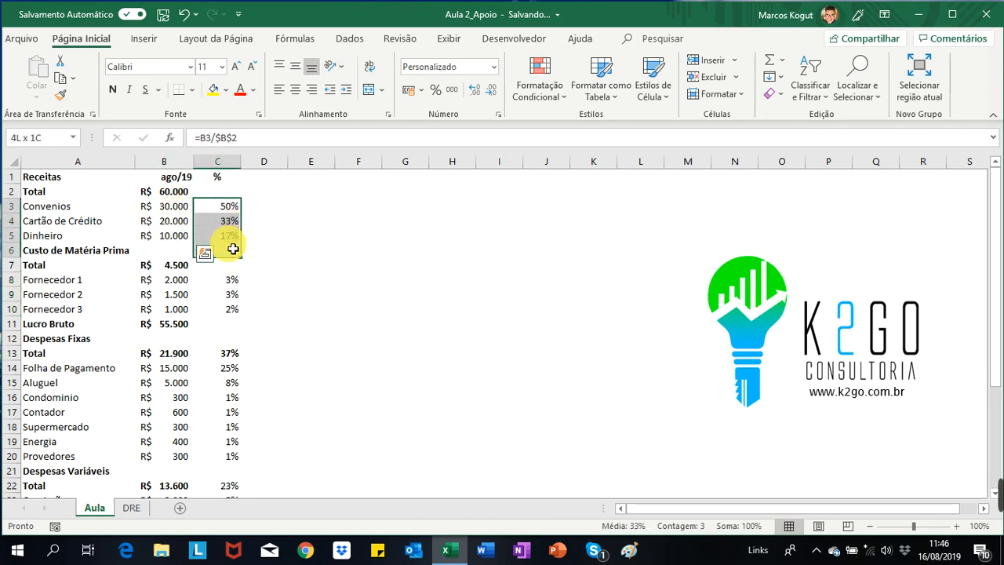
click(388, 250)
drag(218, 206, 224, 240)
click(371, 271)
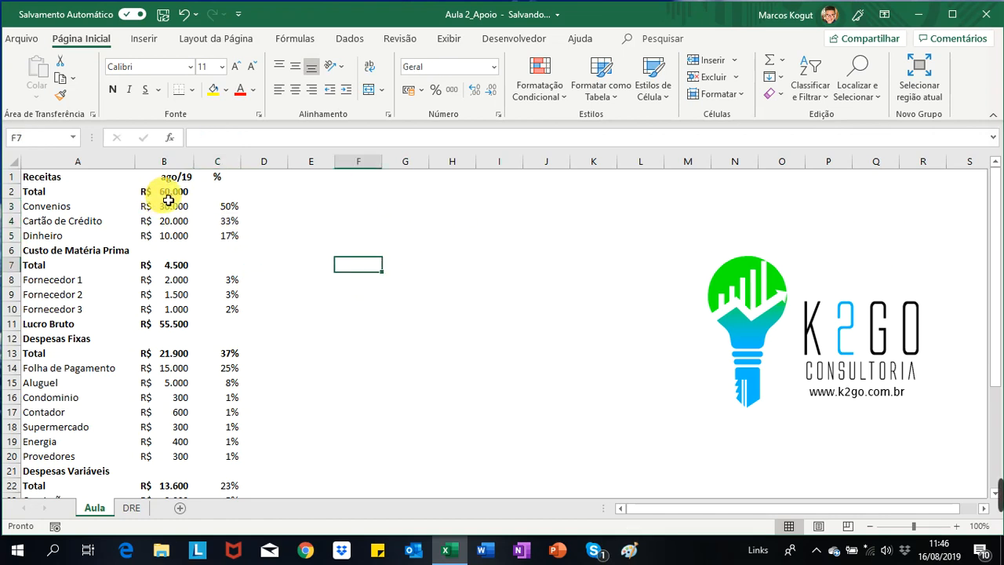
Review the LAIR formula in B28
drag(1000, 225, 999, 333)
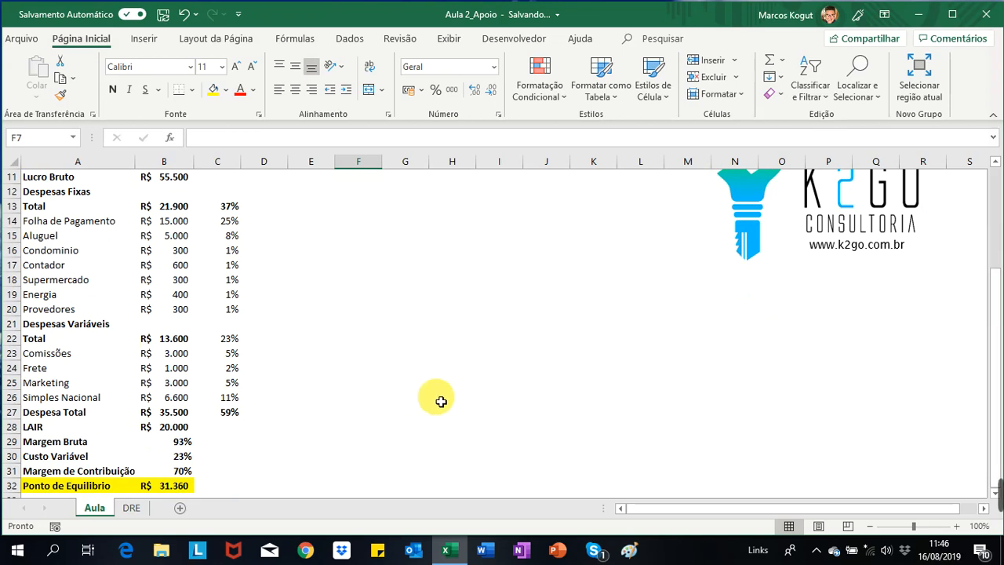
click(498, 383)
click(160, 427)
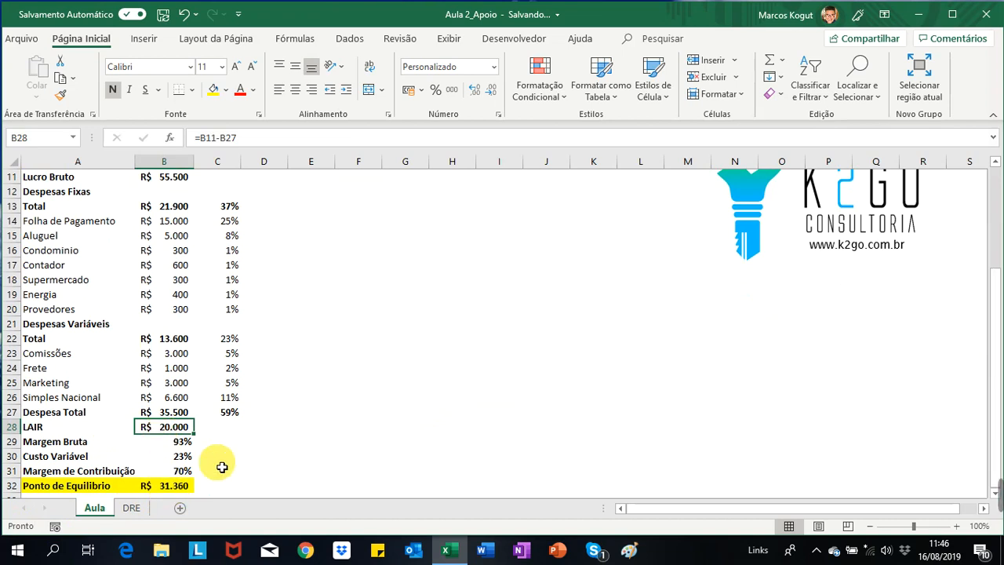
Copy the set/19 and out/19 columns, E1:F28, from the DRE sheet into E1 of the Aula sheet
drag(994, 318, 953, 182)
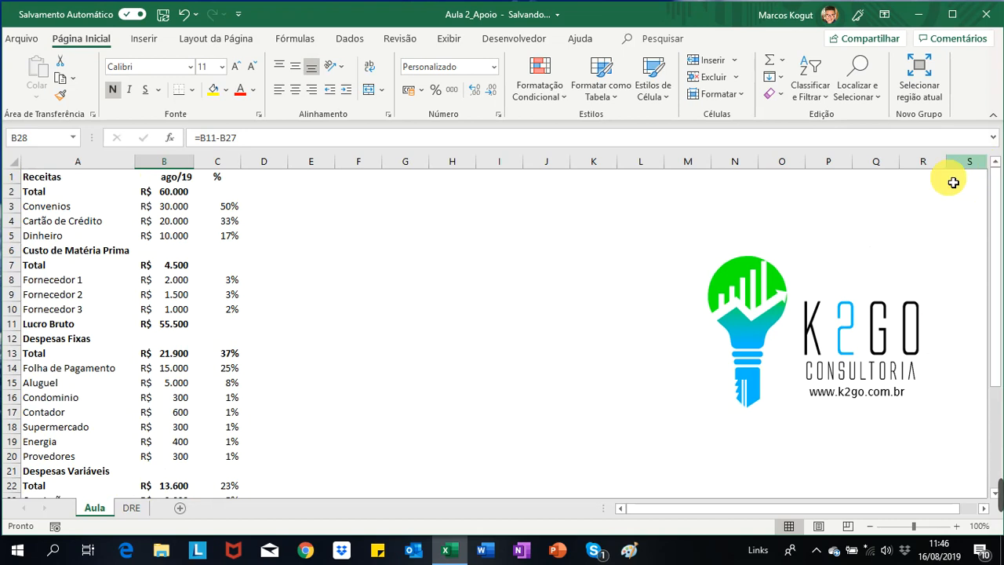
click(130, 509)
drag(993, 348, 1000, 180)
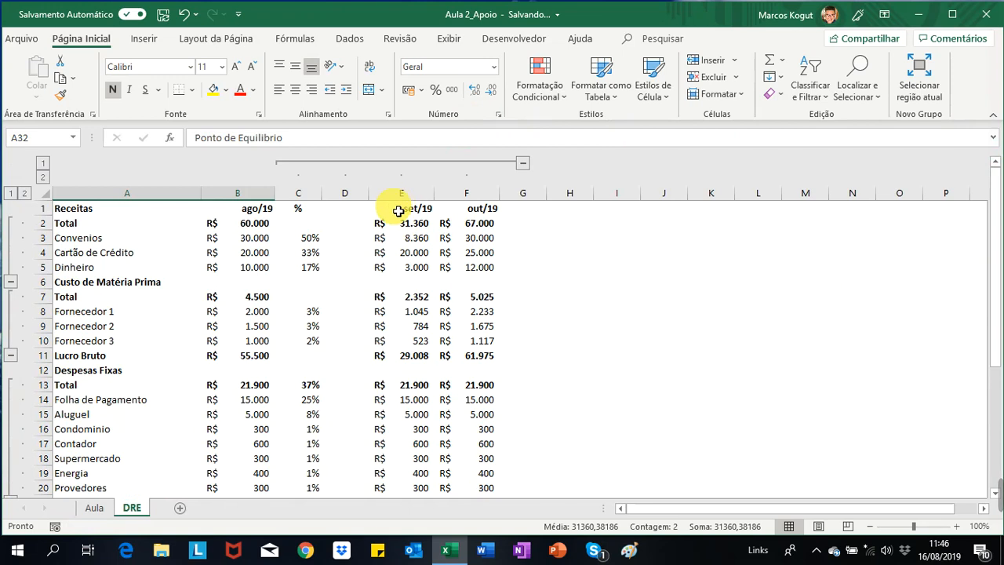
drag(398, 209, 477, 422)
key(ctrl+c)
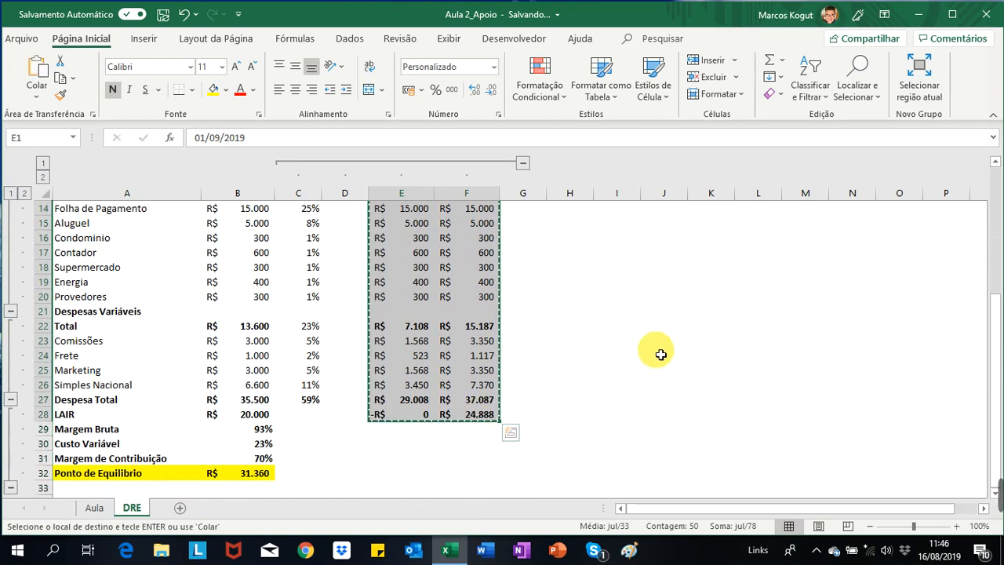
click(94, 508)
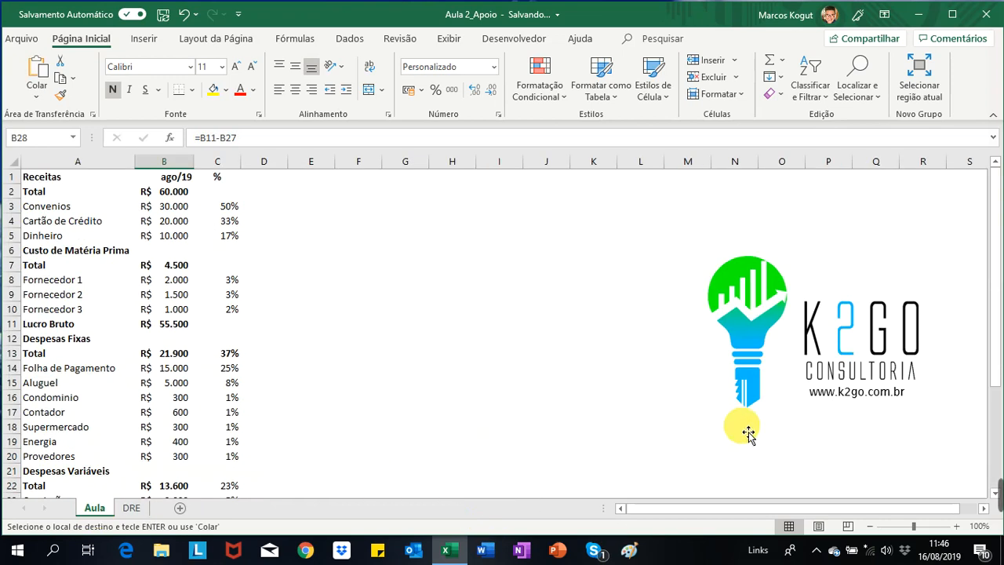
click(310, 179)
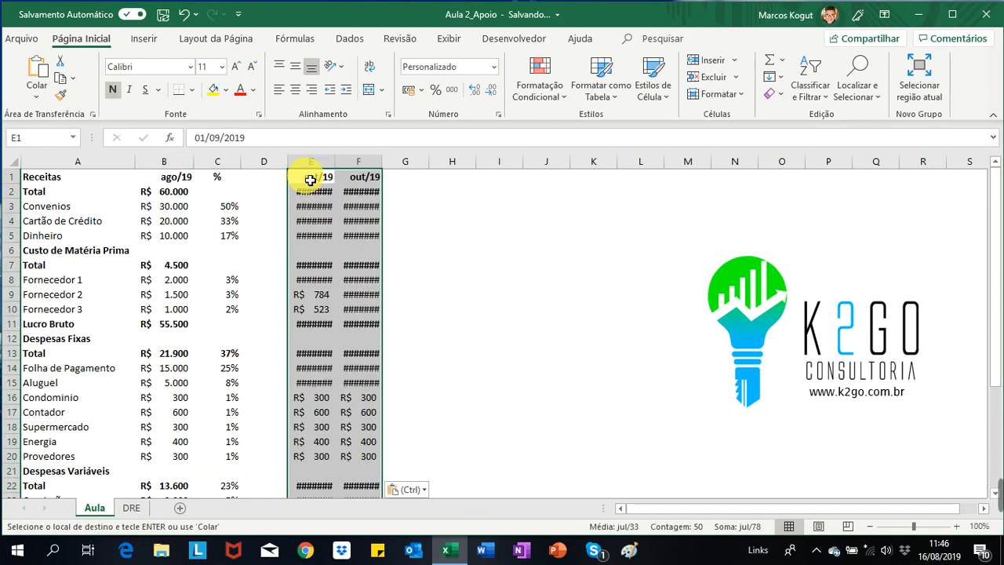
Autofit the widths of columns E and F so the set/19 and out/19 amounts fit
drag(312, 162, 362, 163)
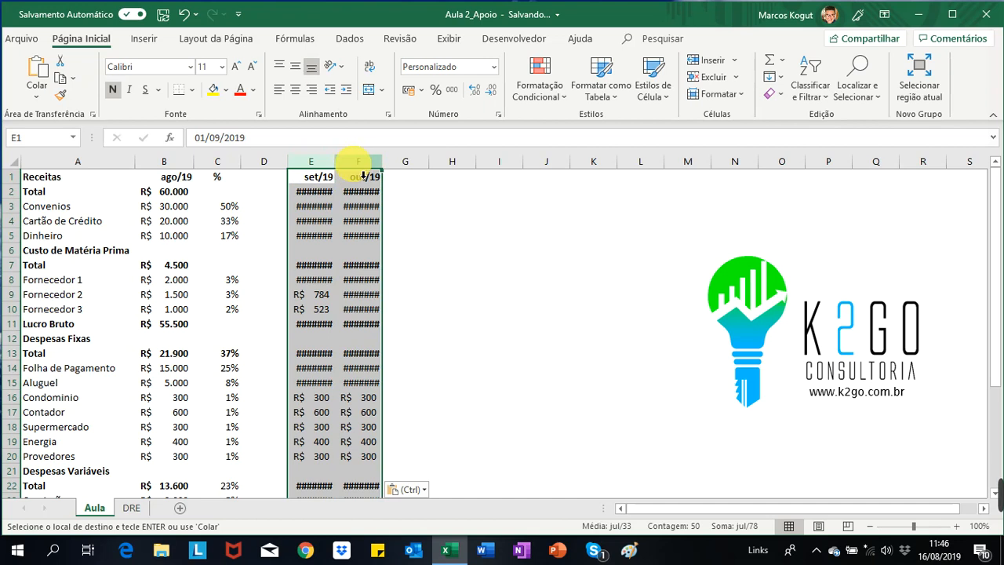
double_click(337, 161)
click(517, 308)
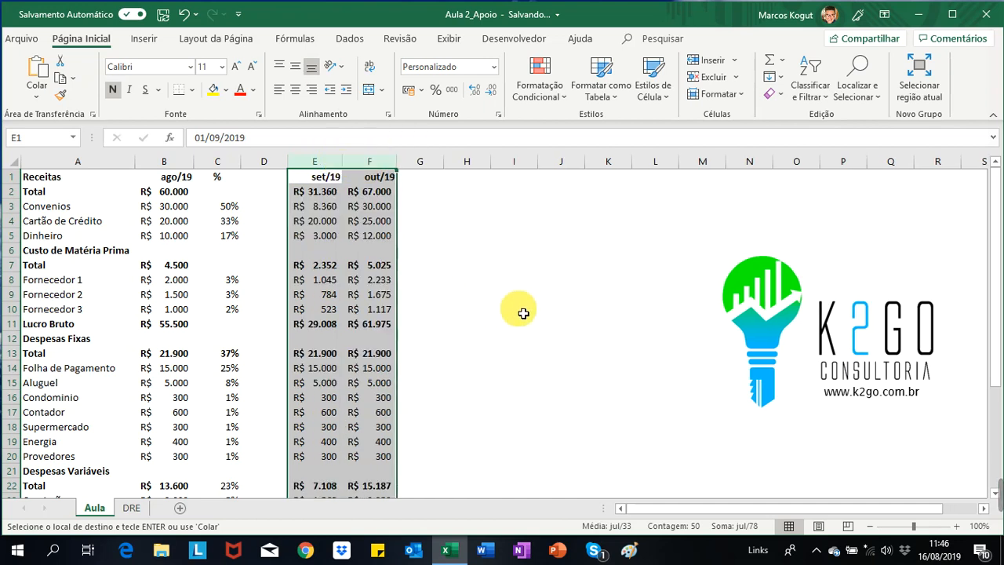
click(375, 221)
click(509, 236)
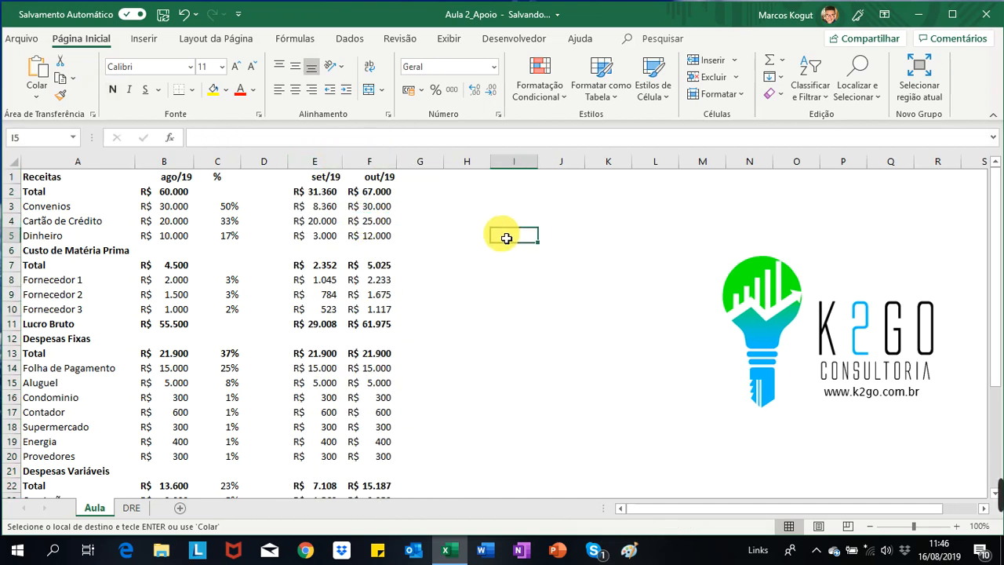
Review the set/19 Receitas amounts in E3:E5 and the sum formula of their total in E2
click(317, 206)
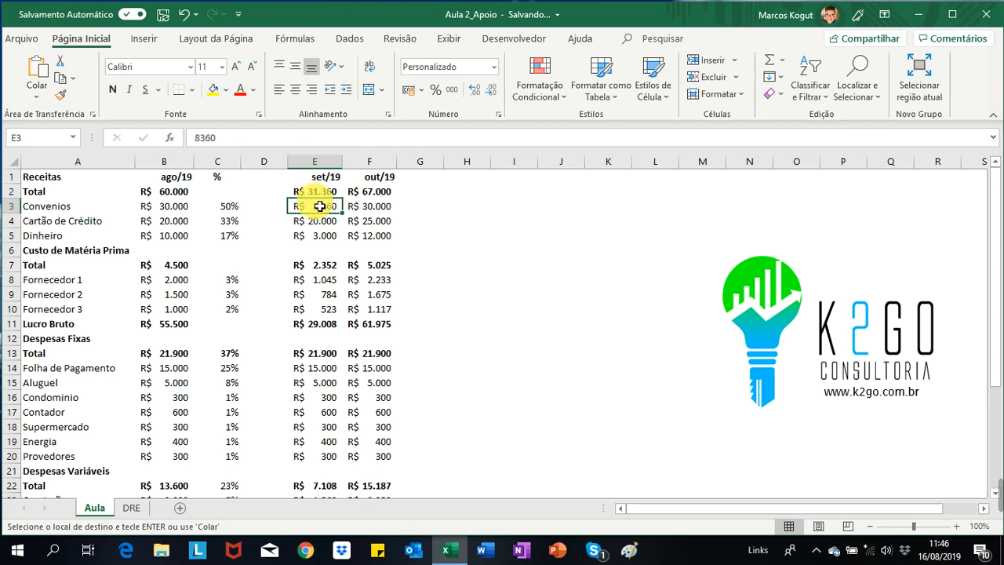
click(315, 193)
drag(330, 206, 330, 236)
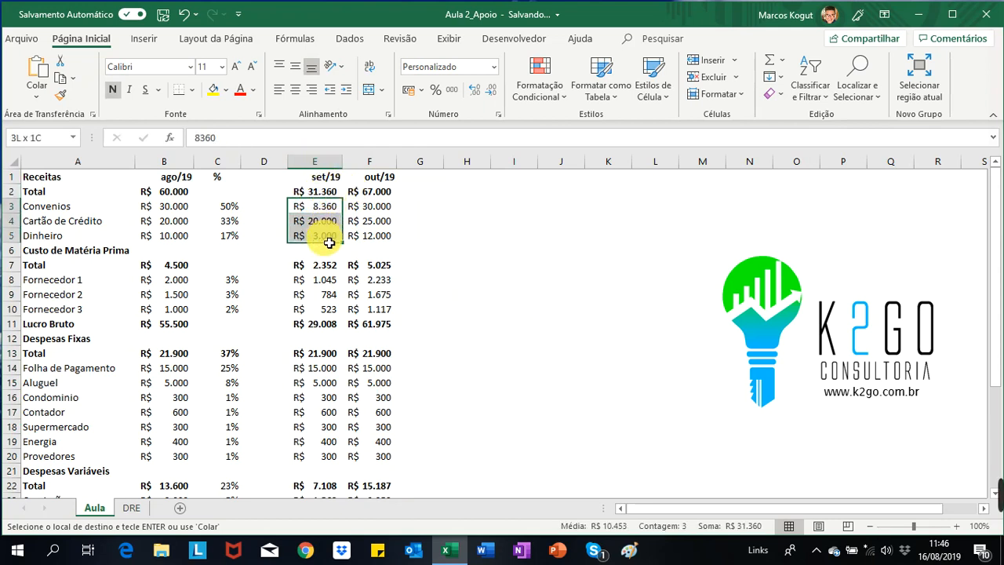
click(329, 196)
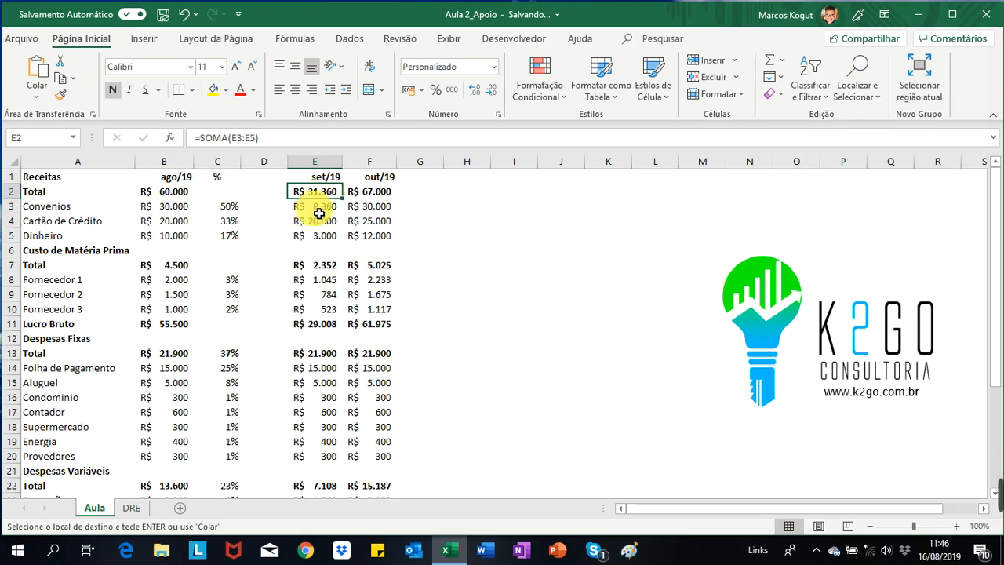
double_click(324, 207)
click(464, 204)
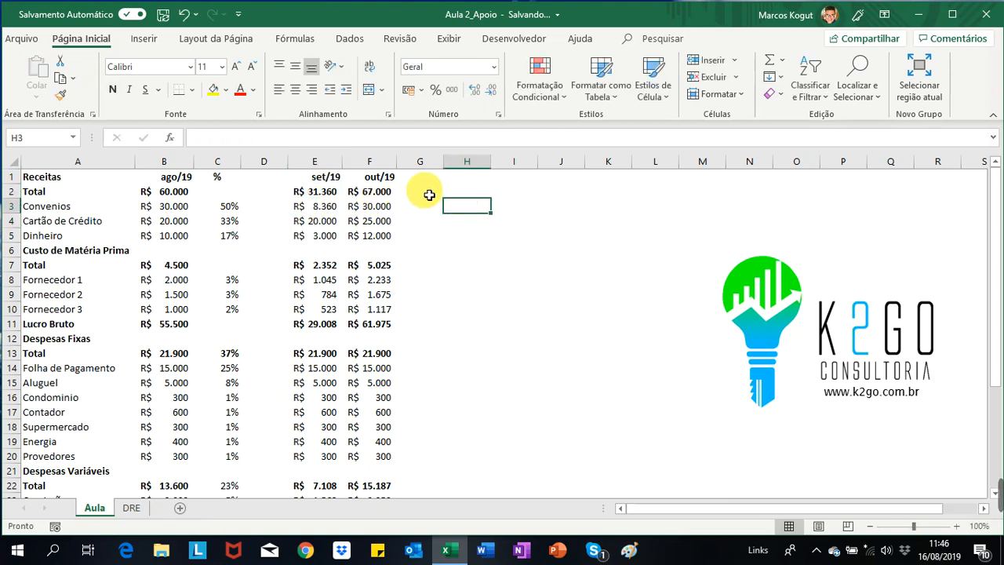
click(308, 206)
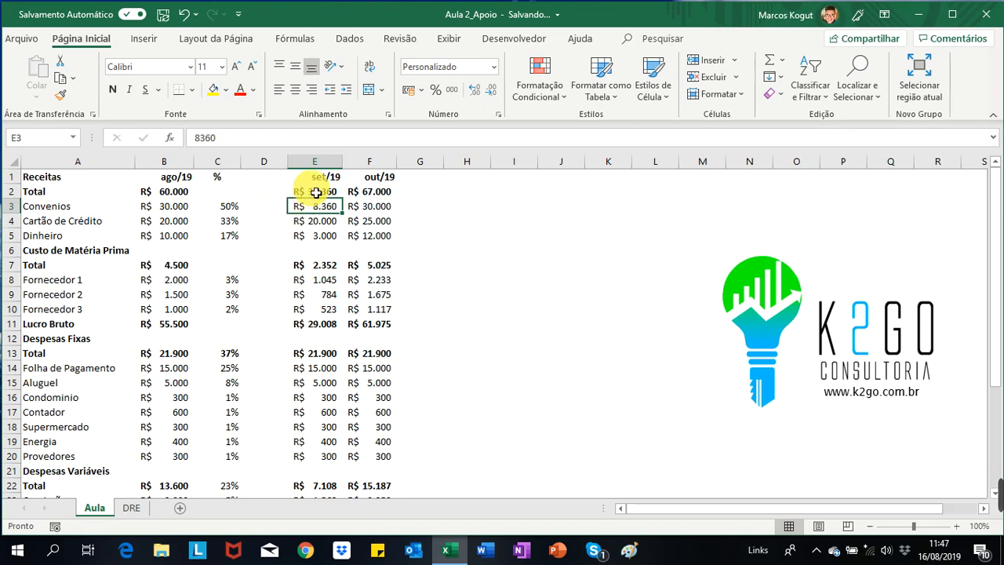
drag(323, 209, 315, 232)
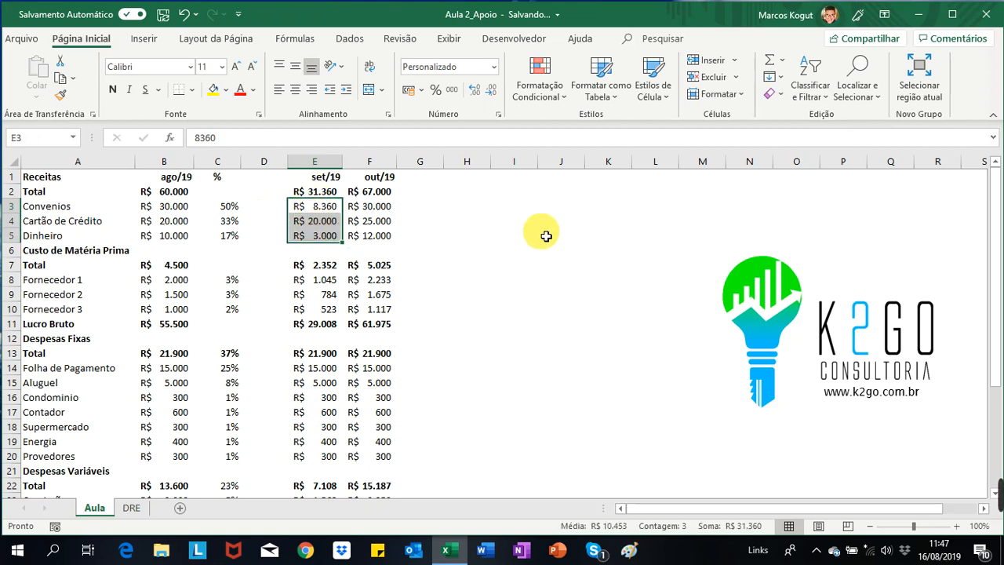
Review the Fornecedor 1 formula in E8, tracing it to the set/19 revenue total and the percentage in C8
click(162, 279)
click(334, 284)
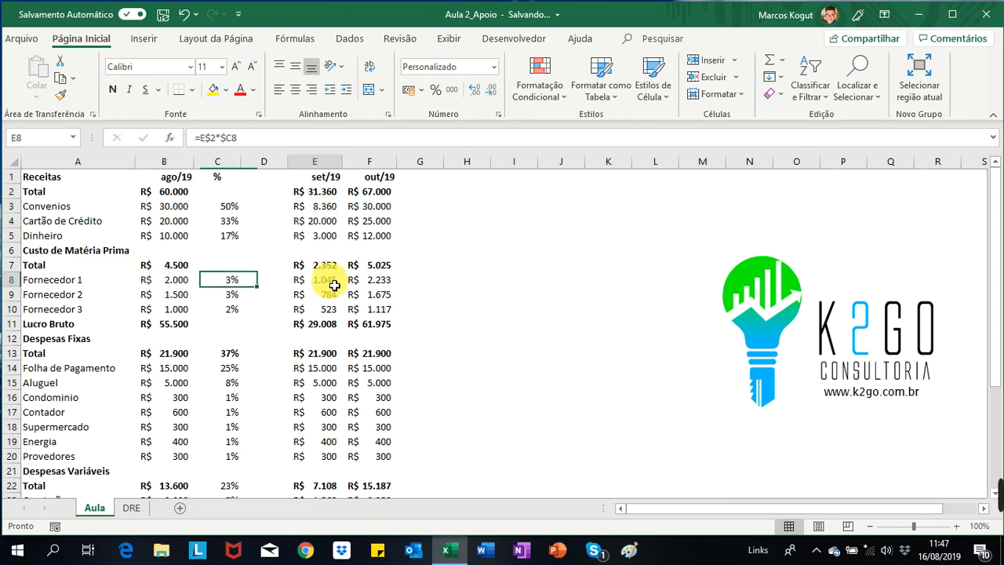
click(173, 286)
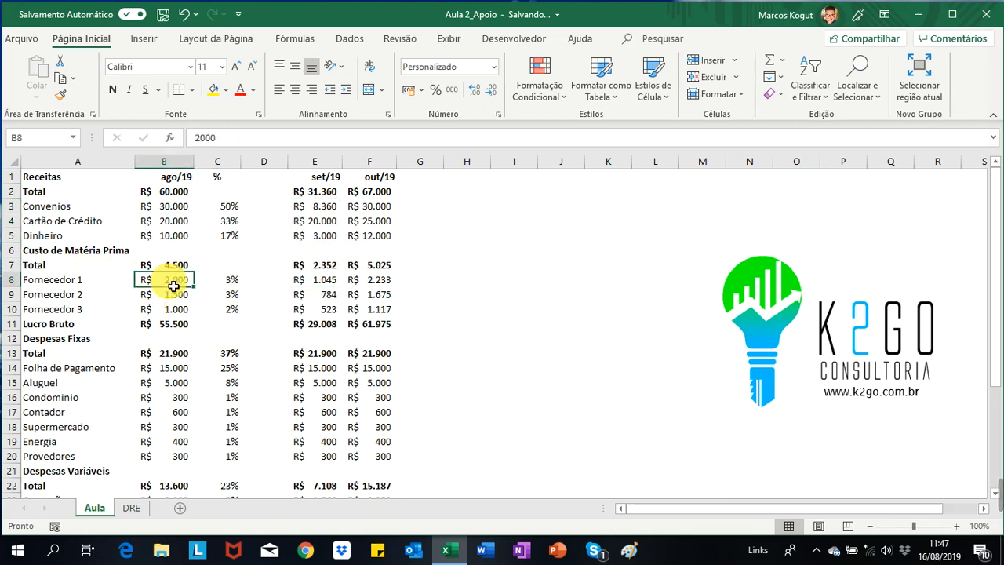
click(233, 280)
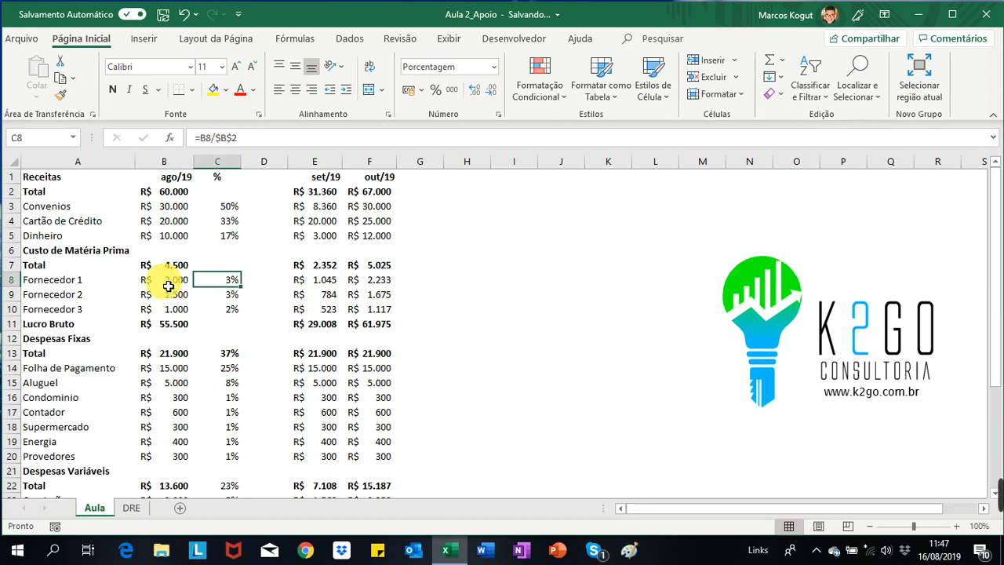
click(322, 280)
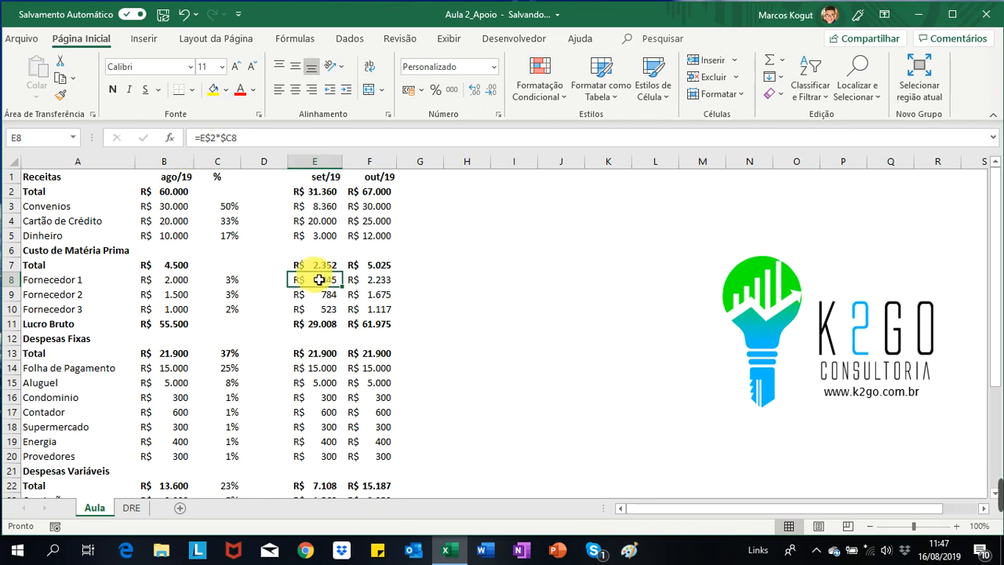
double_click(314, 279)
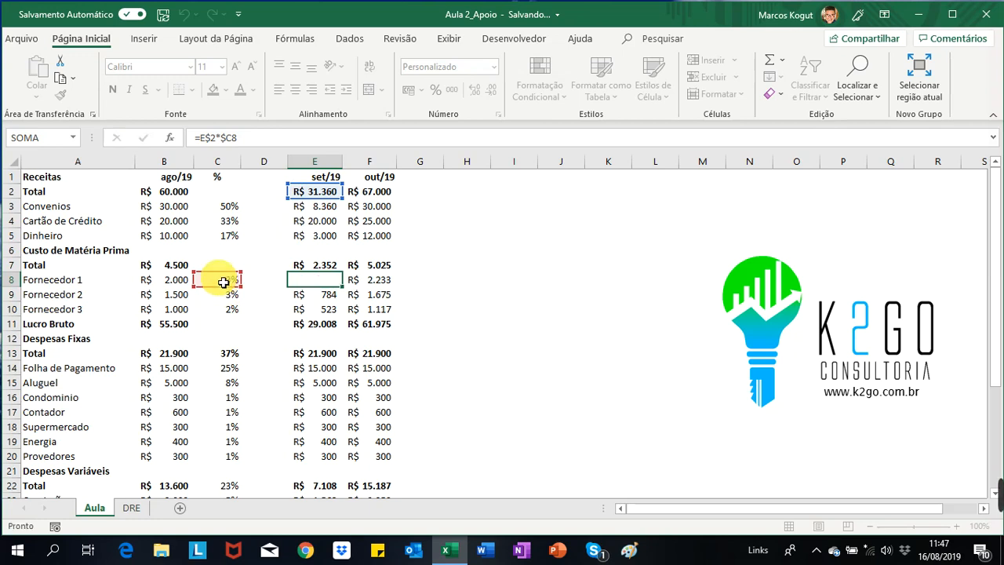
key(ctrl+Return)
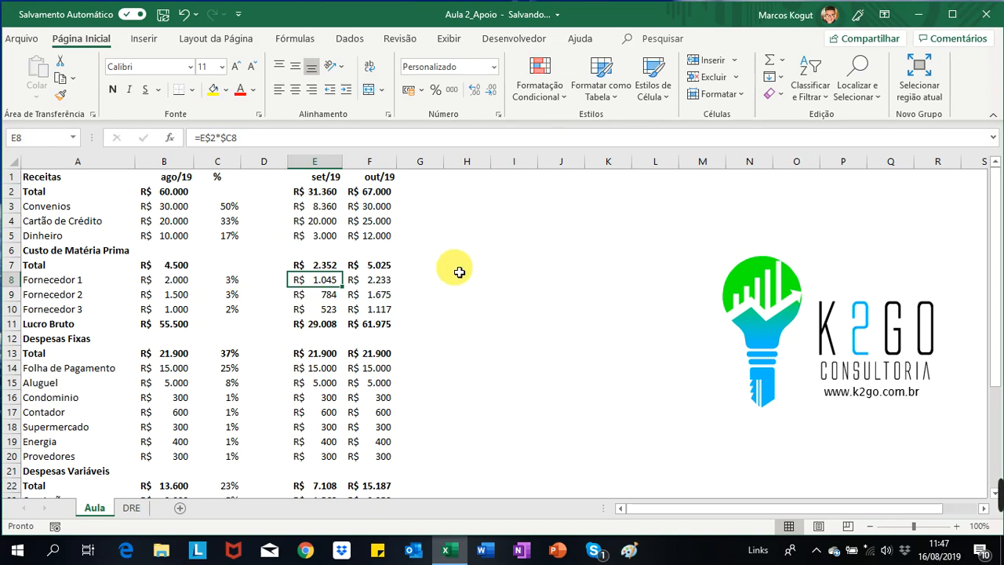
Compare the set/19 revenue total in E2 with the supplier cost formulas in E8:E10
click(319, 190)
drag(325, 282, 325, 313)
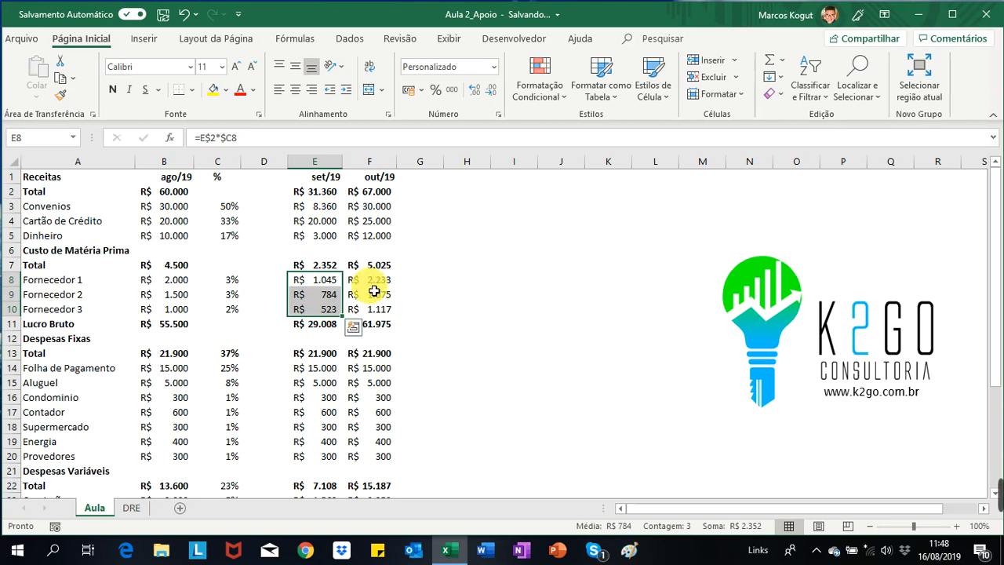
click(308, 284)
click(320, 310)
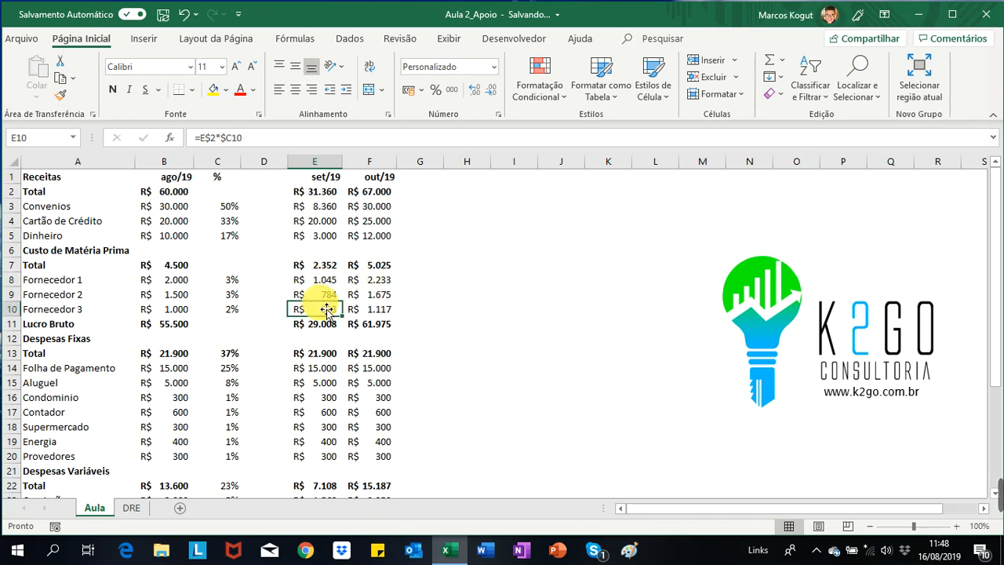
Review the set/19 Despesas Fixas formulas in E14:E20, which reference column B, and the out/19 column
click(333, 371)
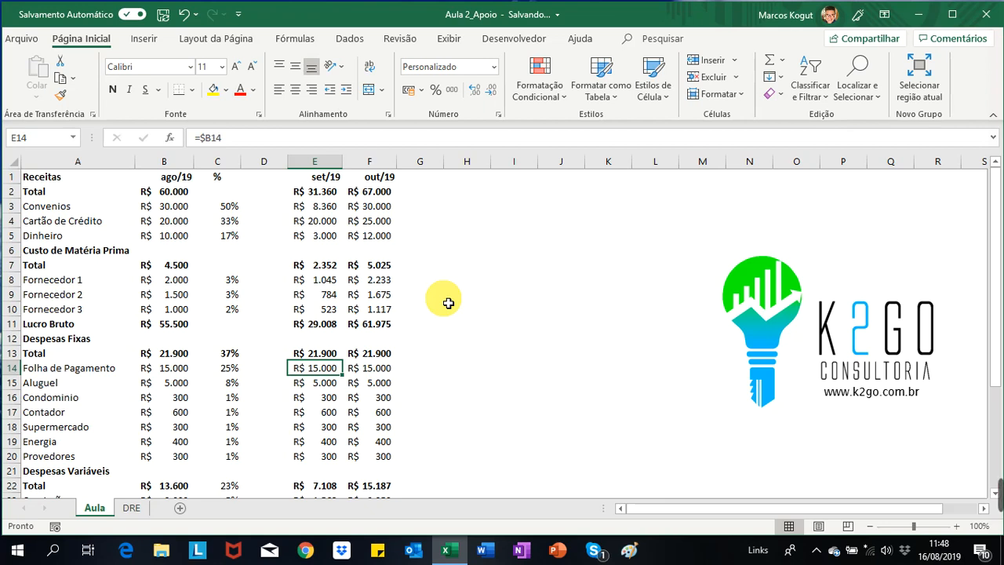
click(391, 165)
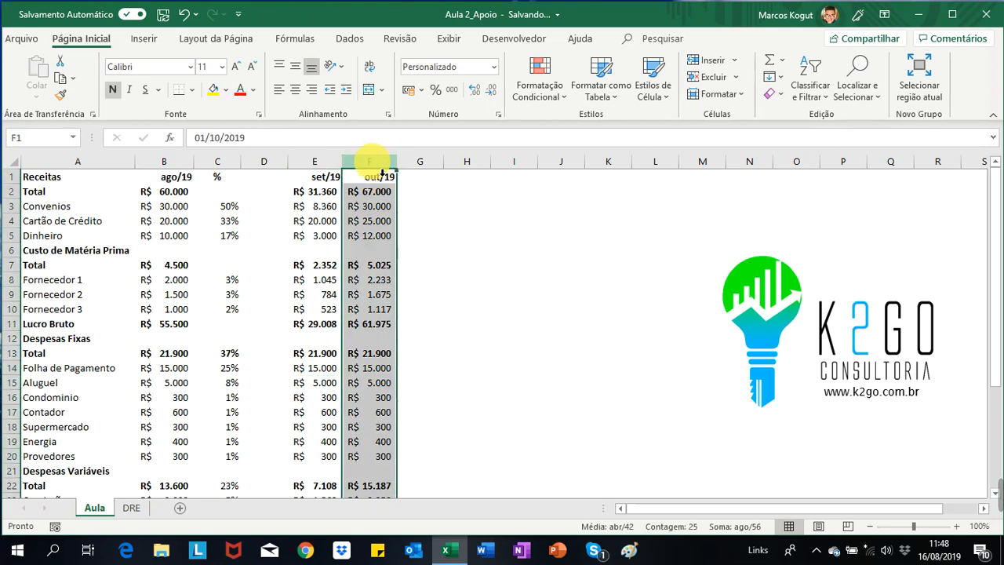
click(313, 372)
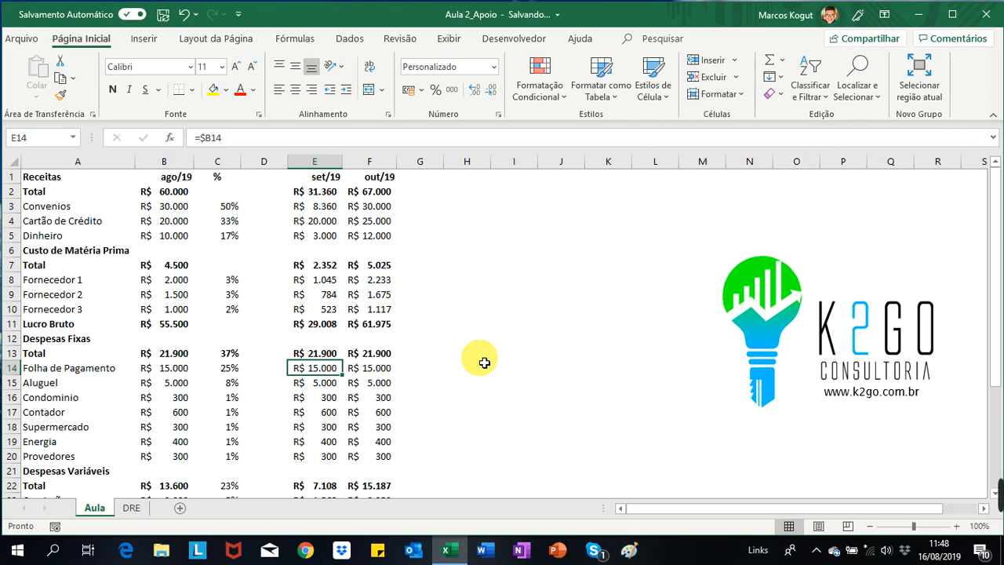
key(Down)
key(Up)
key(Down)
key(Down)
key(Down)
key(Down)
key(Down)
key(Up)
key(Up)
key(Down)
key(Down)
key(Down)
key(Down)
key(Up)
key(Up)
key(Up)
key(Up)
key(Up)
key(Up)
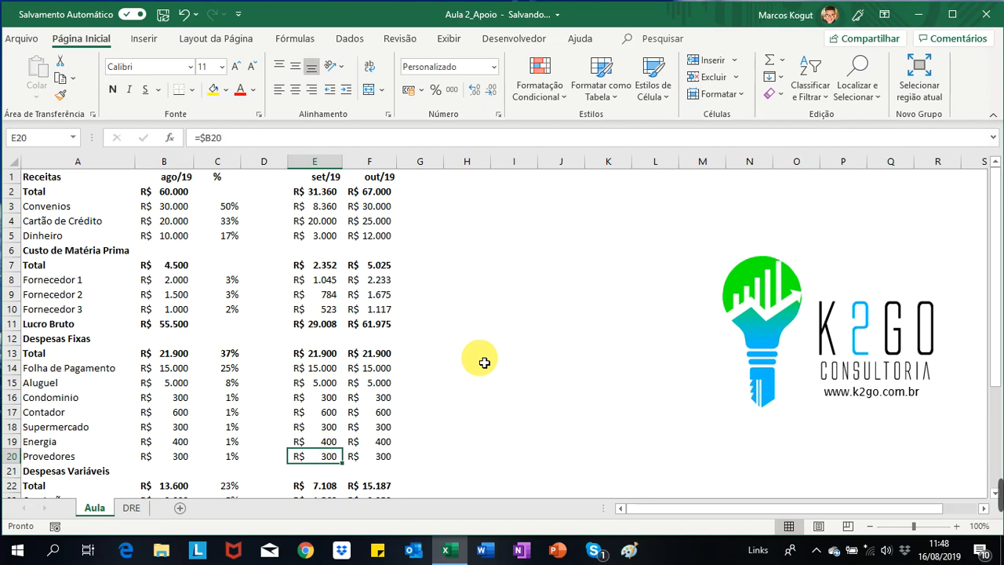
key(Up)
key(Down)
key(Down)
key(Down)
key(Down)
key(Down)
key(Down)
key(Down)
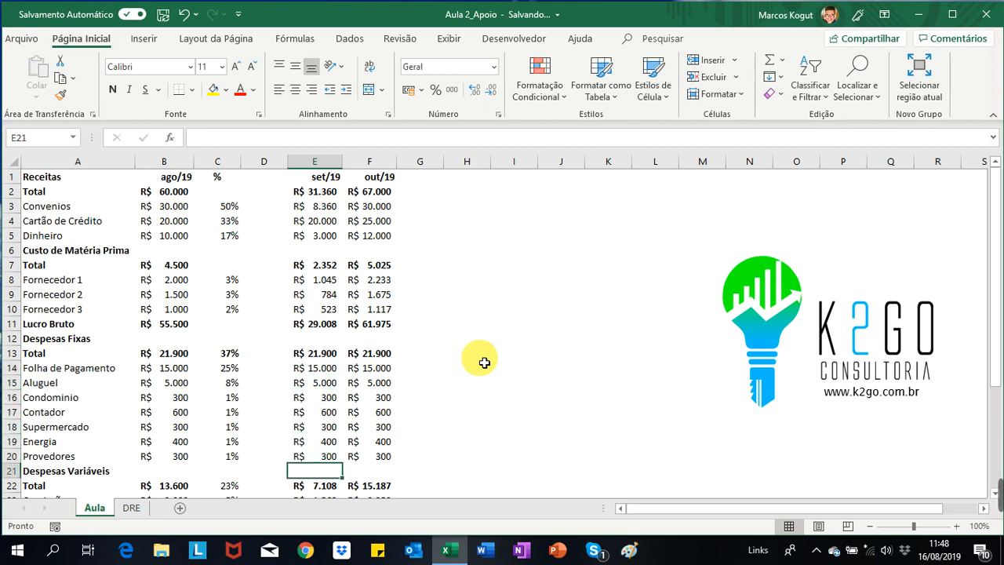
Review the set/19 Despesas Variáveis formulas in E22:E26 and the Simples Nacional percentage in C26
key(Down)
key(Down)
key(Down)
key(Down)
key(Down)
key(Down)
key(Up)
key(Up)
key(Up)
key(Up)
key(Up)
key(Up)
key(Down)
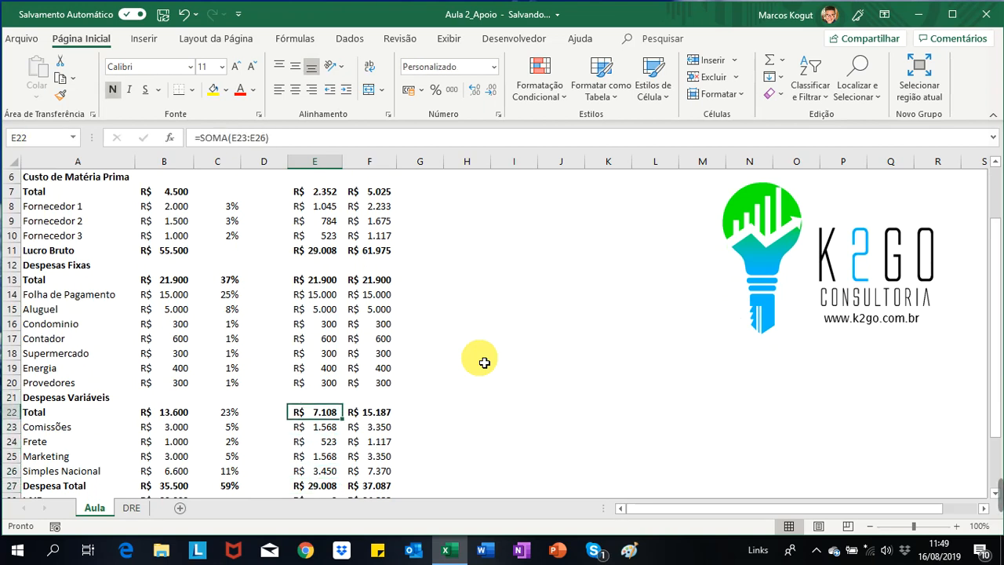
key(Down)
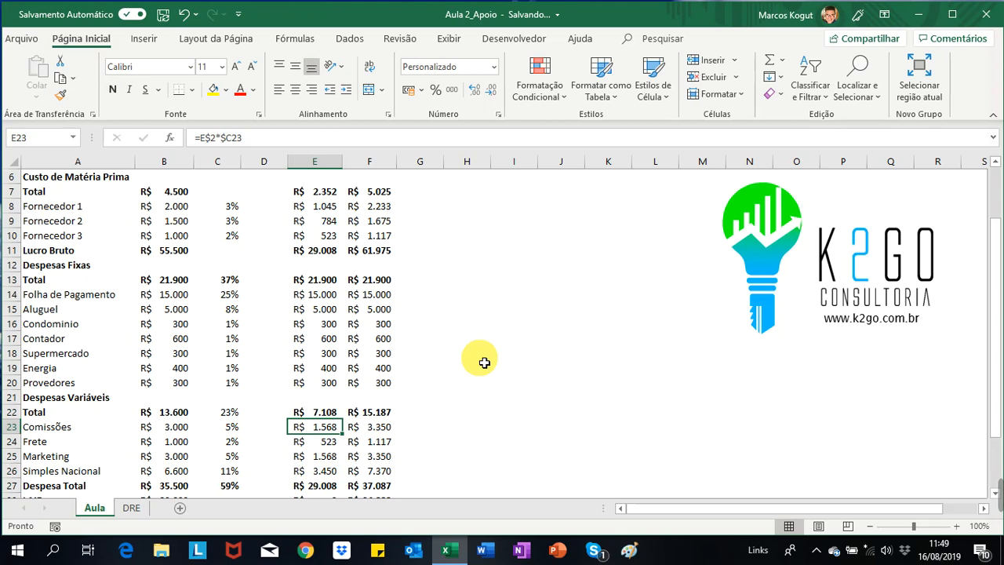
key(Down)
key(Down)
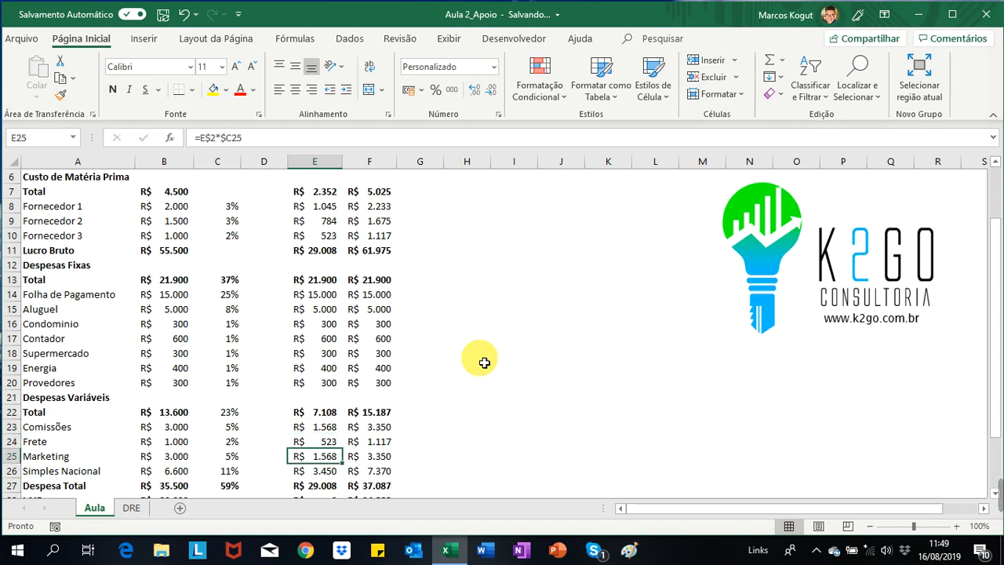
key(Down)
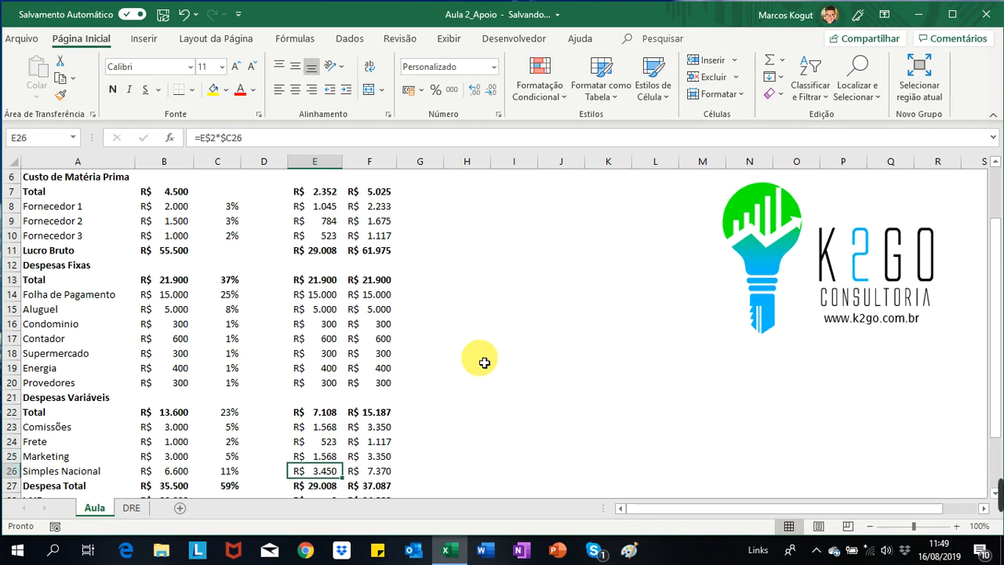
key(Left)
key(Left)
key(Right)
key(Right)
key(Up)
key(Up)
key(Up)
key(Down)
key(Down)
key(Down)
key(Down)
key(Up)
key(Up)
key(Up)
key(Up)
key(Up)
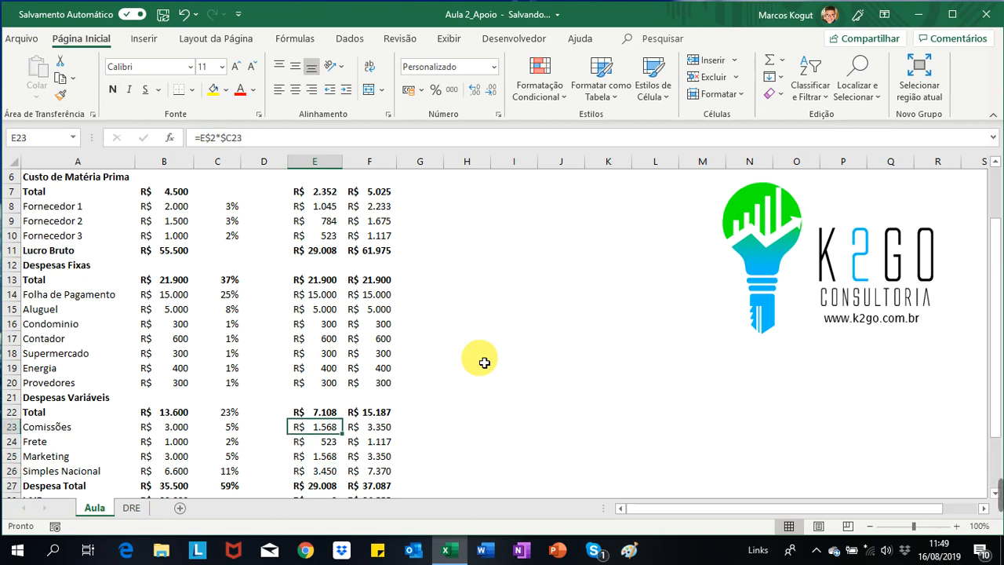
key(Down)
key(Down)
key(Down)
key(Up)
key(Up)
key(Up)
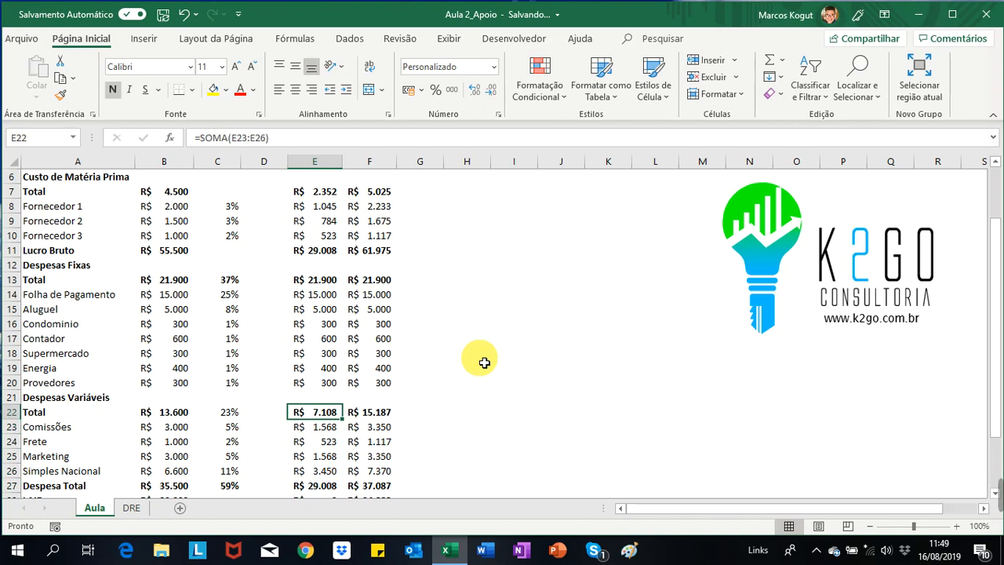
Compare the Despesas Fixas references in E14:E20 with the percentage-based Despesas Variáveis formulas in E23:E26
key(Up)
key(Up)
key(Up)
key(Up)
key(Up)
key(Up)
key(Up)
key(Up)
key(Up)
key(Up)
key(Up)
key(Down)
key(Down)
key(Down)
key(Down)
key(Down)
key(Down)
key(Down)
key(Down)
key(Down)
key(Down)
key(Down)
key(Down)
key(Down)
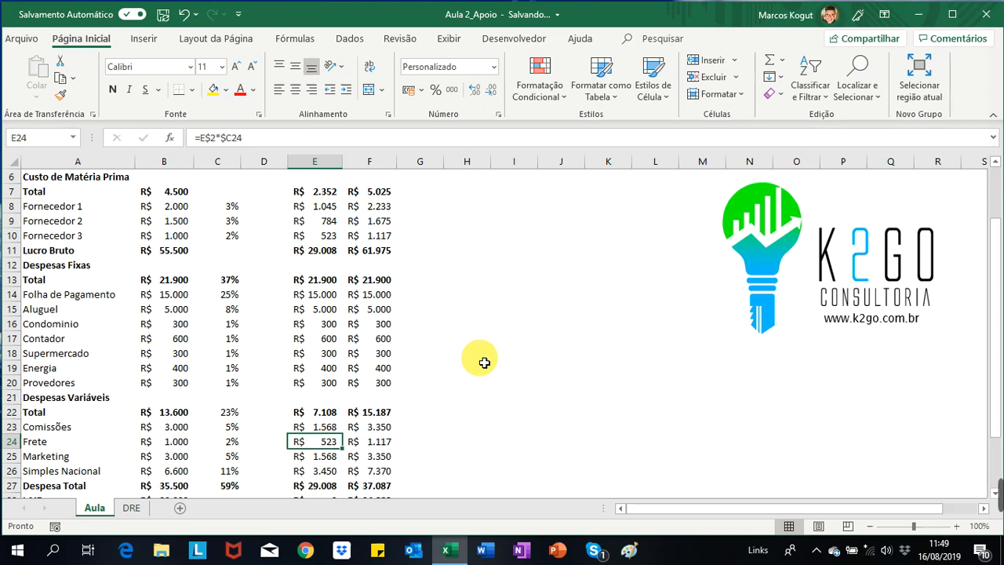
key(Up)
key(Up)
key(Up)
key(Up)
key(Up)
key(Up)
key(Up)
key(Up)
key(Up)
key(Up)
key(Up)
key(Up)
key(Up)
key(Down)
key(Down)
key(Down)
key(Down)
key(Down)
key(Down)
key(Down)
key(Down)
key(Up)
key(Up)
key(Up)
key(Up)
key(Up)
key(Up)
key(Up)
key(Up)
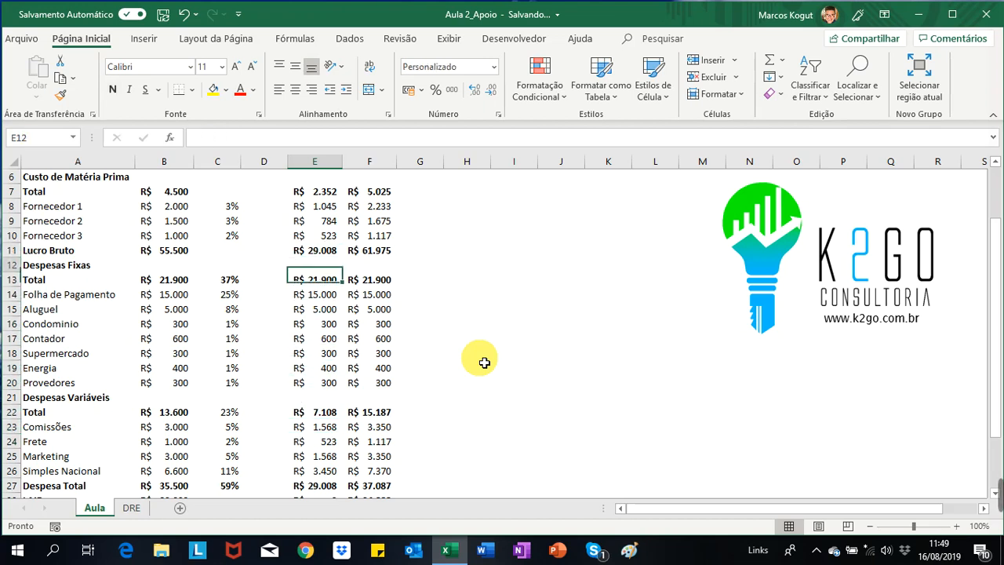
key(Down)
key(Down)
key(Down)
key(Down)
key(Down)
key(Down)
key(Down)
key(Down)
key(Up)
key(Up)
key(Up)
key(Up)
key(Up)
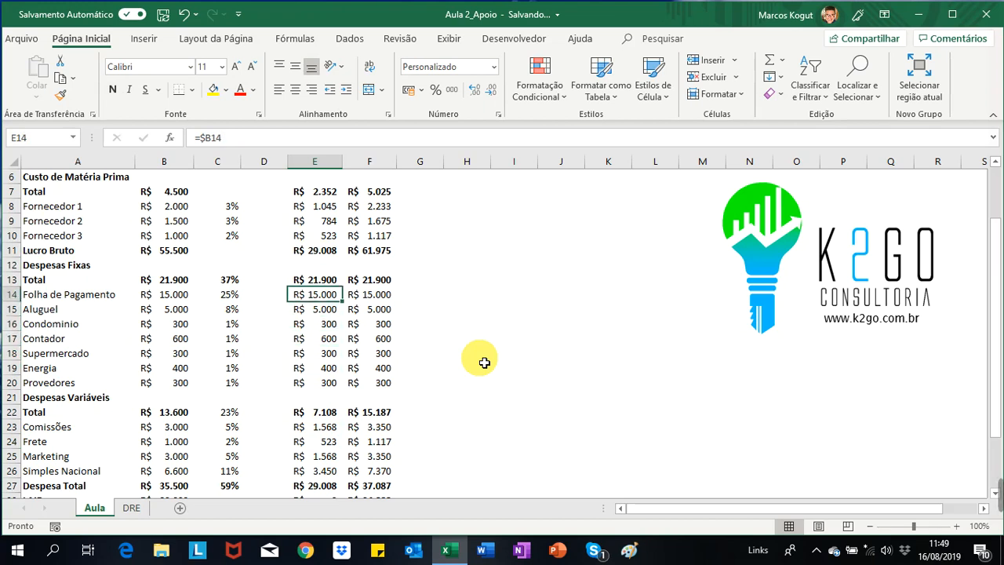
Review the set/19 Despesas Fixas formulas from Folha de Pagamento down to Provedores in column E
key(Down)
key(Down)
key(Down)
key(Down)
key(Down)
key(Down)
key(Down)
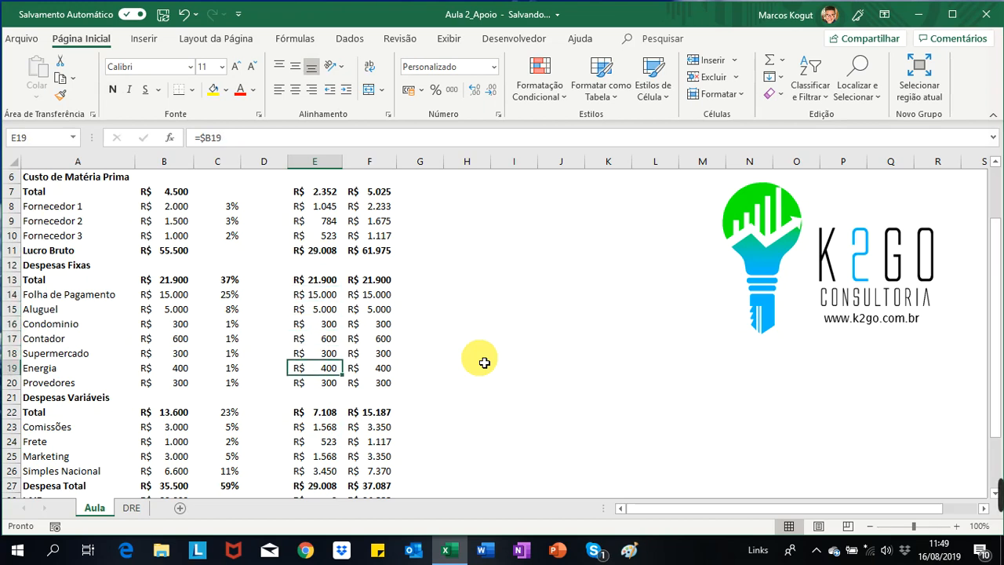
key(Up)
key(Up)
key(Up)
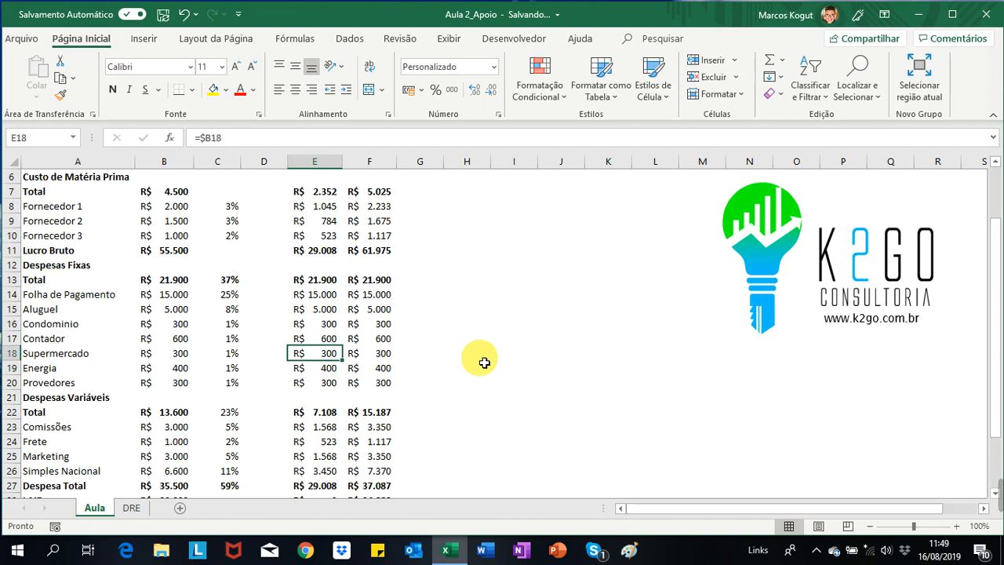
Review how the set/19 Despesas Variáveis in E23:E26 are calculated from the revenue total and the percentages in column C
click(337, 426)
key(Down)
key(Down)
key(Down)
key(Down)
key(Down)
key(Down)
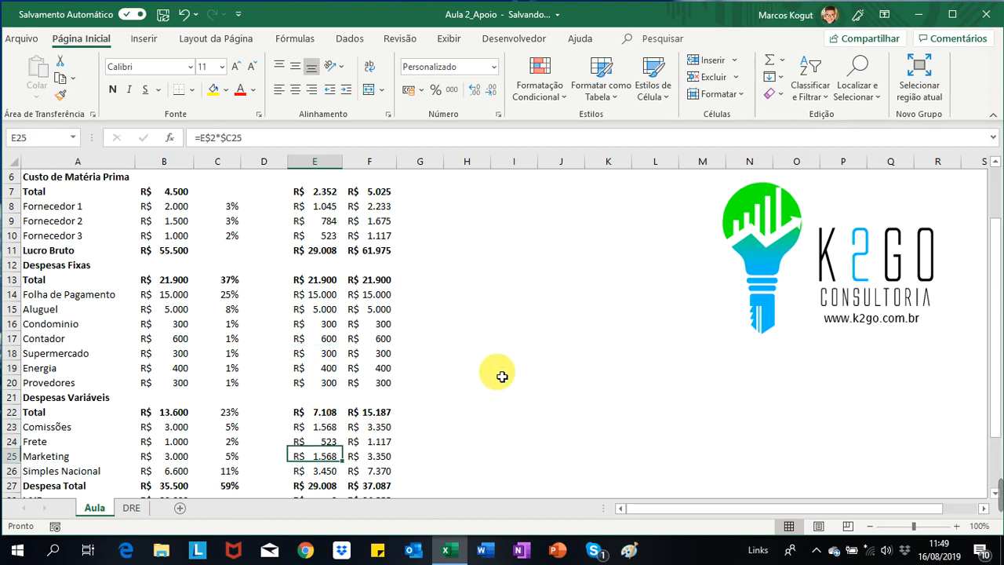
key(Up)
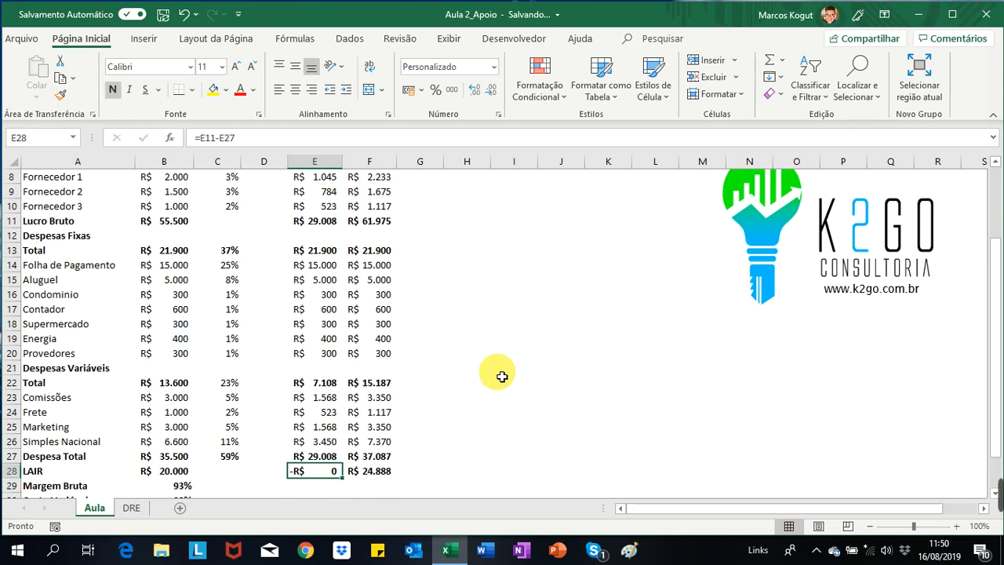
Examine the set/19 LAIR in E28 and the Ponto de Equilíbrio formula in B32
key(Down)
key(Down)
key(Down)
key(Down)
key(Down)
key(Down)
key(Down)
key(Down)
key(Down)
key(Down)
key(Down)
key(Down)
key(Down)
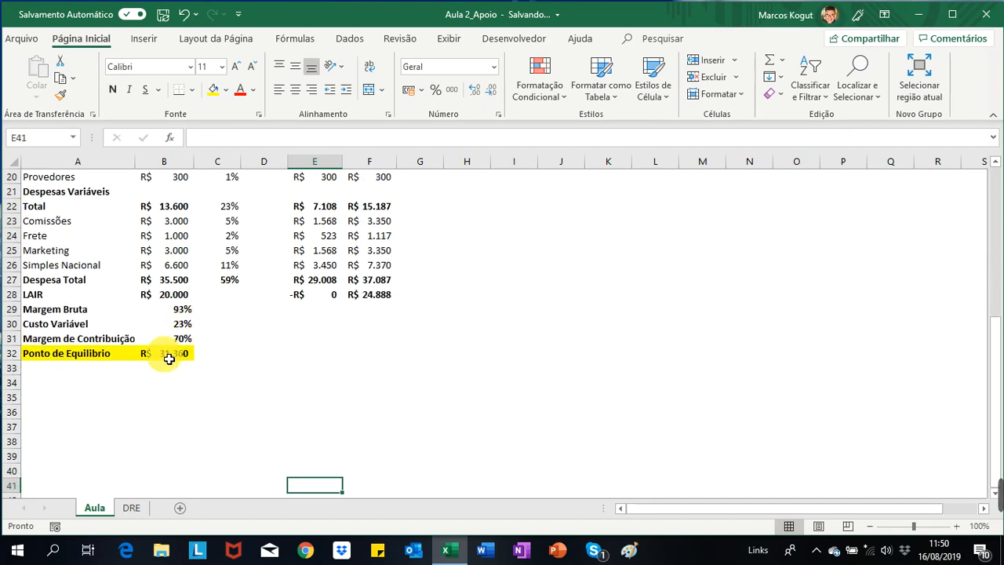
click(168, 355)
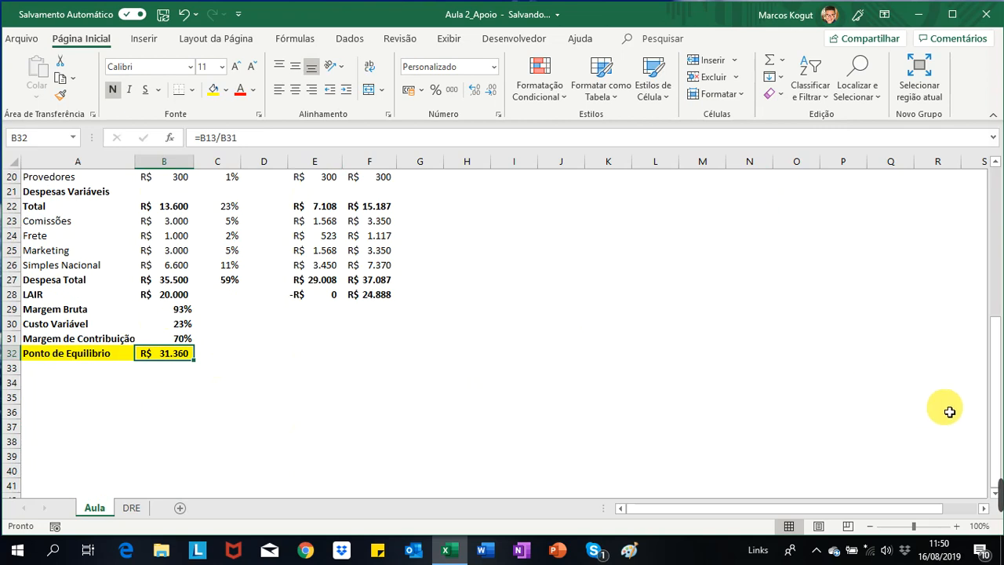
Set the ago/19 Aluguel in B15 to 4000
drag(995, 404, 980, 274)
click(167, 339)
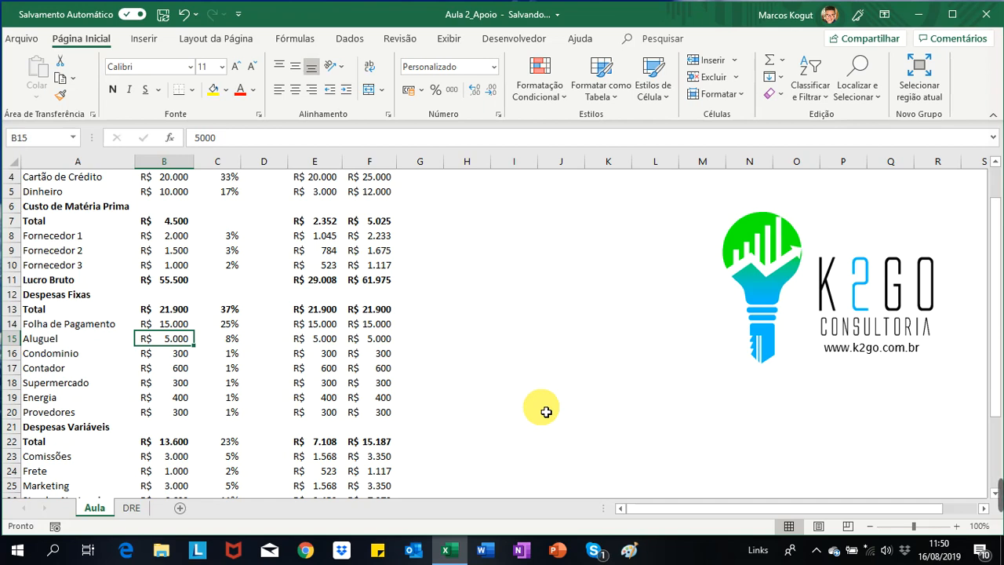
text(4.0)
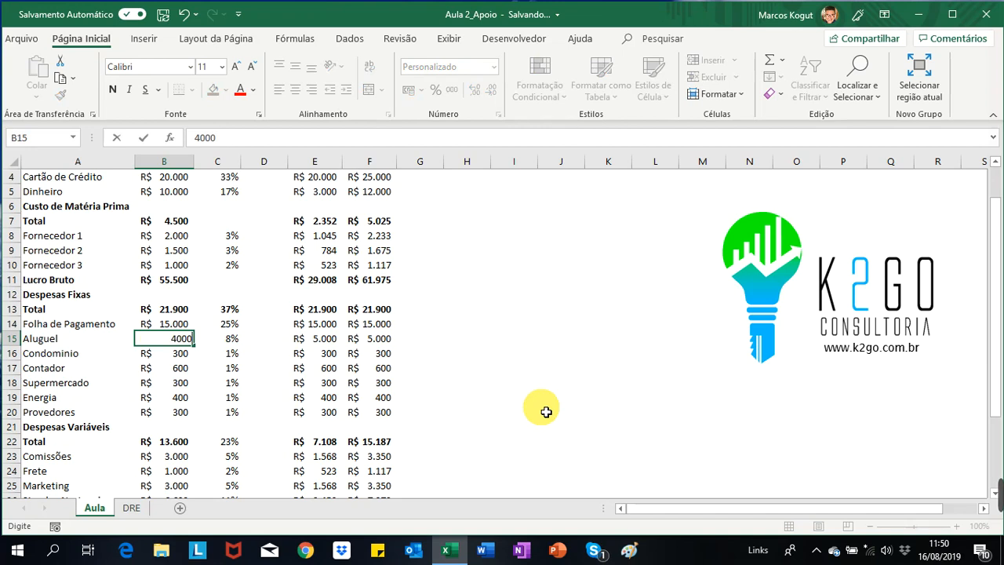
text(00)
key(Return)
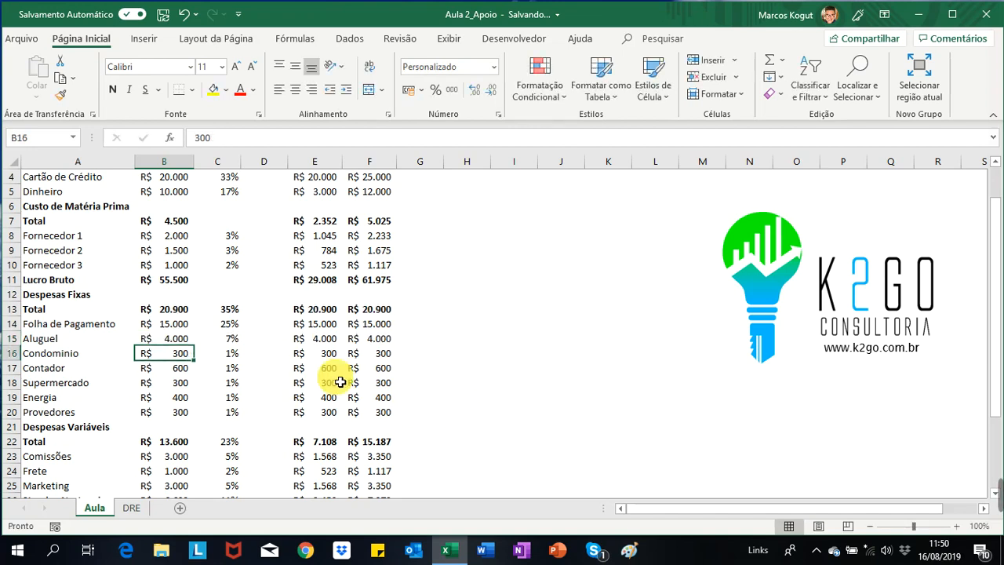
Check the effect of the Aluguel change on C15, the Ponto de Equilíbrio in B32, and the set/19 revenue and LAIR in E2 and E28
click(232, 343)
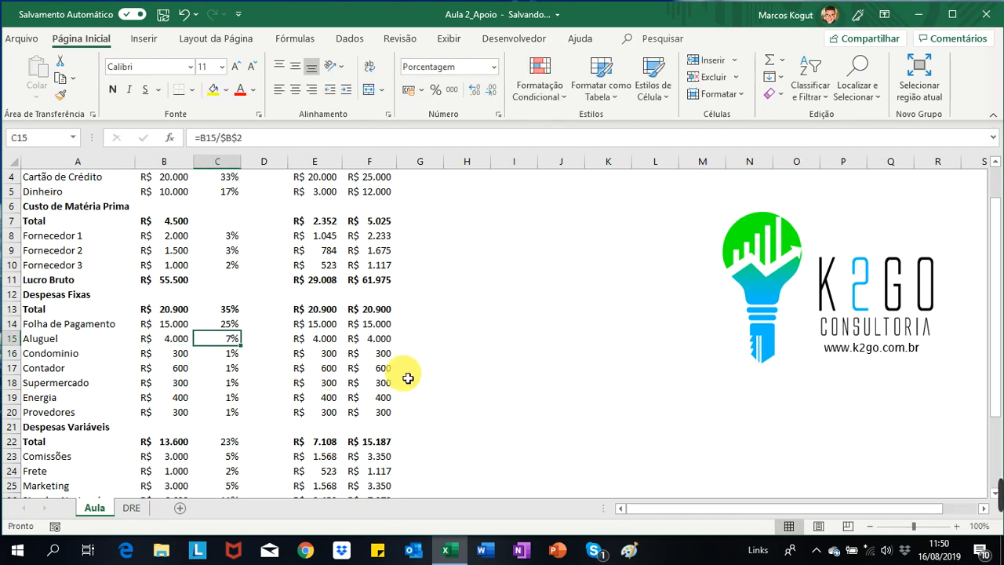
drag(995, 395, 997, 444)
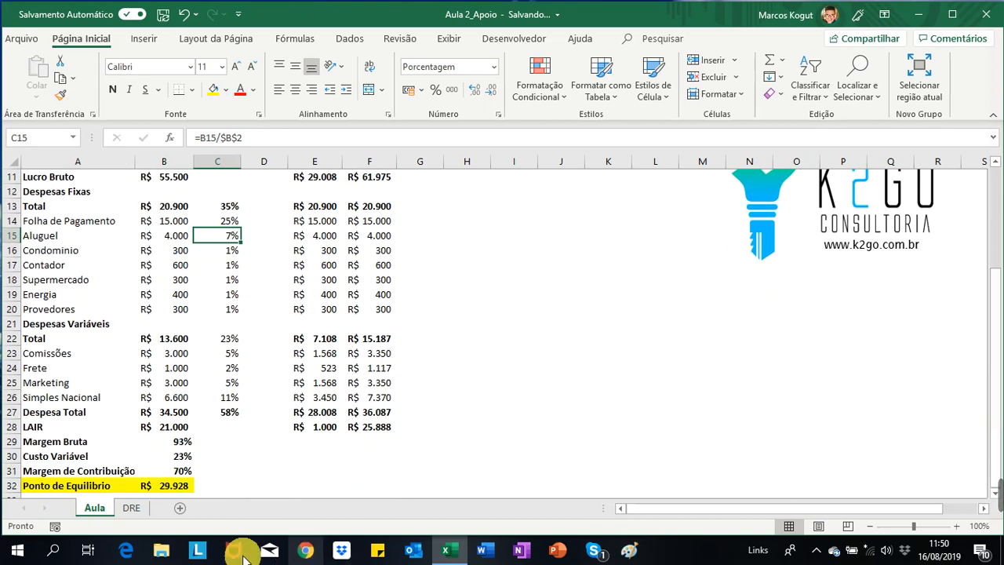
click(180, 486)
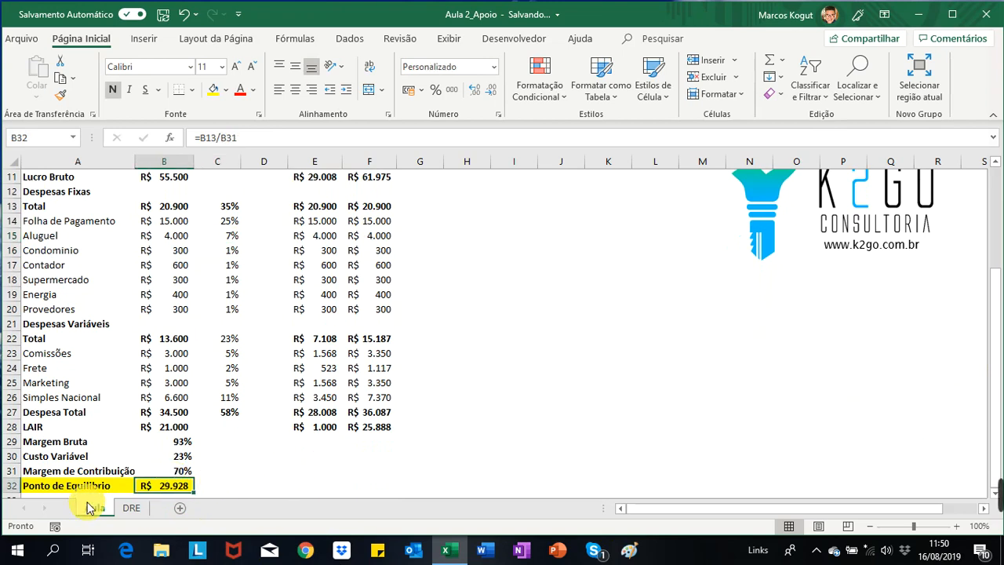
click(321, 428)
drag(994, 396, 977, 217)
click(323, 192)
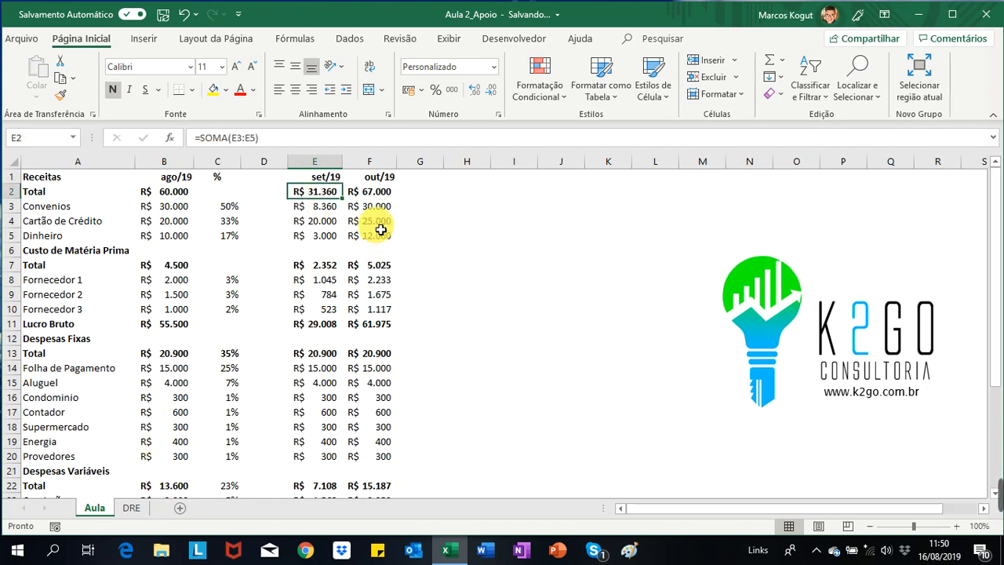
drag(992, 224, 994, 369)
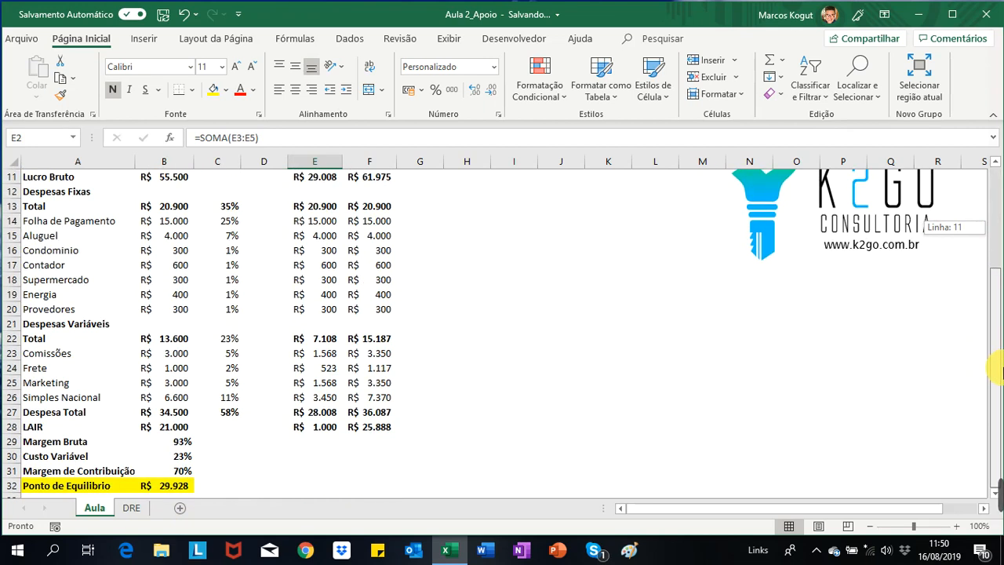
click(325, 427)
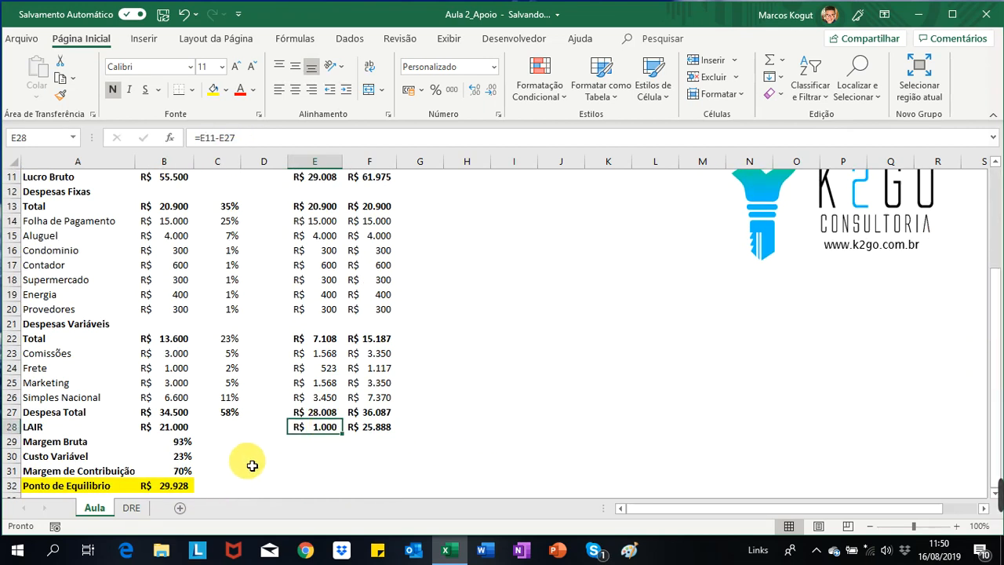
Set the ago/19 Folha de Pagamento in B14 to 13000 and check the Ponto de Equilíbrio in B32
click(169, 224)
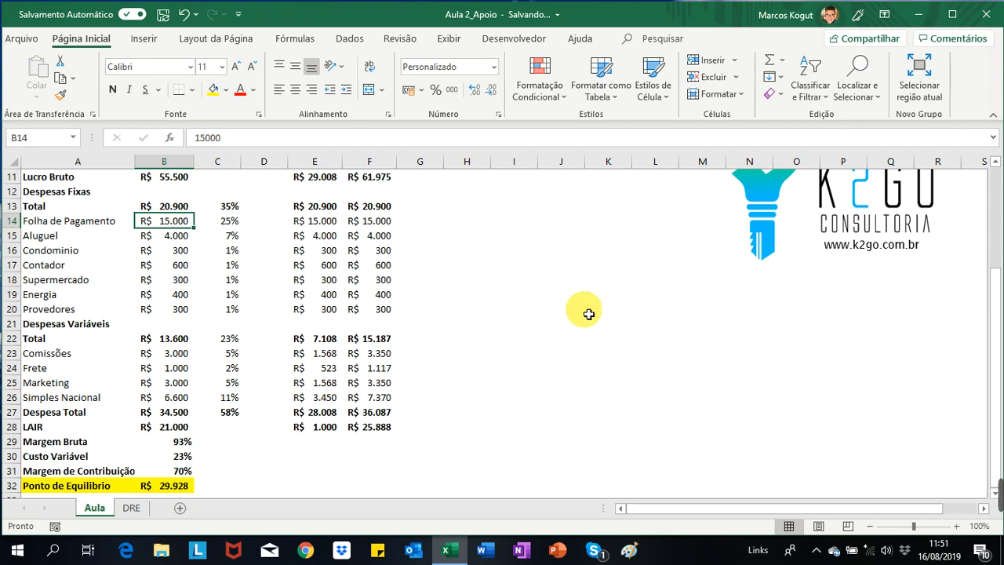
text(13000)
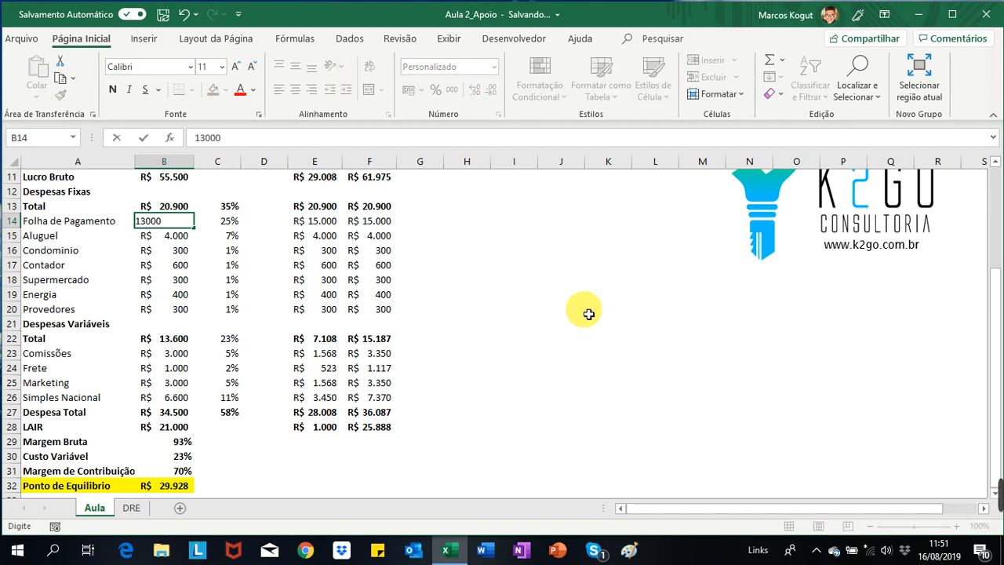
key(Return)
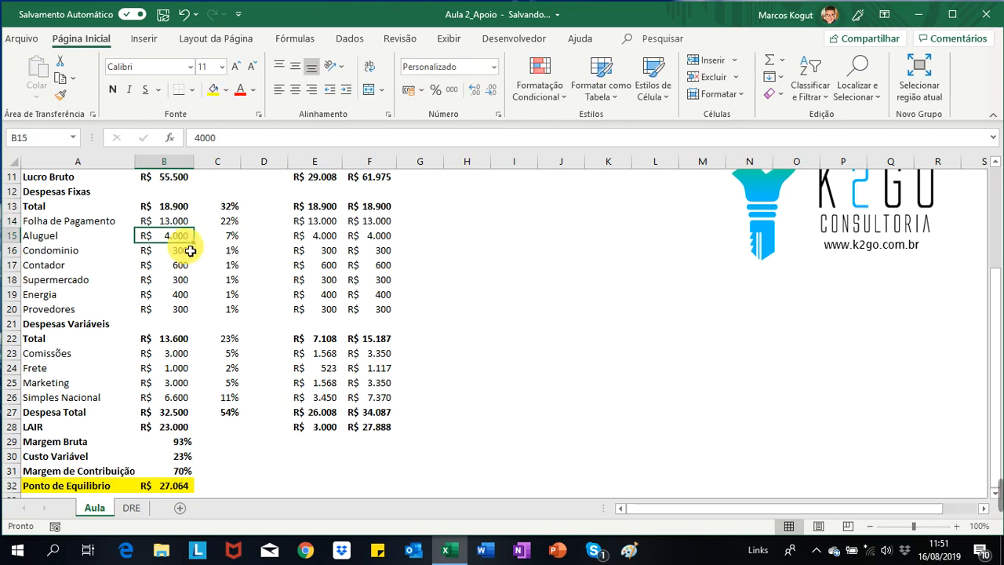
click(174, 222)
click(188, 265)
click(179, 487)
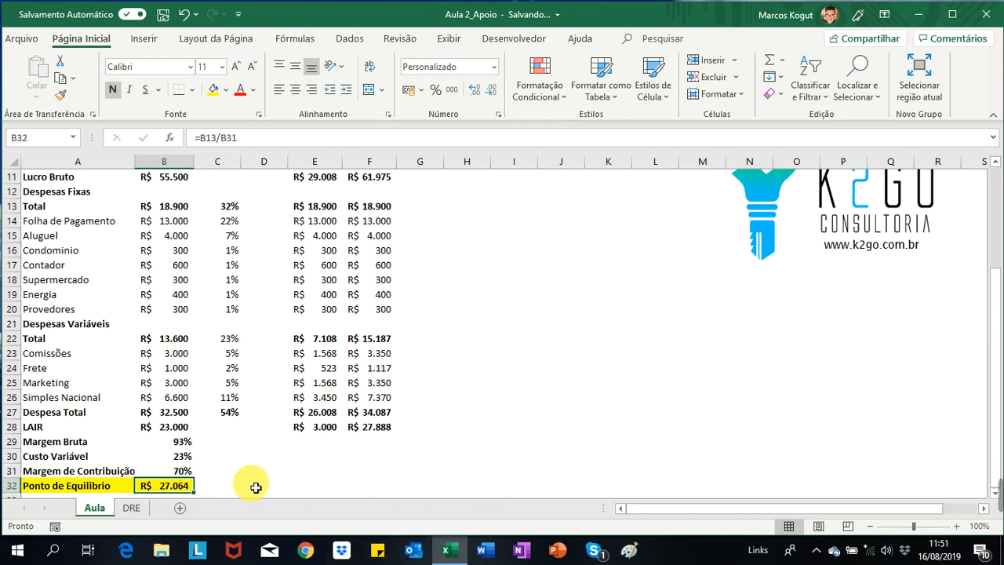
Undo the last two changes to Folha de Pagamento and Aluguel
click(185, 16)
click(185, 16)
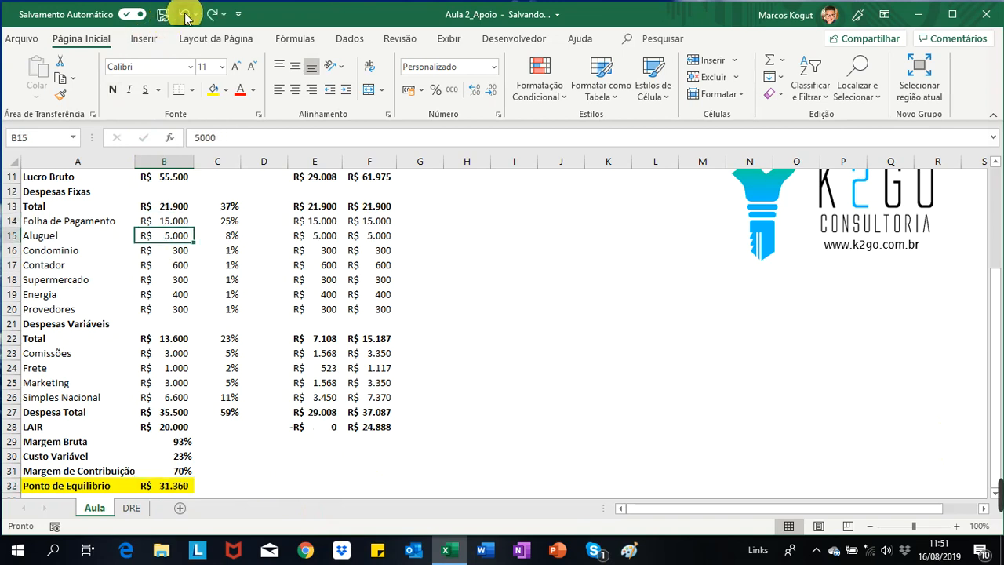
click(279, 472)
Review the out/19 revenue total in F2 and its Convenios, Cartão de Crédito and Dinheiro entries in F3:F5
drag(1000, 421, 980, 259)
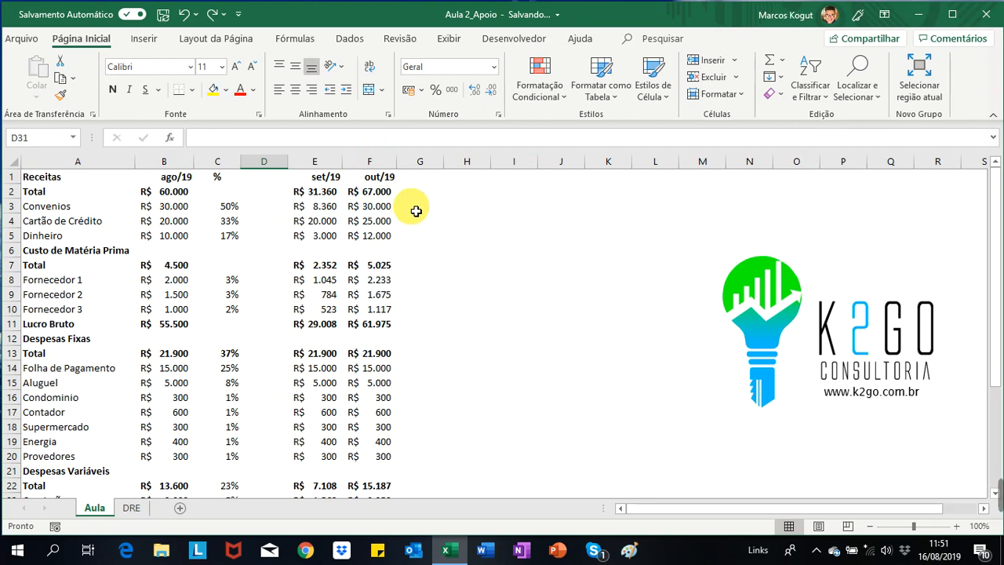
click(370, 192)
click(380, 210)
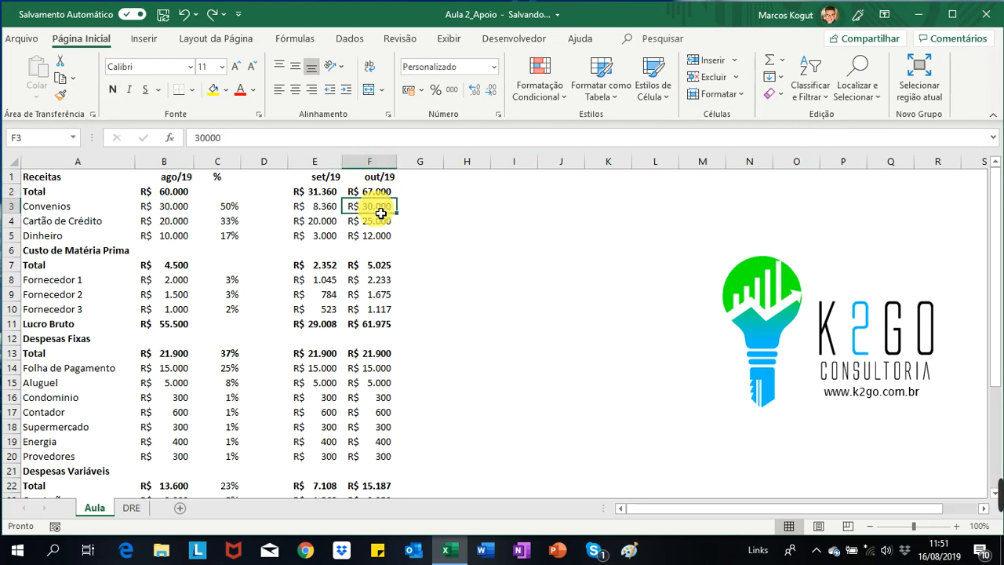
drag(380, 213, 382, 238)
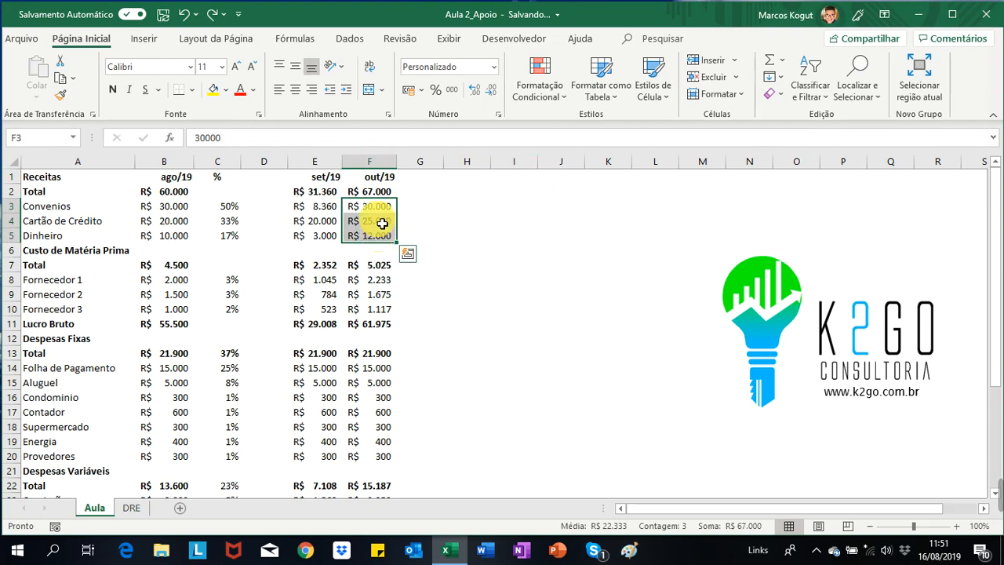
click(381, 209)
click(384, 222)
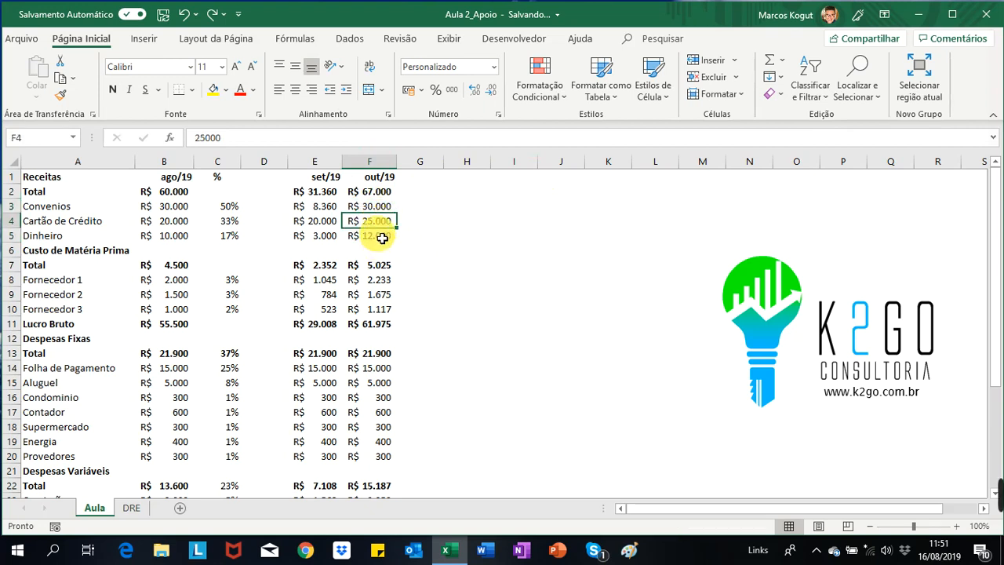
click(382, 235)
click(382, 210)
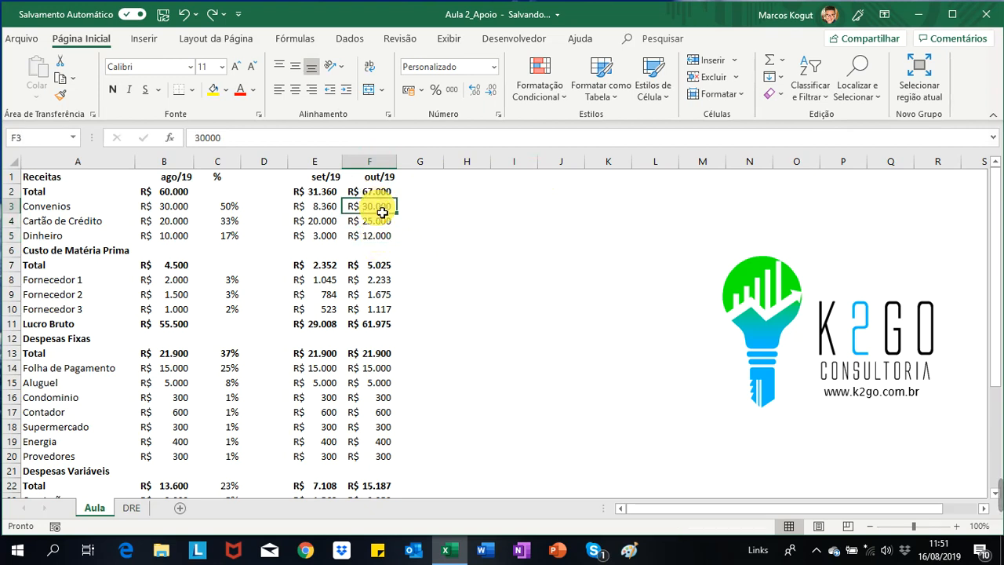
click(421, 373)
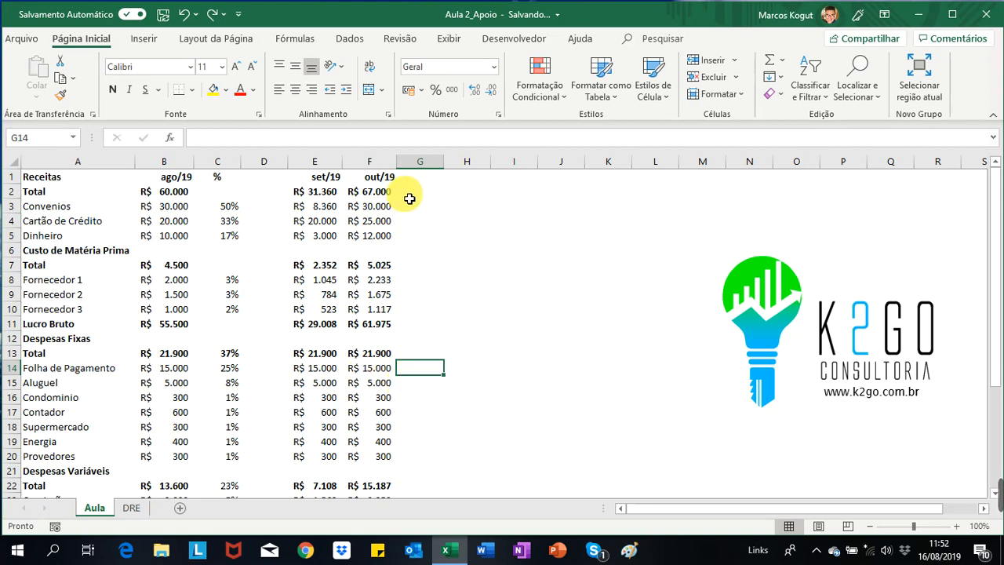
Compare the out/19 revenue total in F2 with the ago/19 total in B2
click(406, 195)
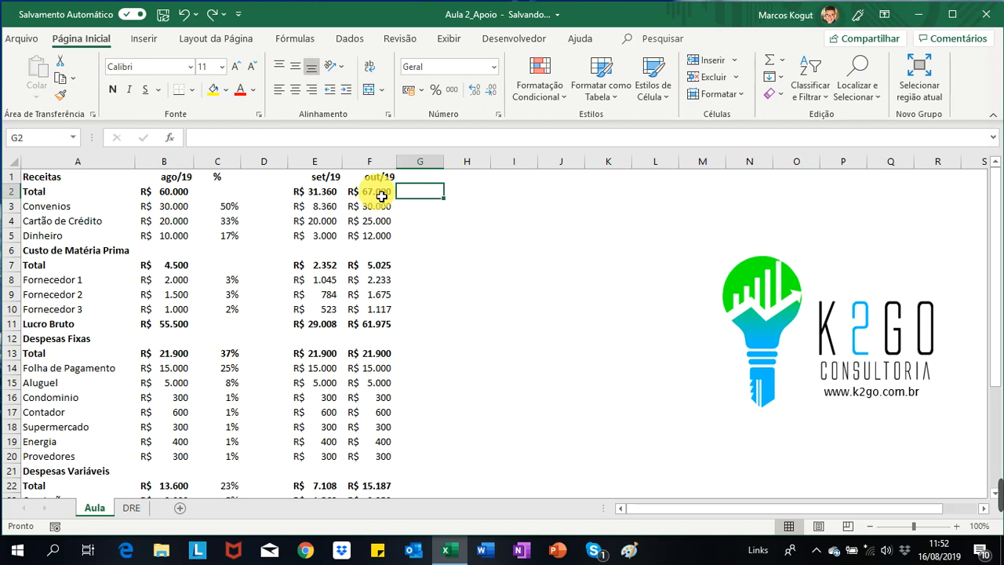
click(381, 196)
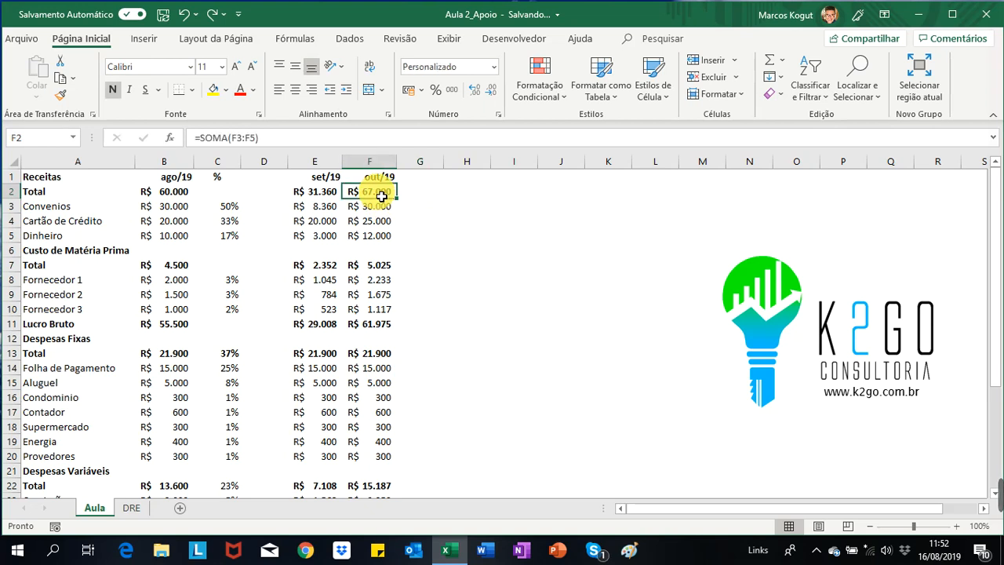
click(168, 194)
click(370, 192)
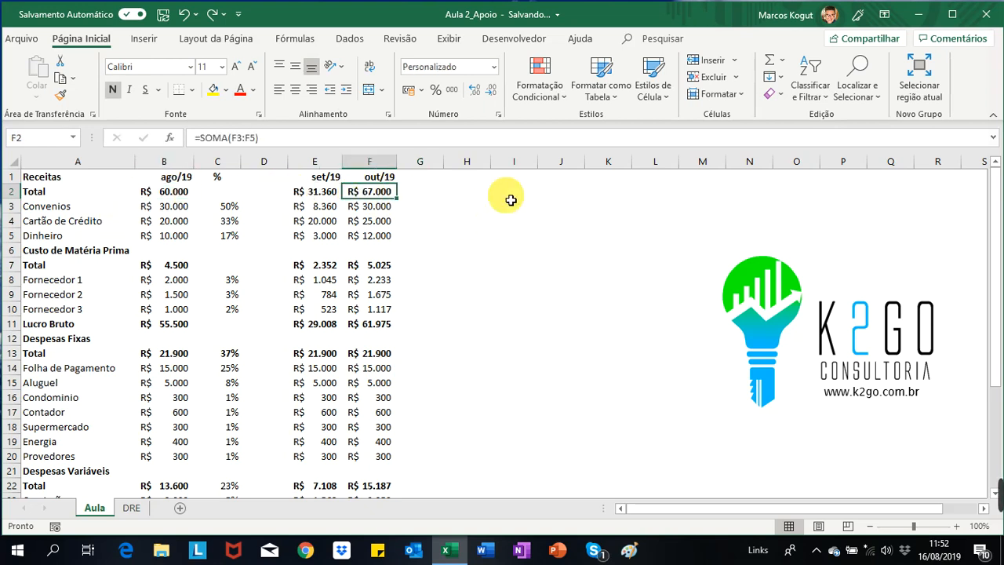
Walk through the out/19 column from the revenues to the Simples Nacional formula in F26
key(Down)
key(Down)
key(Down)
key(Down)
key(Down)
key(Down)
key(Down)
key(Down)
key(Down)
key(Down)
key(Down)
key(Down)
key(Down)
key(Down)
key(Down)
key(Down)
key(Down)
key(Down)
key(Down)
key(Down)
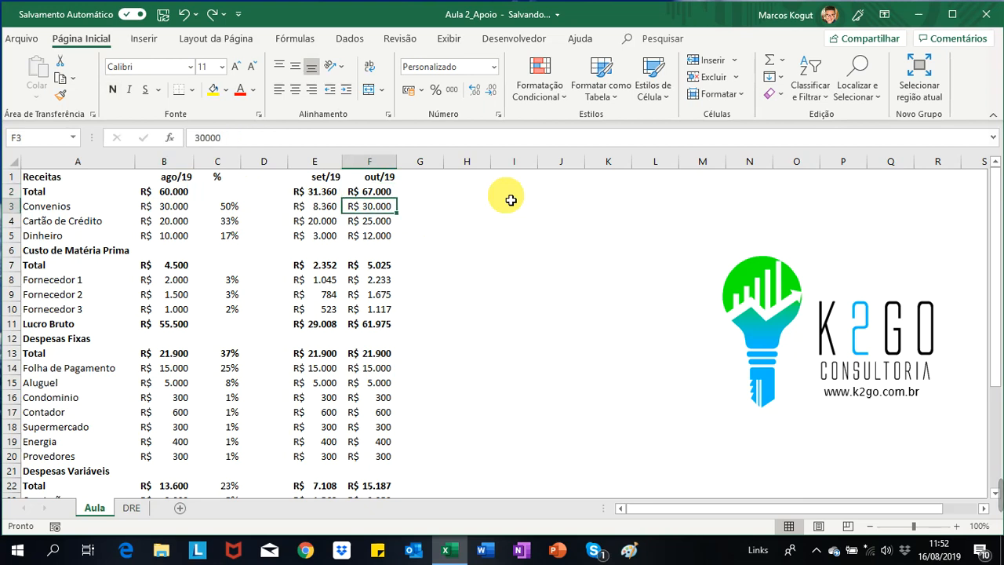
key(Down)
key(Down)
key(Down)
key(Down)
key(Down)
key(Down)
key(Down)
key(Down)
key(Down)
key(Down)
key(Down)
key(Down)
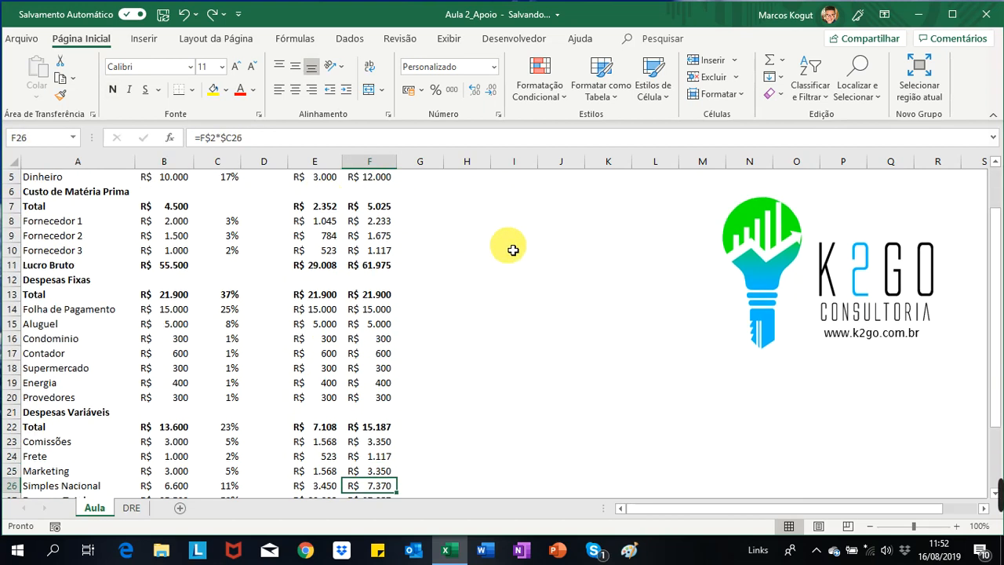
Review the out/19 expenses in column F and the LAIR formula in F28
key(Up)
key(Up)
key(Up)
key(Up)
key(Up)
key(Up)
key(Up)
key(Up)
key(Up)
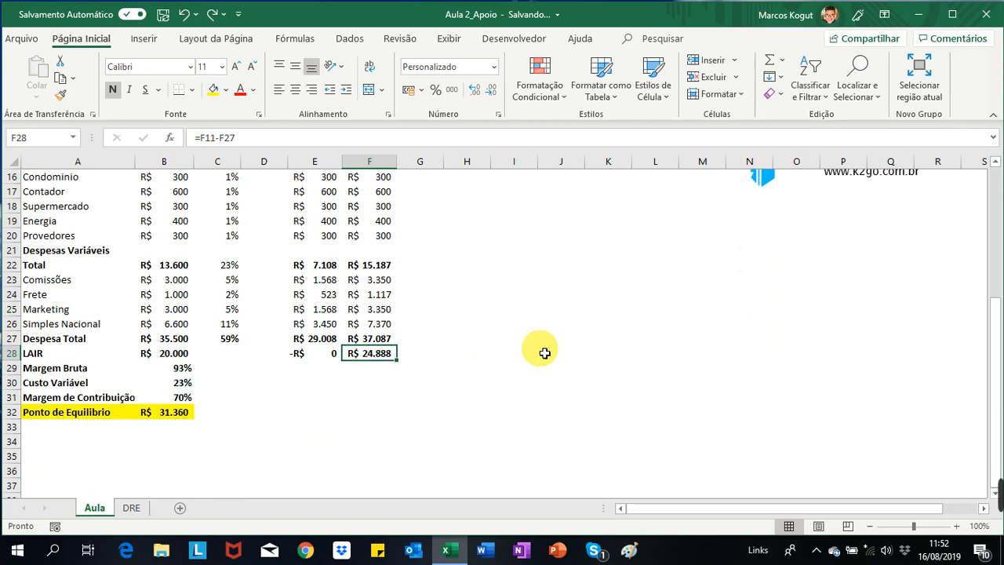
Review the set/19 revenue total in E2 and the Convenios entry in E3
drag(995, 392, 990, 219)
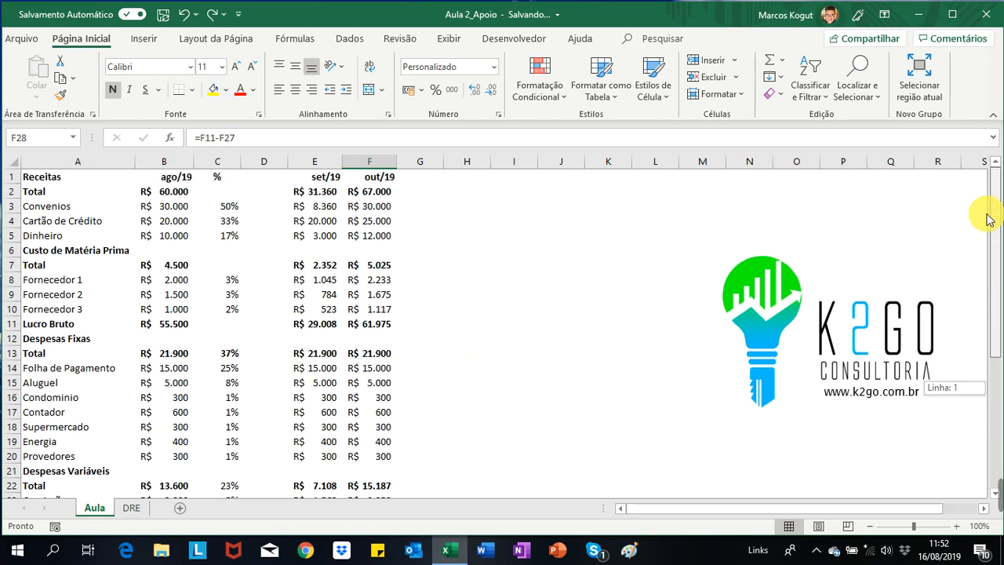
click(322, 192)
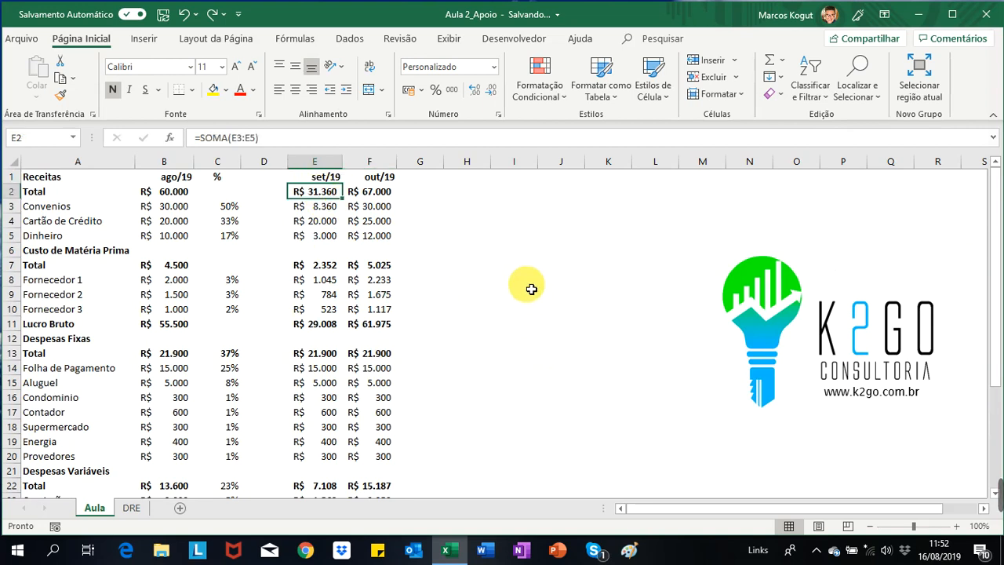
key(Down)
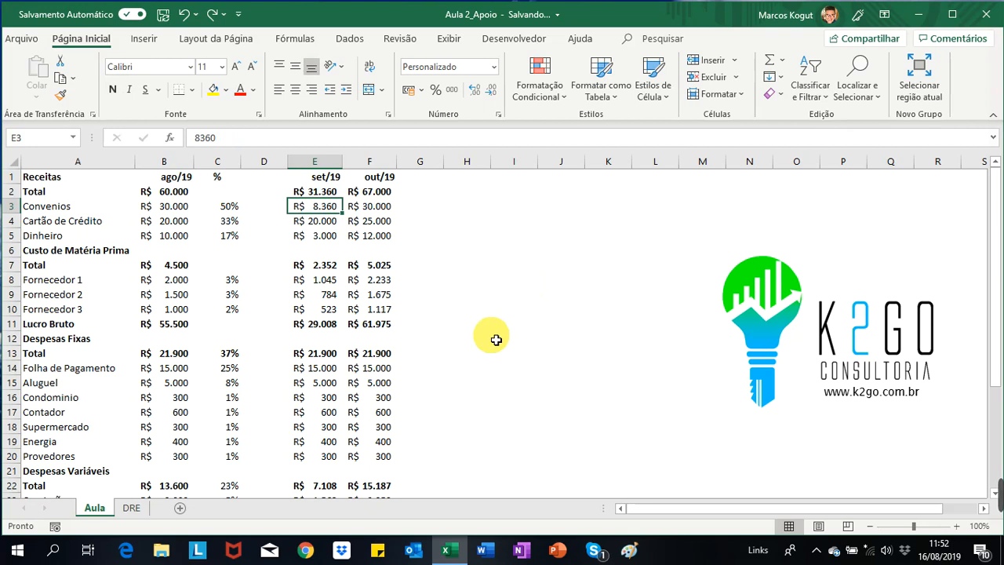
Set the set/19 Convenios revenue in E3 to 19.000
text(190)
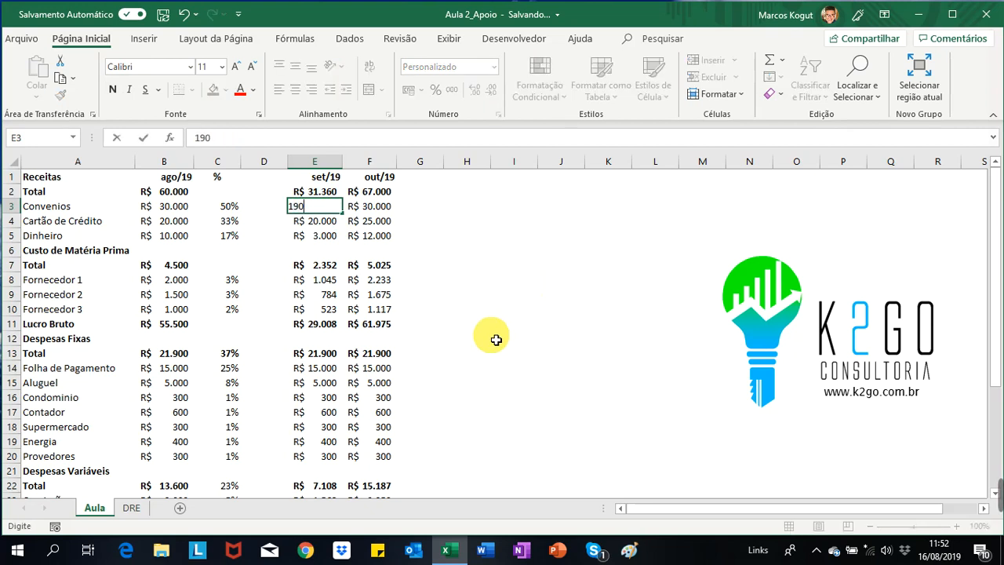
text(9.000)
key(Return)
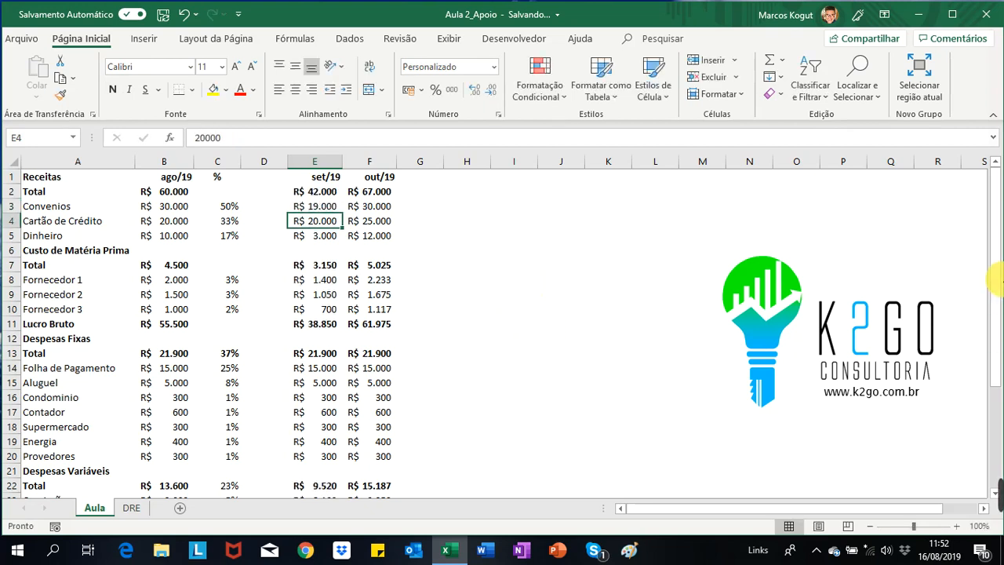
Compare the set/19 LAIR in E28 with the ago/19 LAIR in B28
drag(992, 208, 992, 323)
click(306, 428)
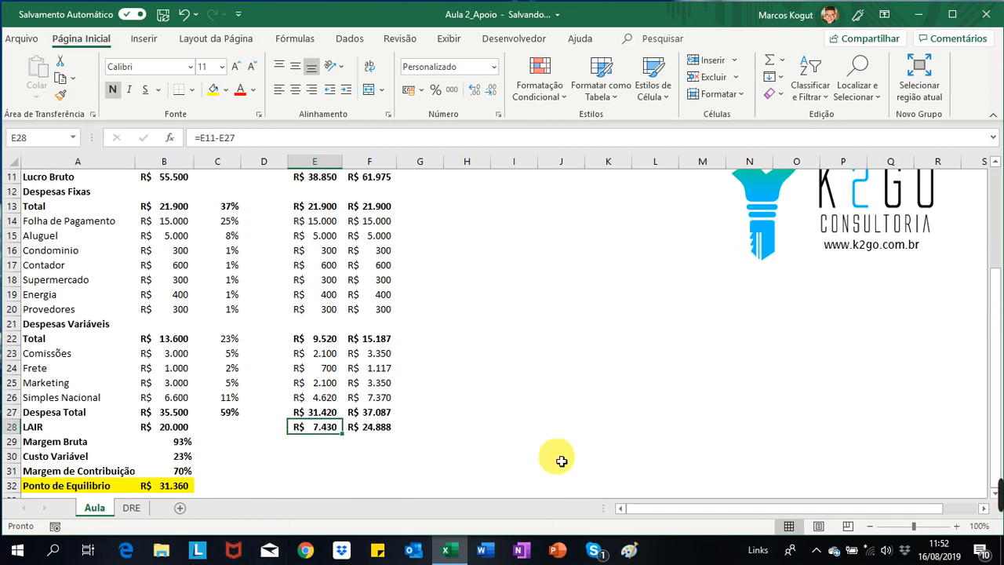
click(164, 426)
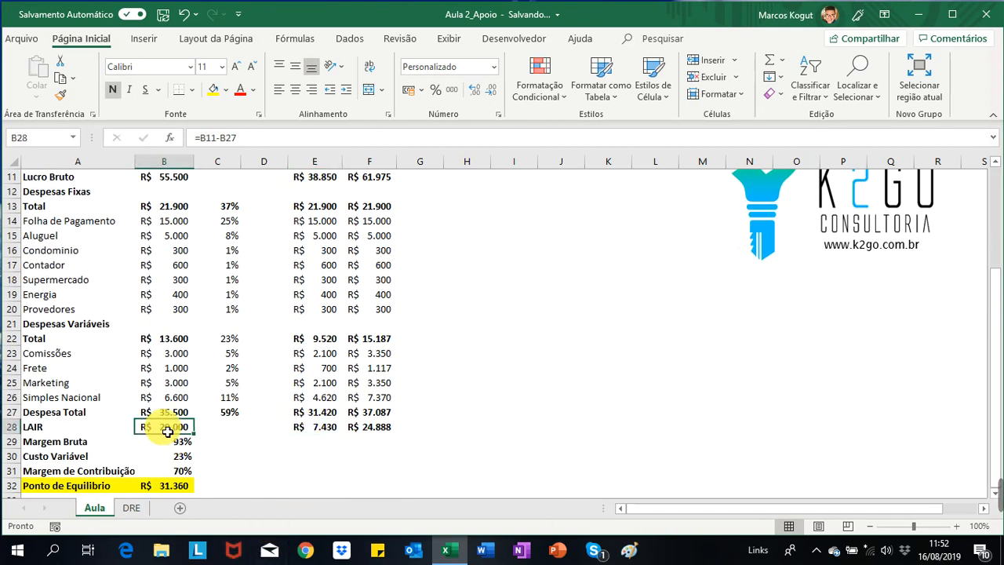
click(318, 427)
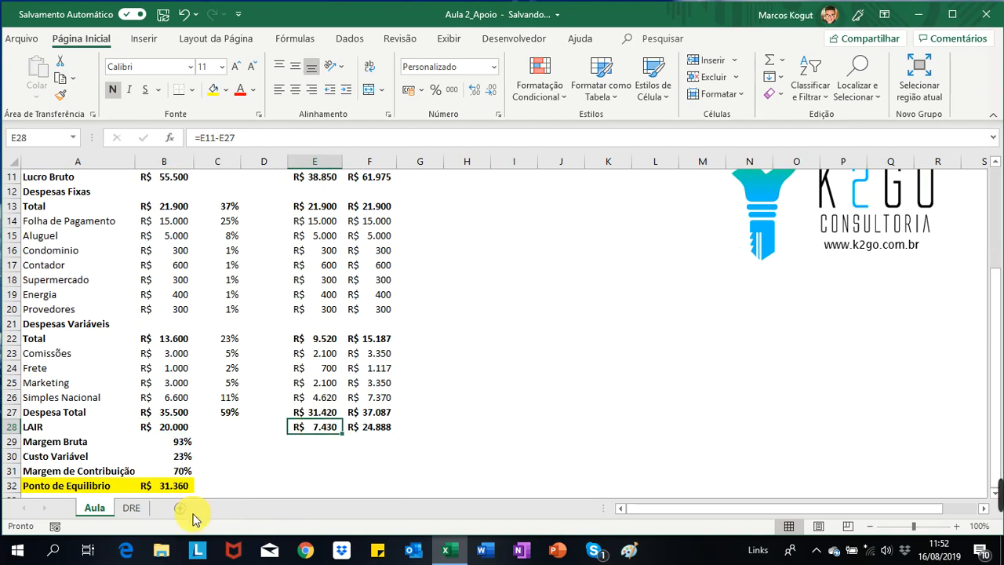
Examine the Ponto de Equilibrio formula in B32 and the ago/19 expense entries, including Aluguel in B15 and the Condominio percentage in C16
click(179, 486)
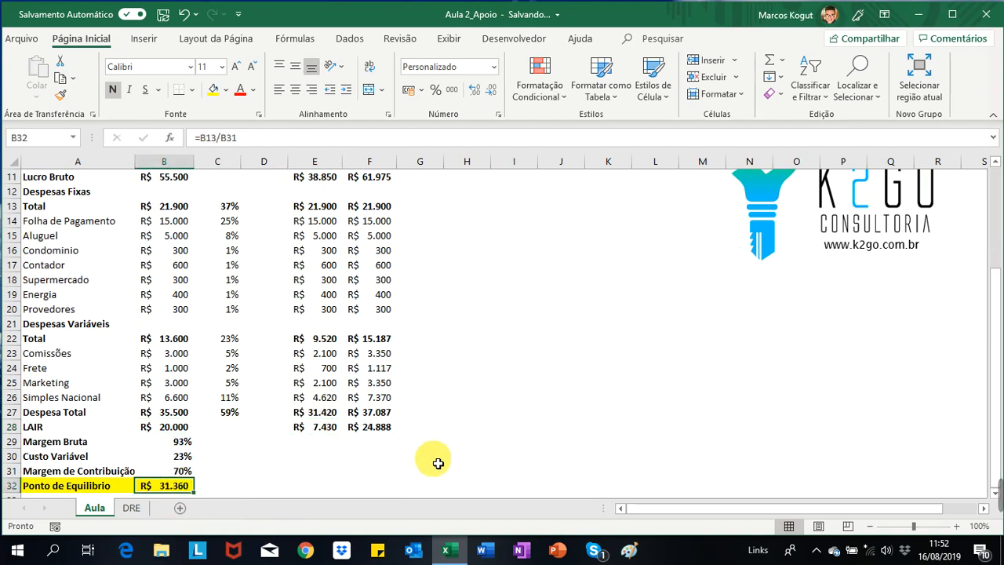
click(223, 365)
click(176, 235)
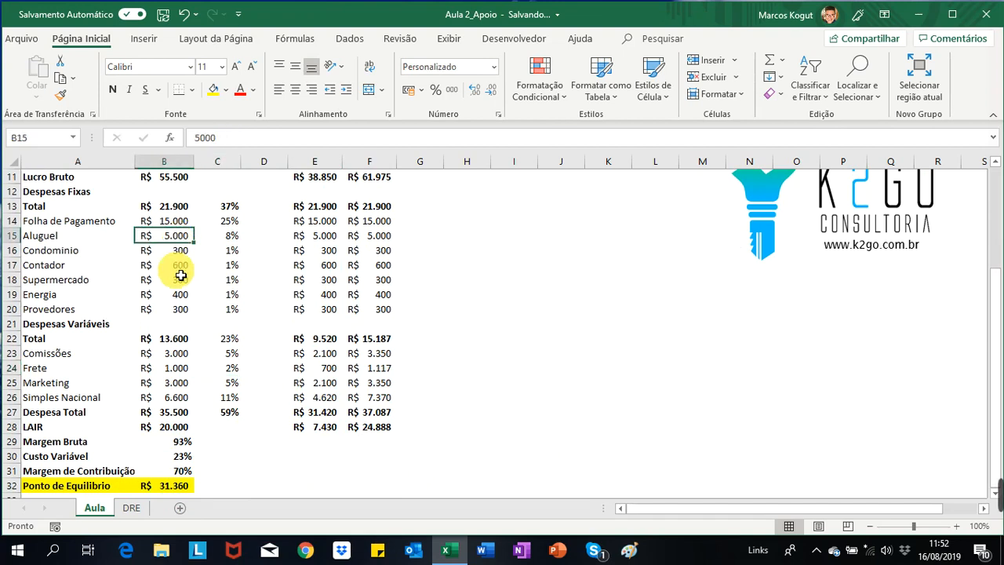
click(166, 383)
click(225, 252)
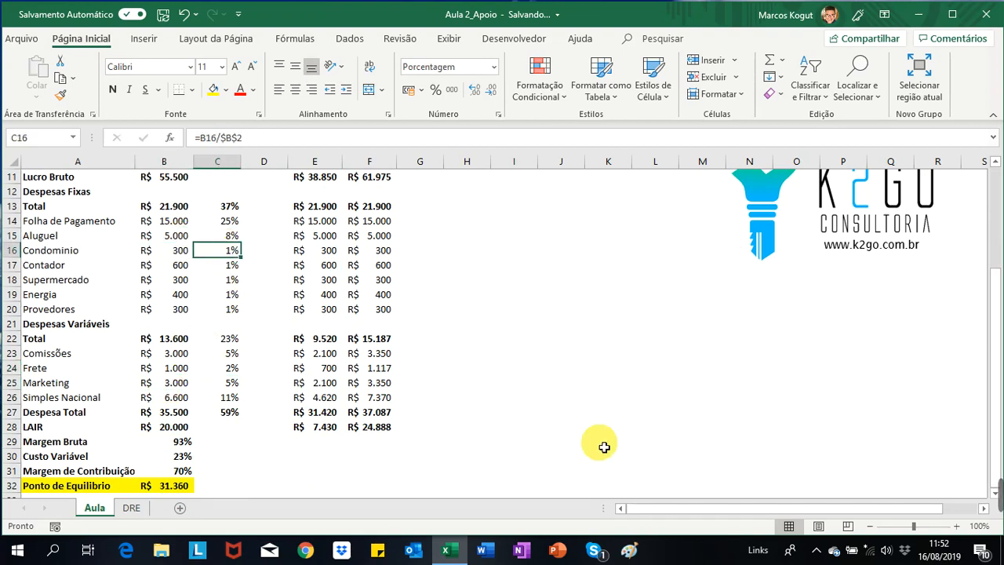
drag(1001, 368, 773, 218)
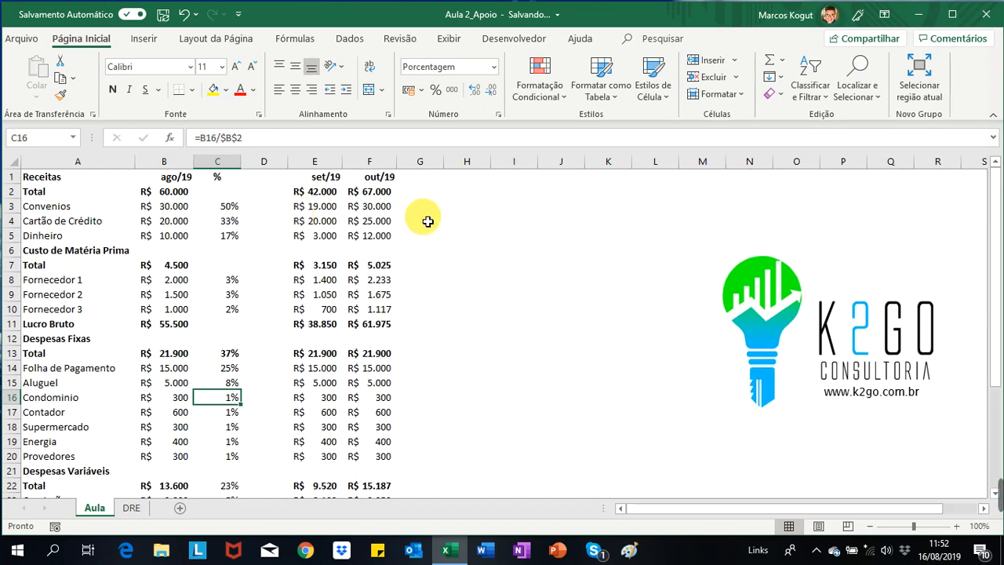
Review the break-even point in B32 against the fixed expenses in B14:B20 and the variable expense percentages in C23:C26
drag(990, 196, 992, 345)
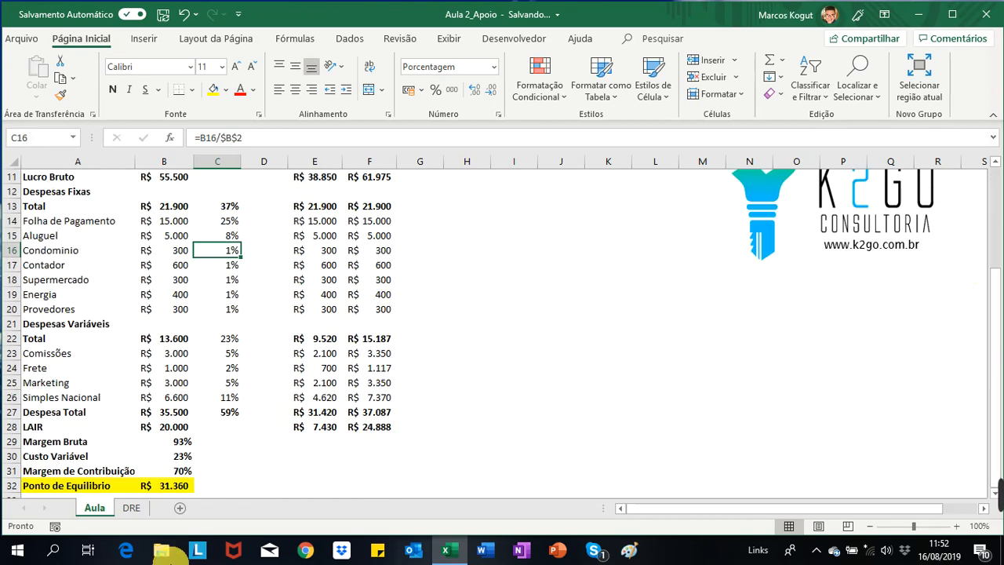
click(171, 487)
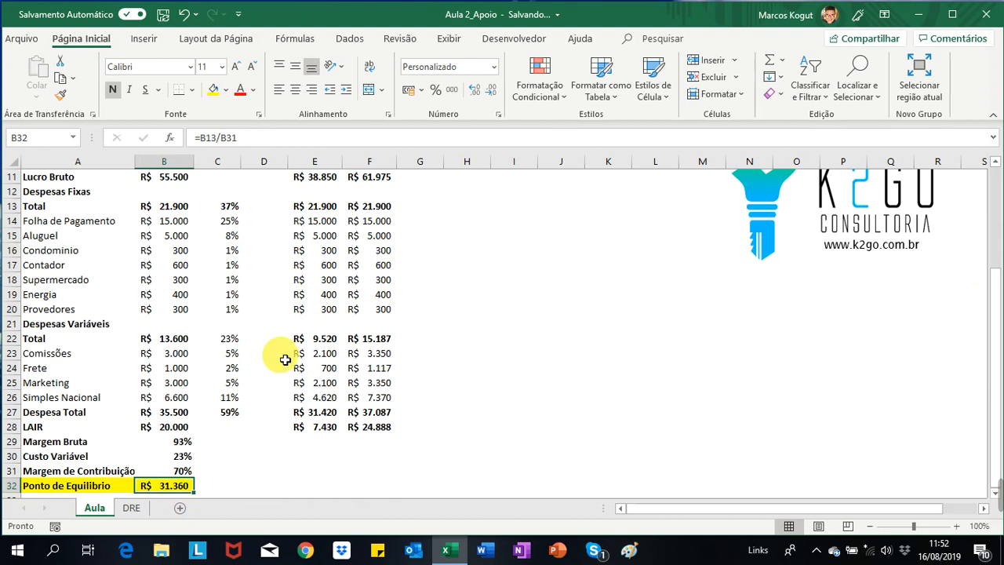
drag(177, 224, 194, 324)
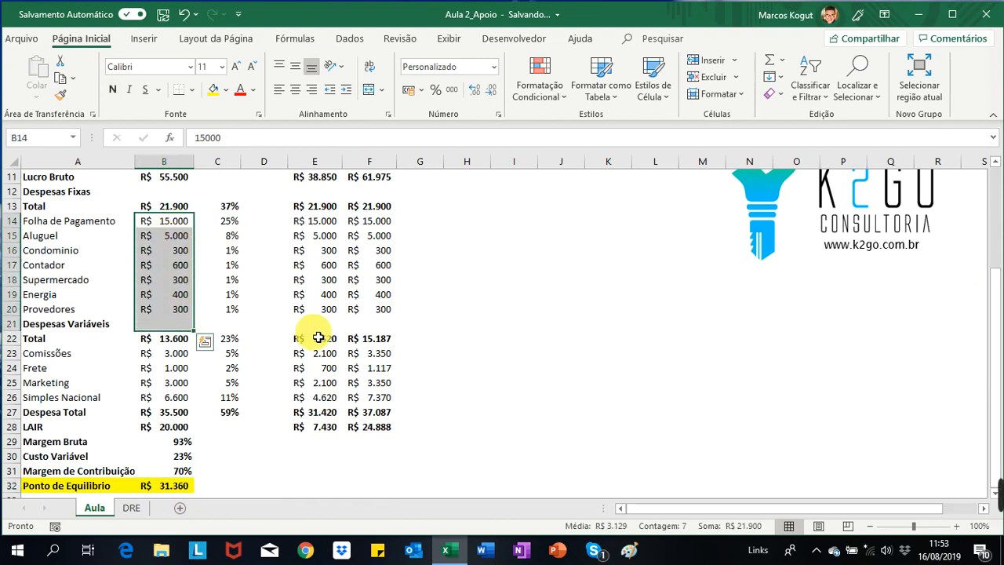
drag(244, 357, 232, 396)
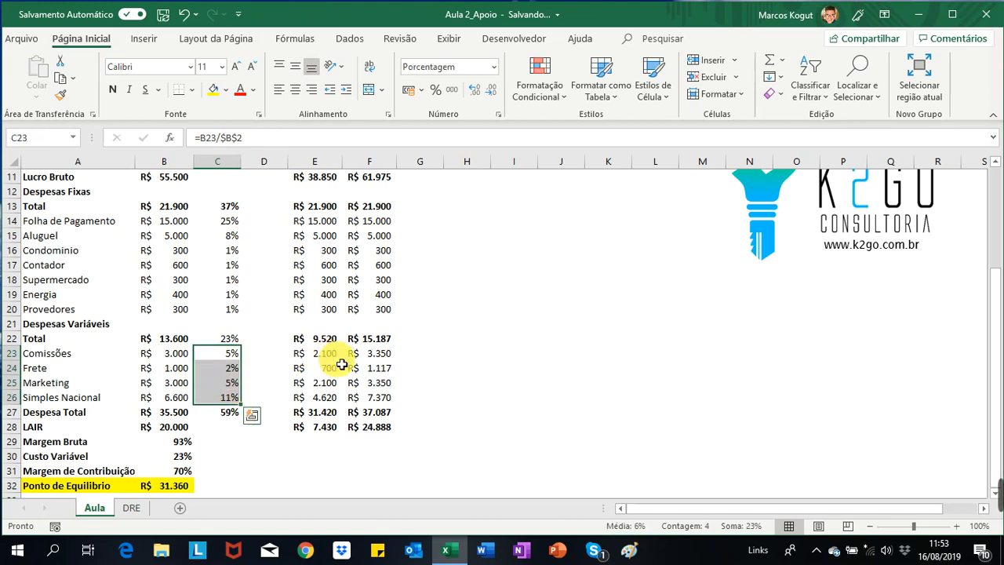
drag(170, 225, 168, 315)
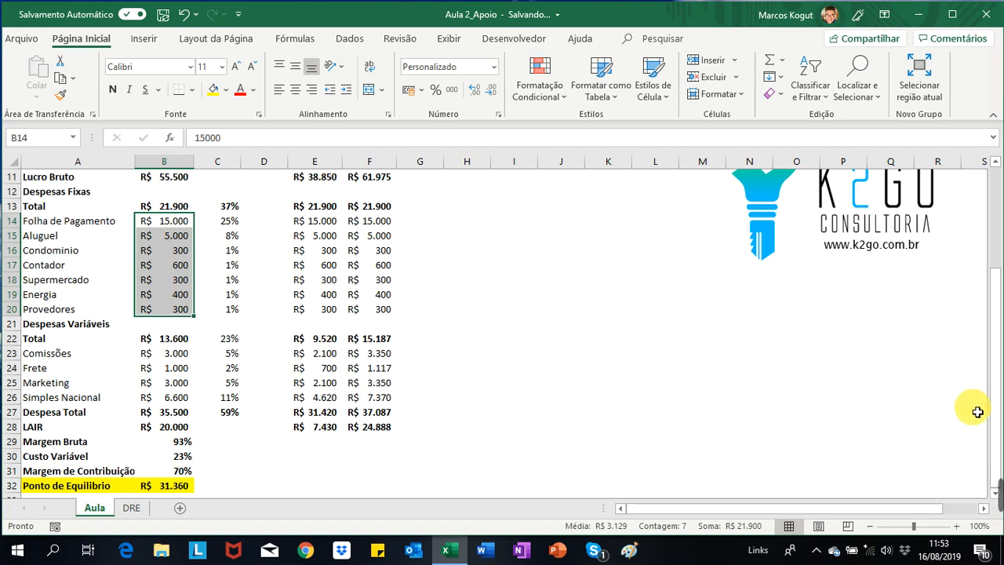
Return to the beginning of the income statement at the Receitas heading in A1
scroll(993, 329, up, 4)
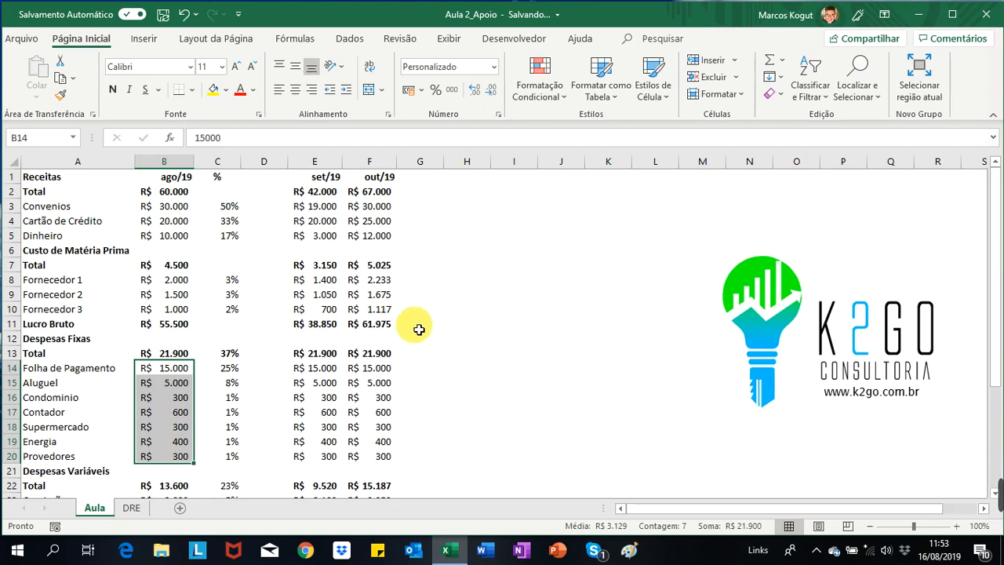
click(418, 324)
click(47, 176)
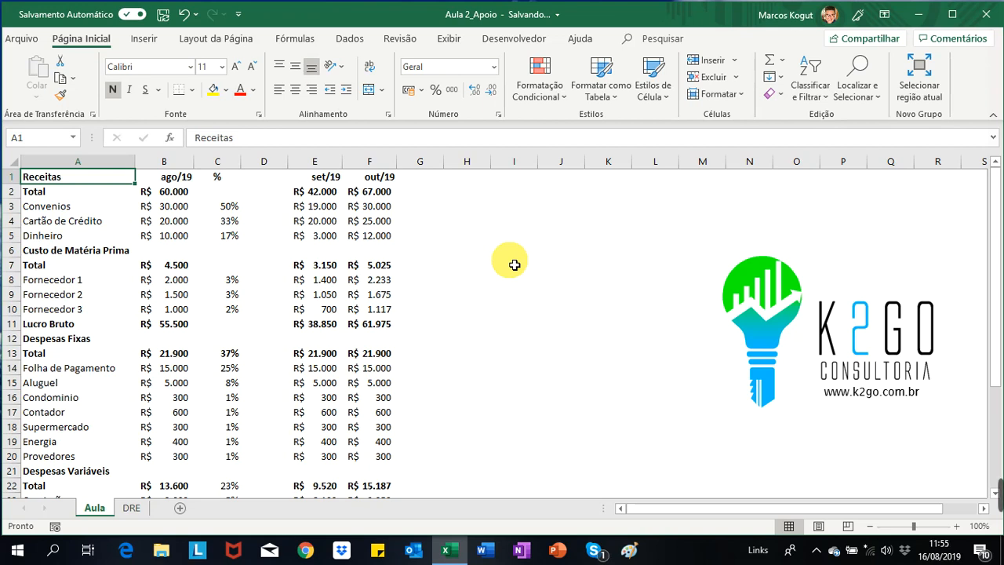
mouse_move(999, 495)
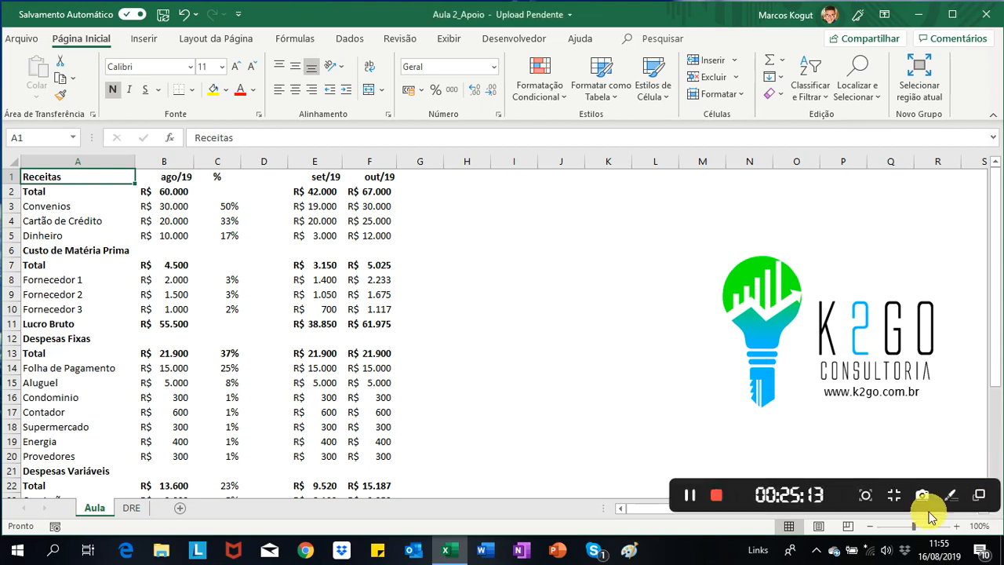